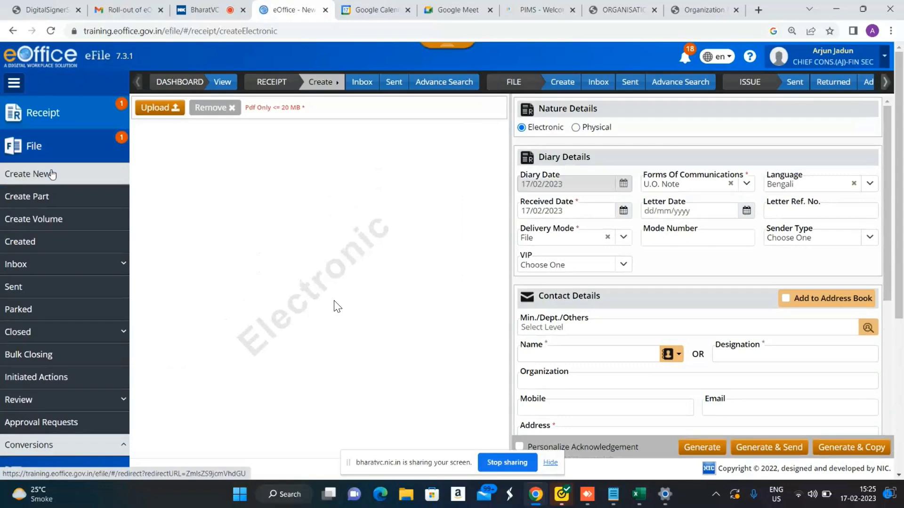
Start a new electronic NON SFS file with file number heads A-Establishment, 29-Increment and 11-Rules (general aspects)
click(14, 82)
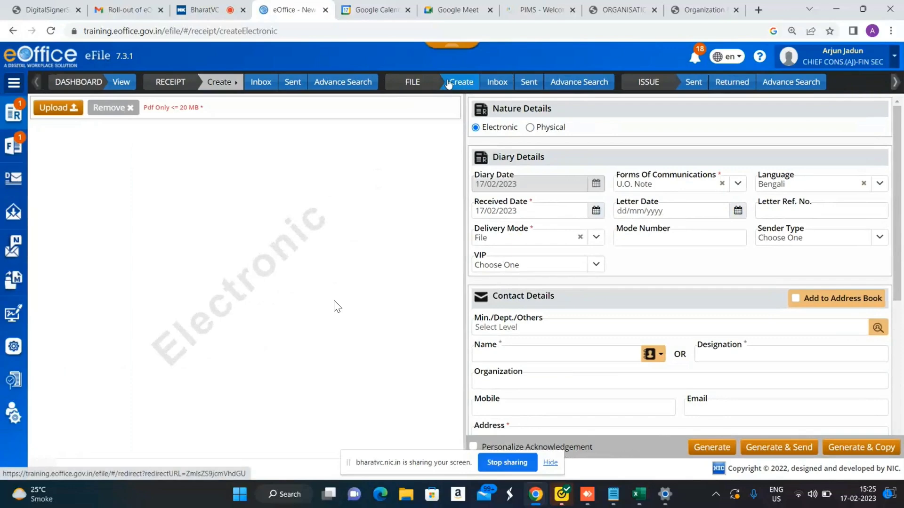
click(449, 82)
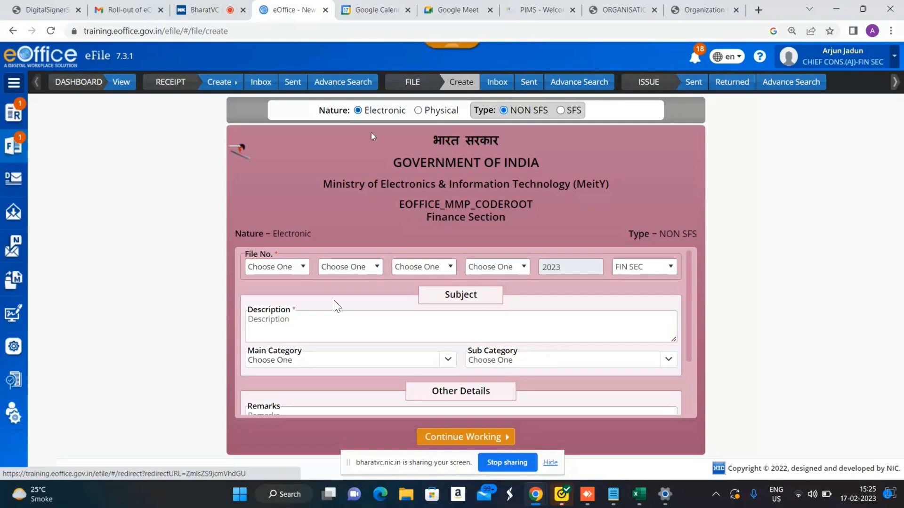
click(278, 267)
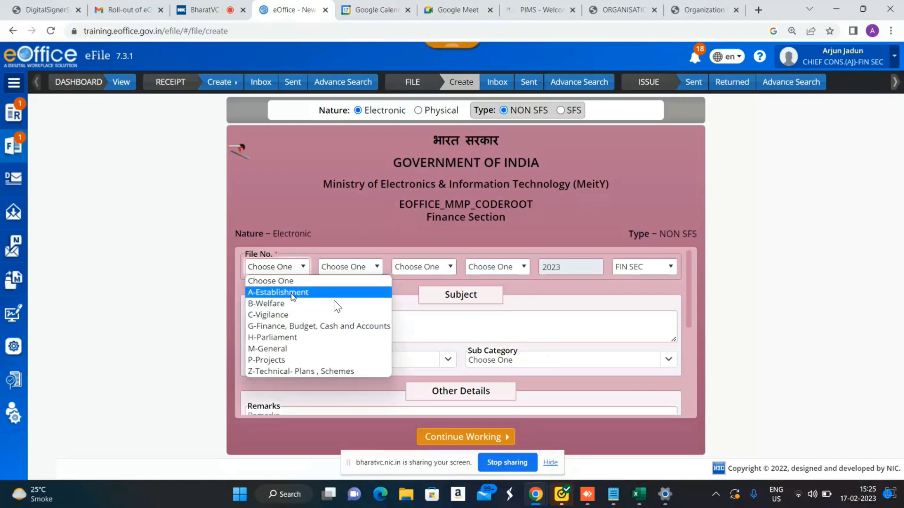
click(292, 293)
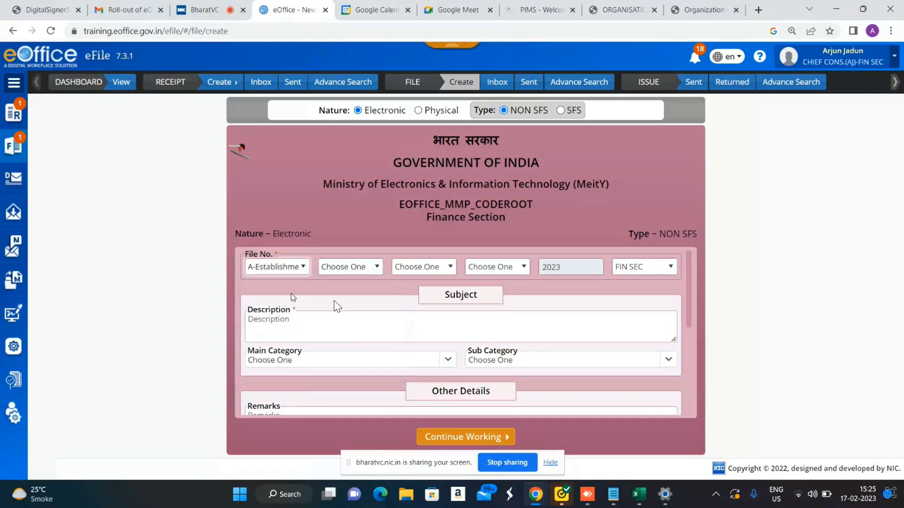
click(349, 268)
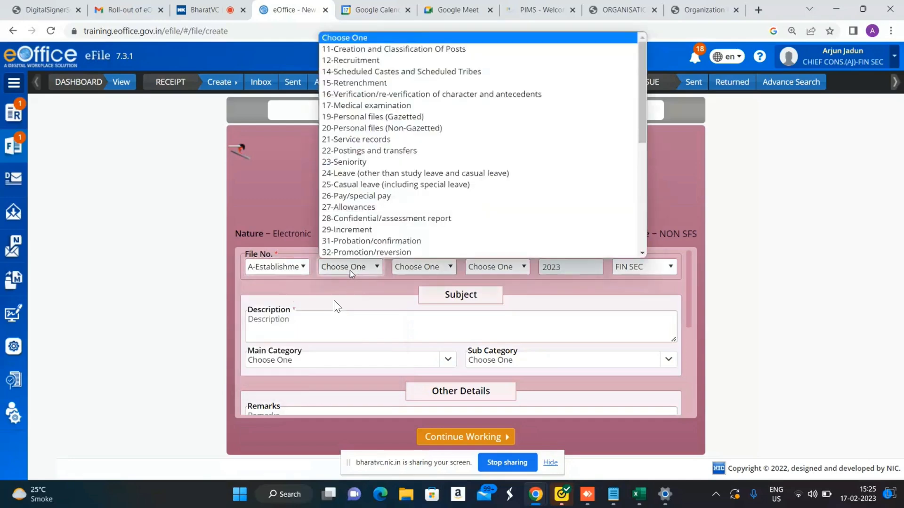
click(387, 229)
click(423, 266)
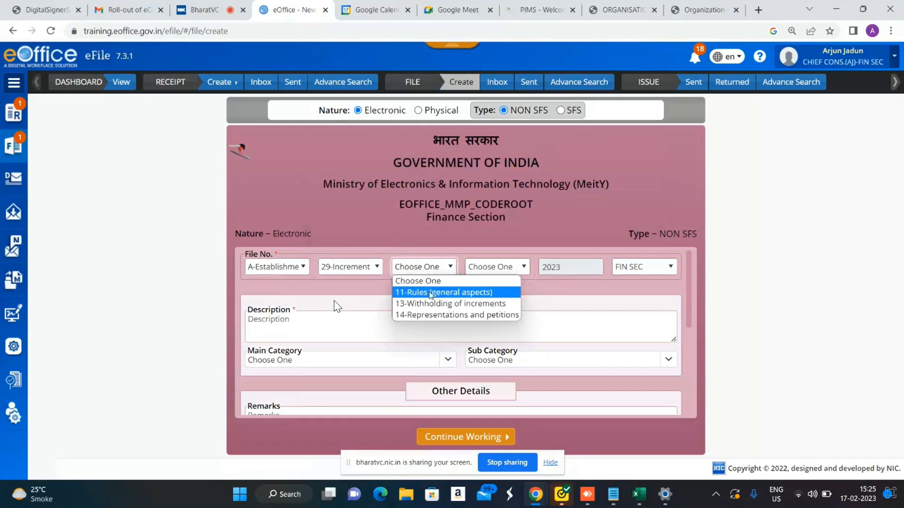
click(430, 293)
click(484, 273)
click(484, 273)
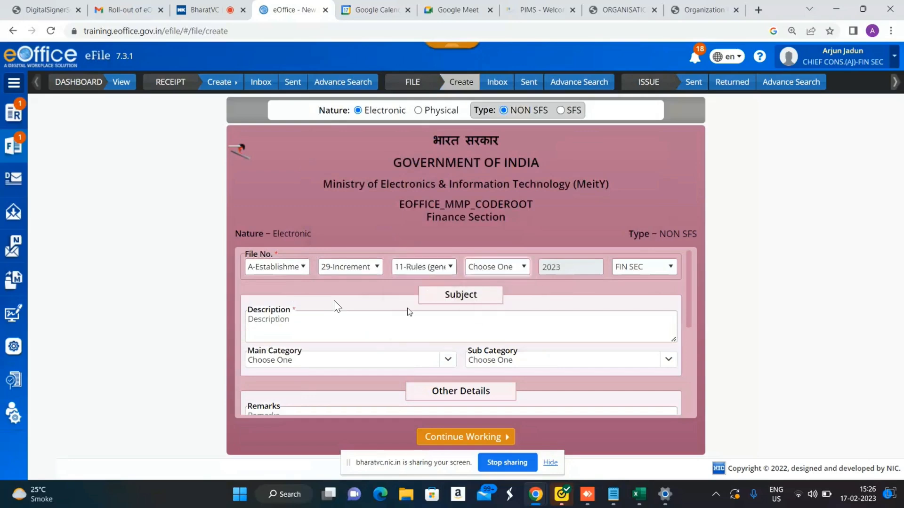
Fill in the file's subject description by entering "Training" and picking the suggestion "CBDT Training 27-01-22"
click(373, 322)
text(Tr)
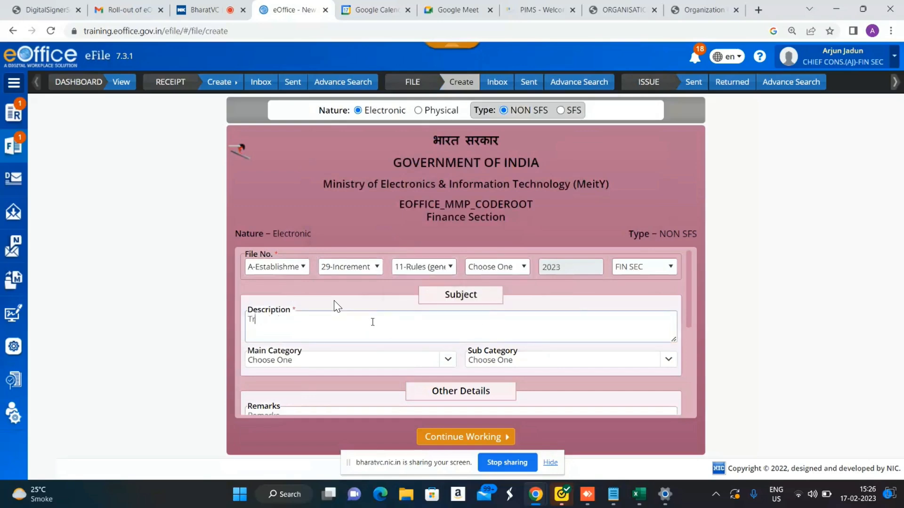
text(aining)
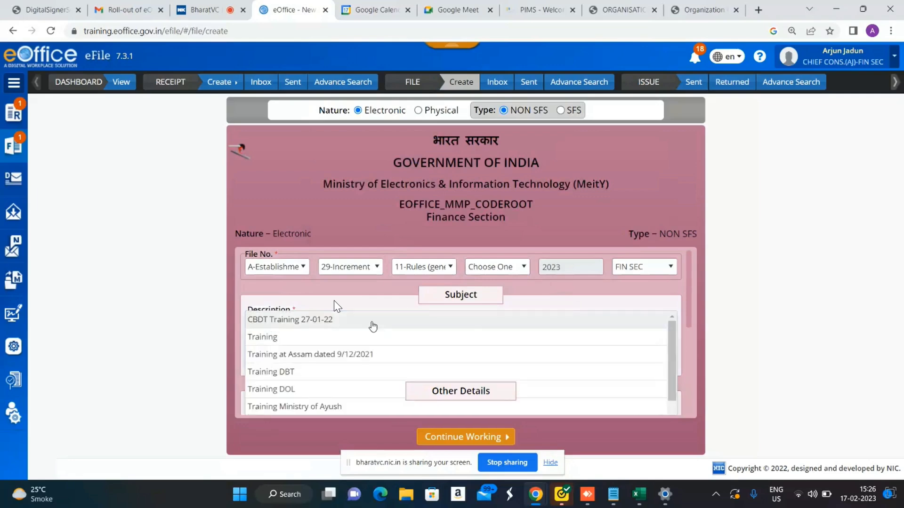
click(373, 324)
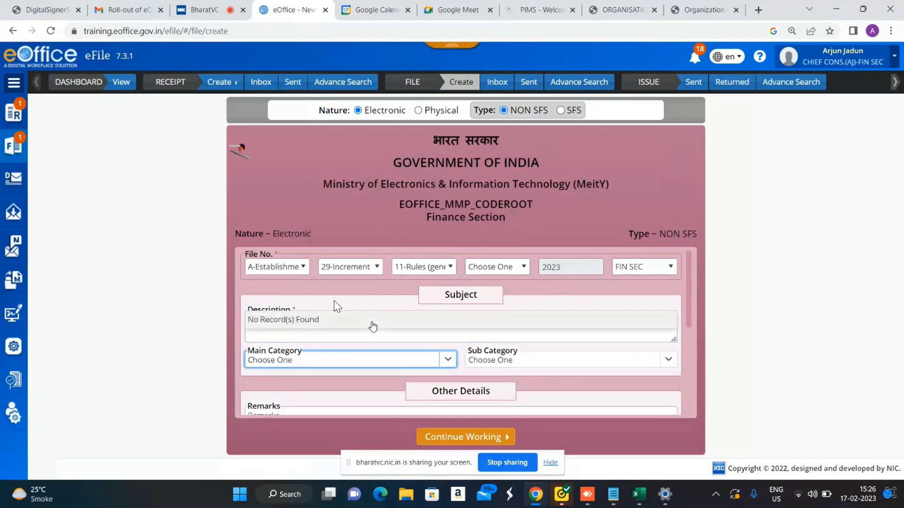
Leave the category, reference and review details empty, and create the file by confirming the file number generation
scroll(338, 306, down, 3)
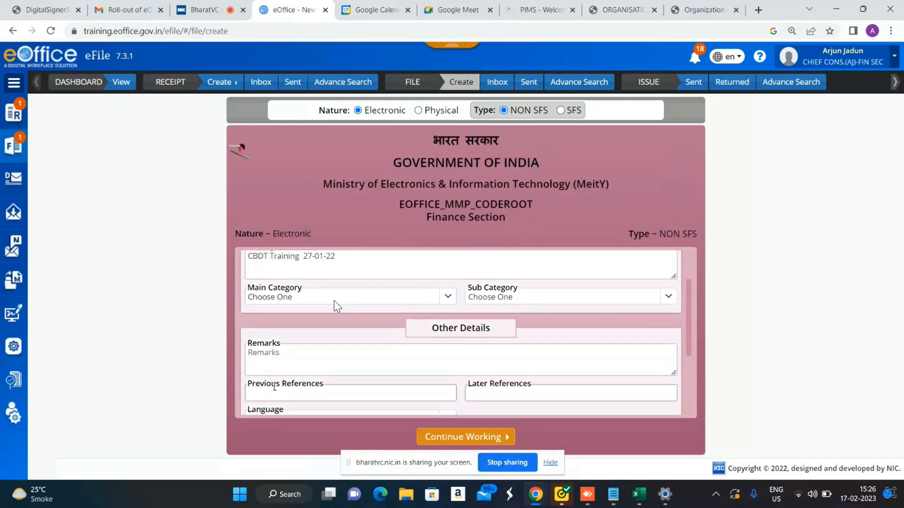
click(320, 329)
scroll(348, 334, up, 2)
scroll(349, 334, down, 5)
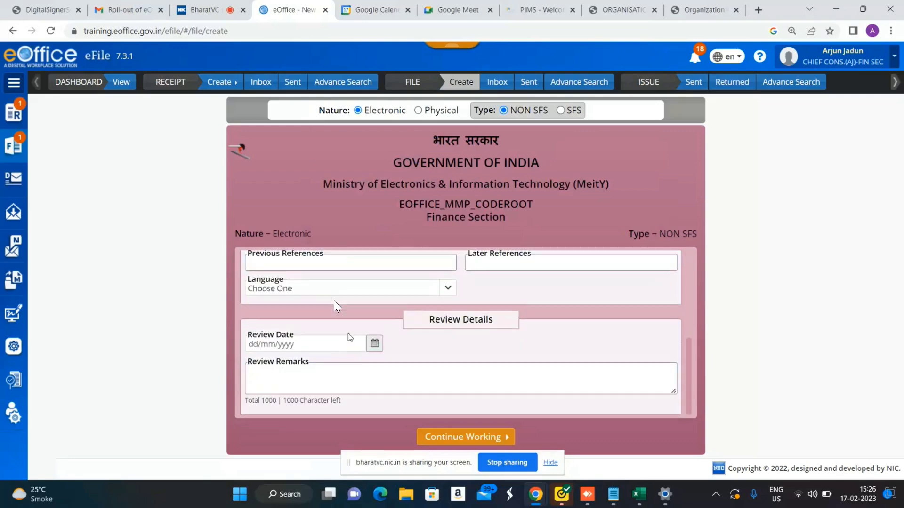
click(450, 438)
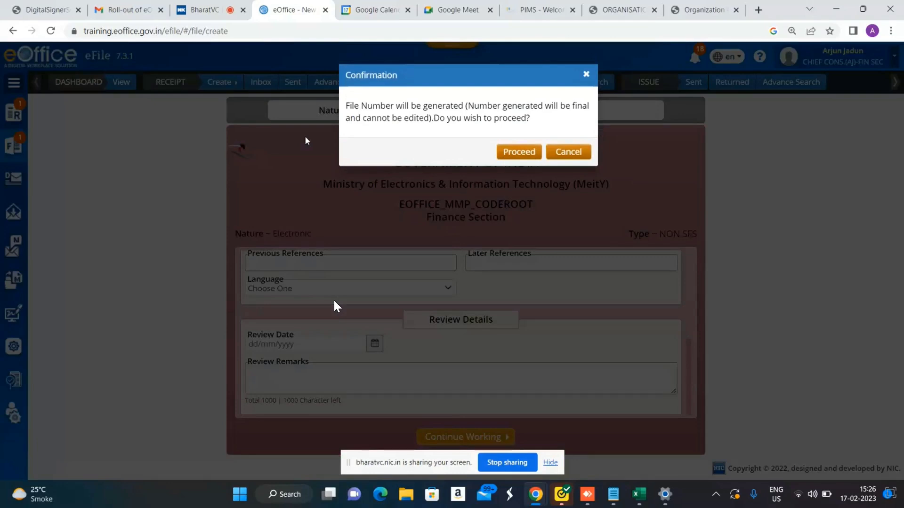
click(518, 152)
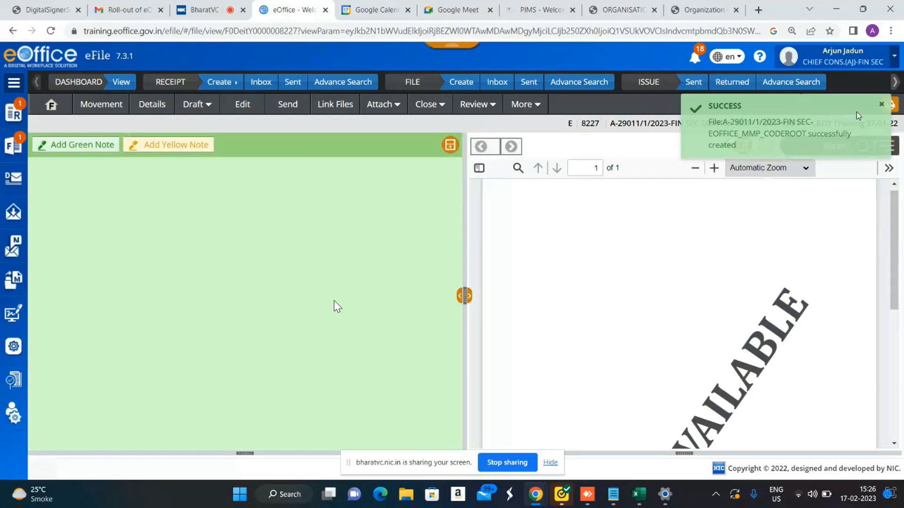
click(882, 104)
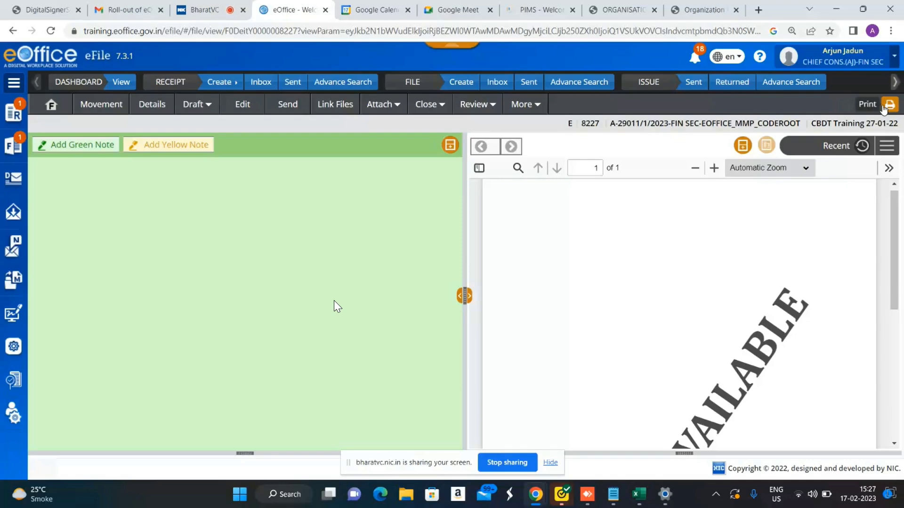
From the file's table of contents, start adding receipts and select both "Training DOC" and "just Training purpose"
click(887, 147)
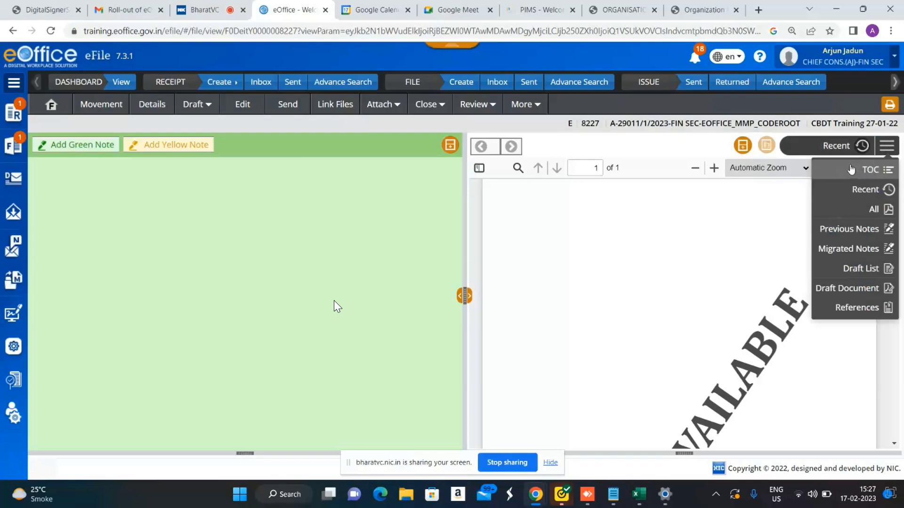
click(851, 169)
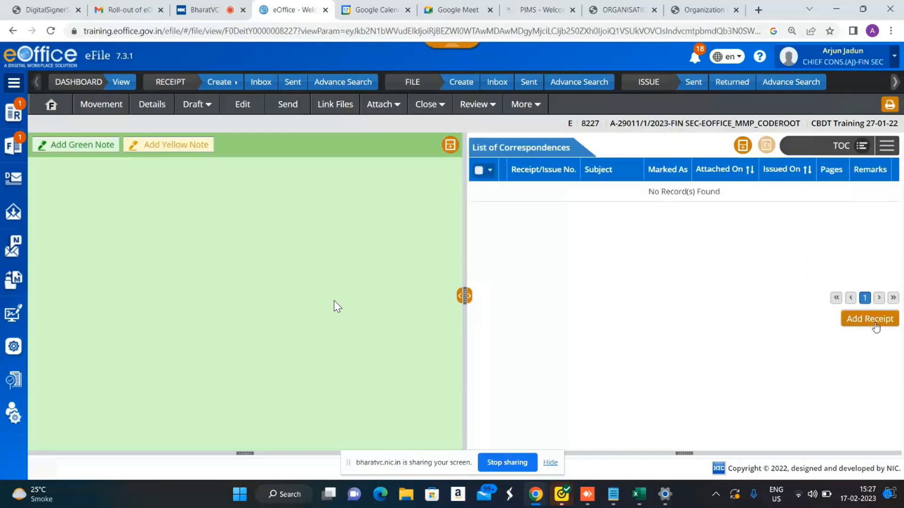
click(876, 327)
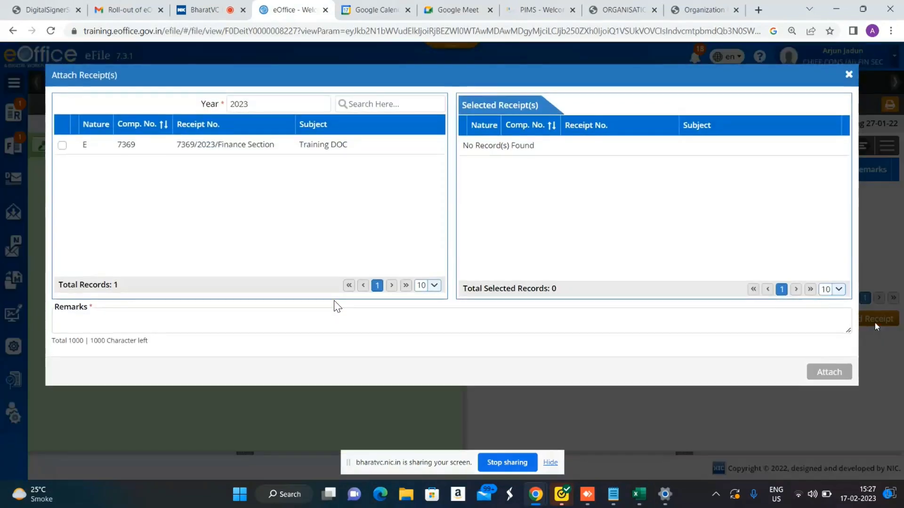
click(61, 146)
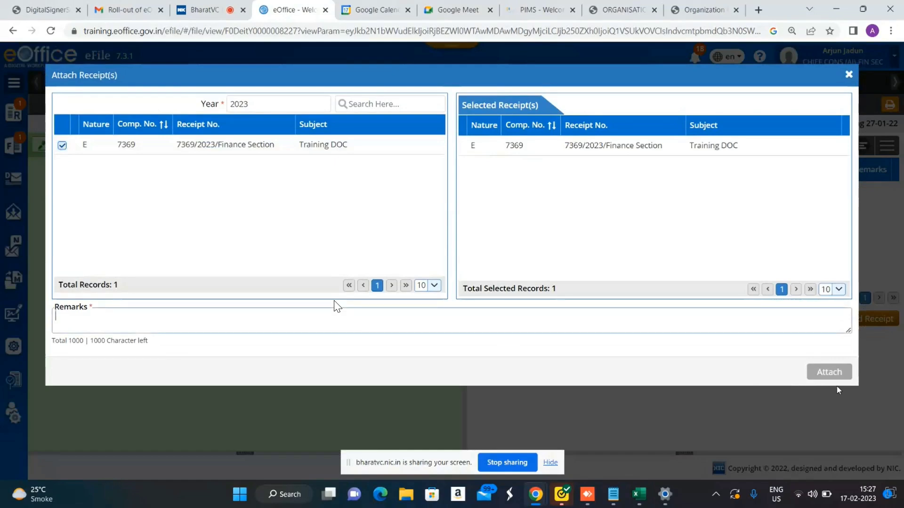
click(825, 370)
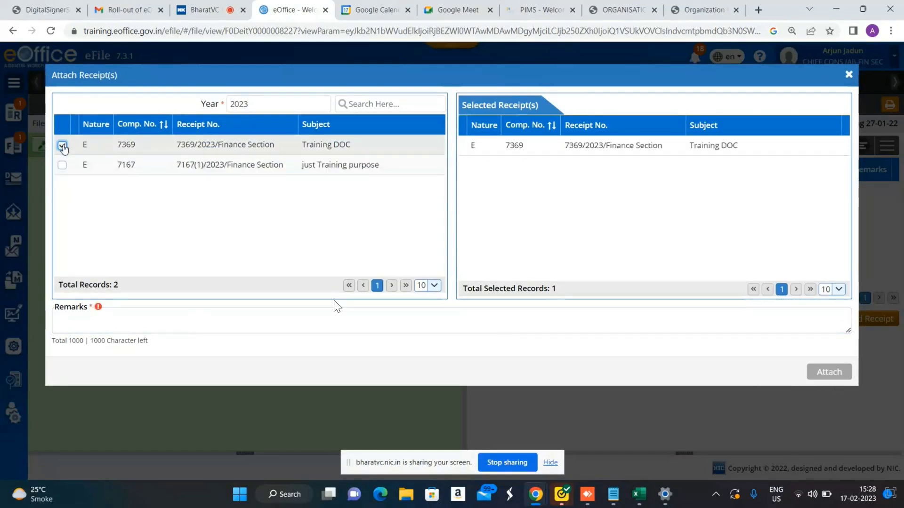
click(62, 165)
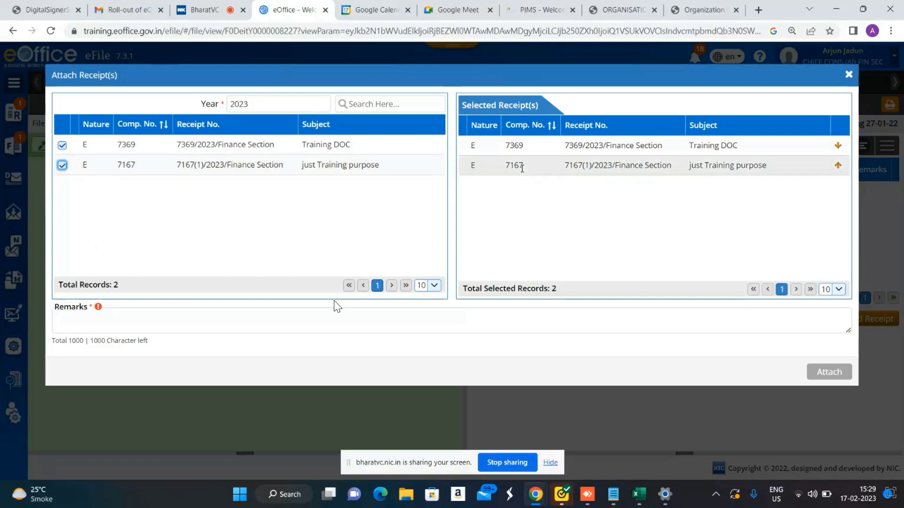
Move the "just Training purpose" receipt above "Training DOC" in the selected receipts
drag(504, 166, 527, 169)
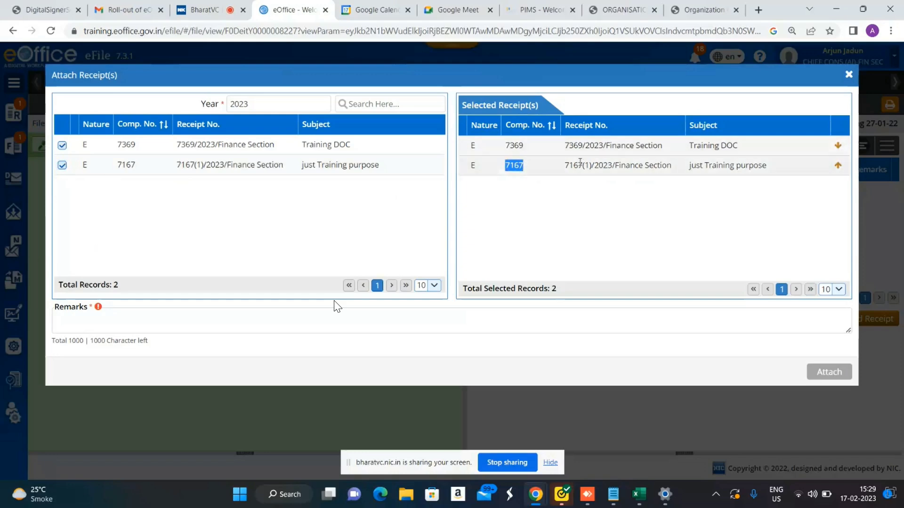
click(840, 166)
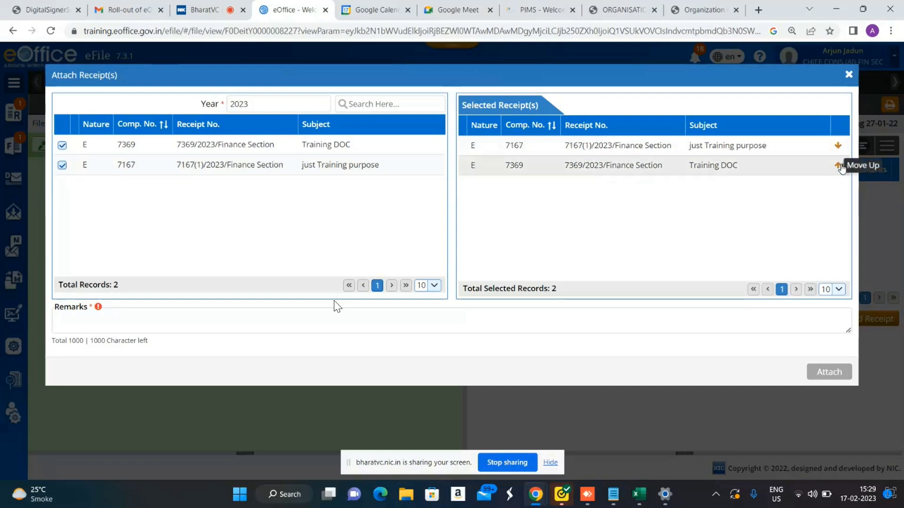
drag(505, 146, 524, 146)
click(524, 146)
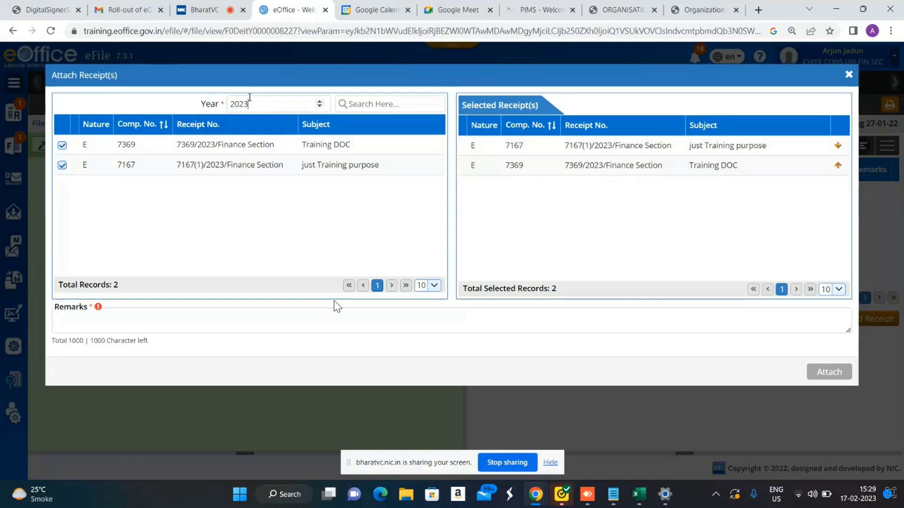
Check the available receipts for the year 2022, and return the year to 2023
key(BackSpace)
text(2)
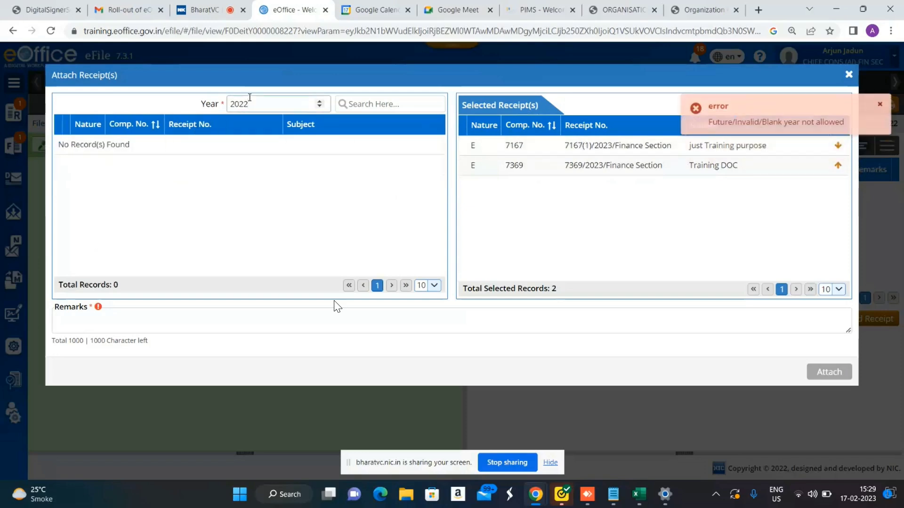
key(BackSpace)
text(3)
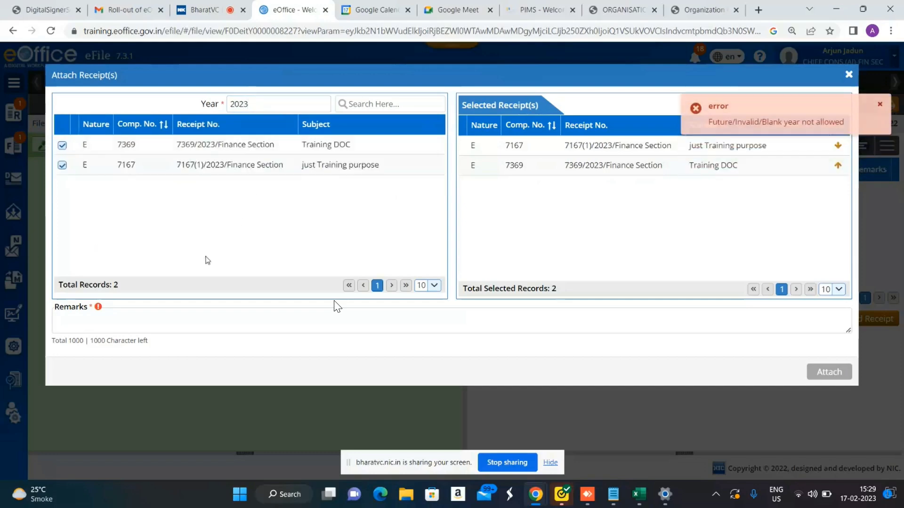
Enter the remarks "to be attached" and attach the two selected receipts to the file
click(187, 325)
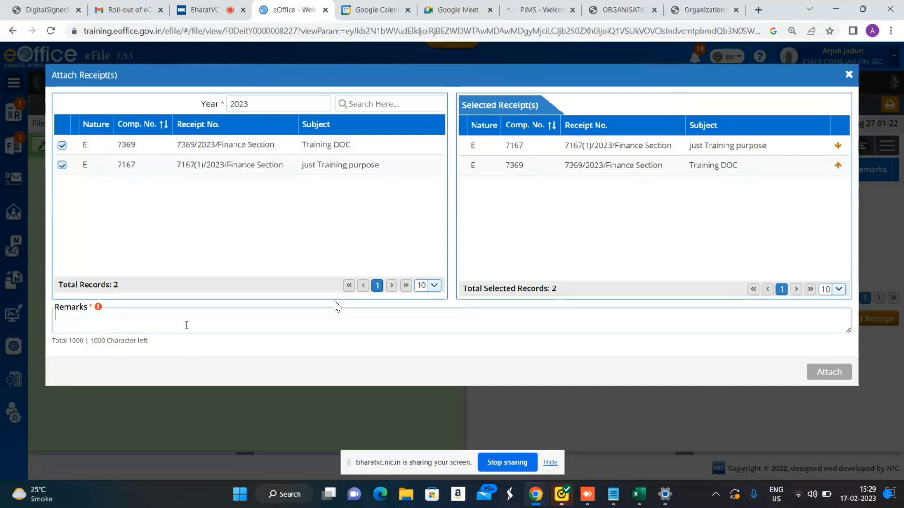
text(to be a)
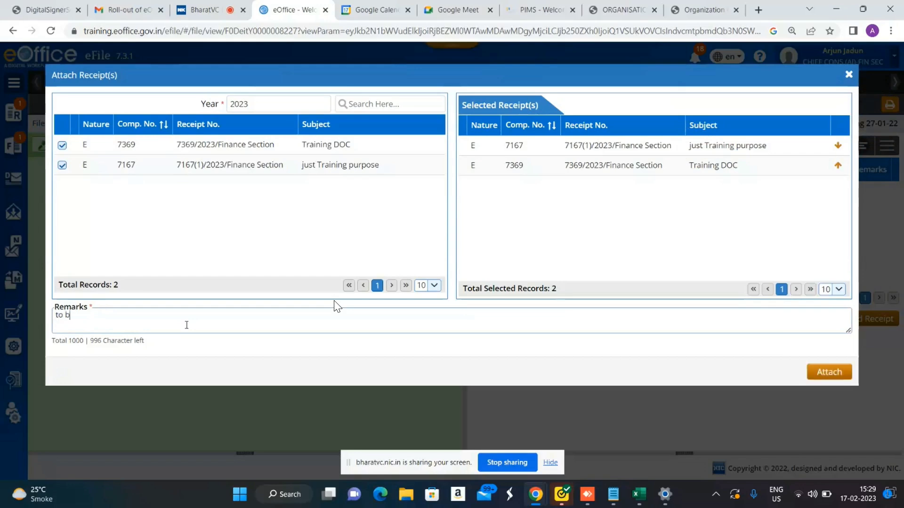
text(yt)
key(BackSpace)
key(BackSpace)
text(ttached f)
click(837, 372)
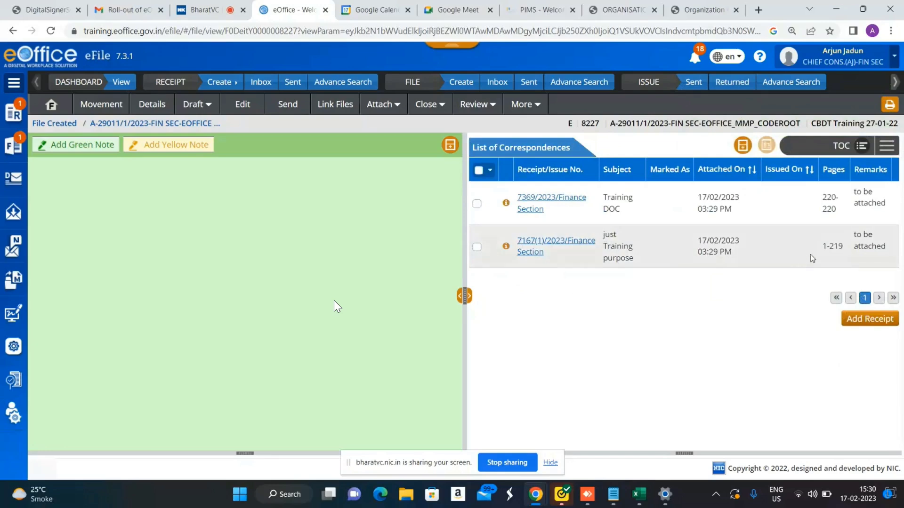
Review the page range and document of receipt 7167(1), the combined correspondence view, and the document of receipt 7369
drag(816, 248, 850, 251)
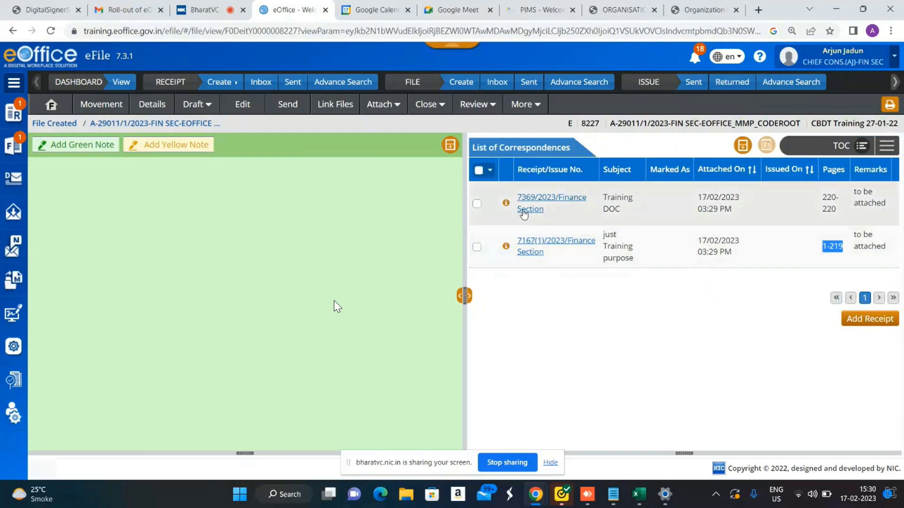
click(524, 252)
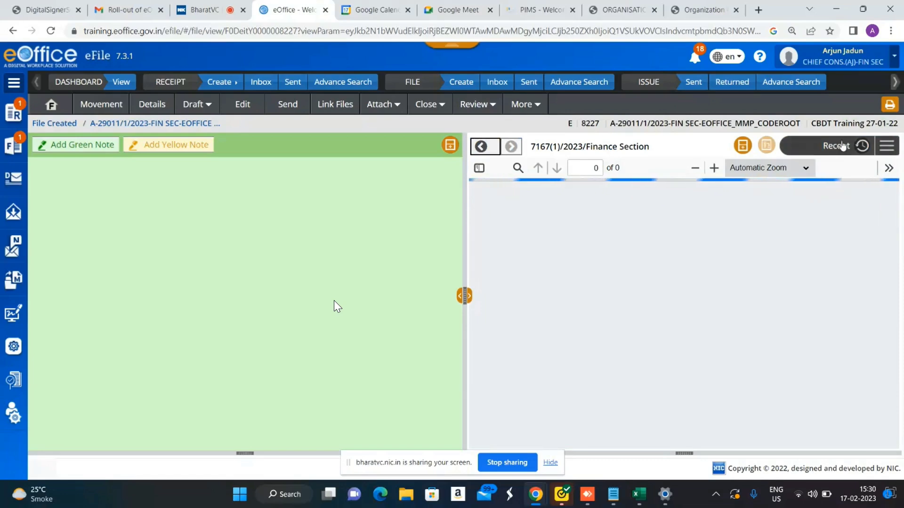
click(886, 146)
click(857, 213)
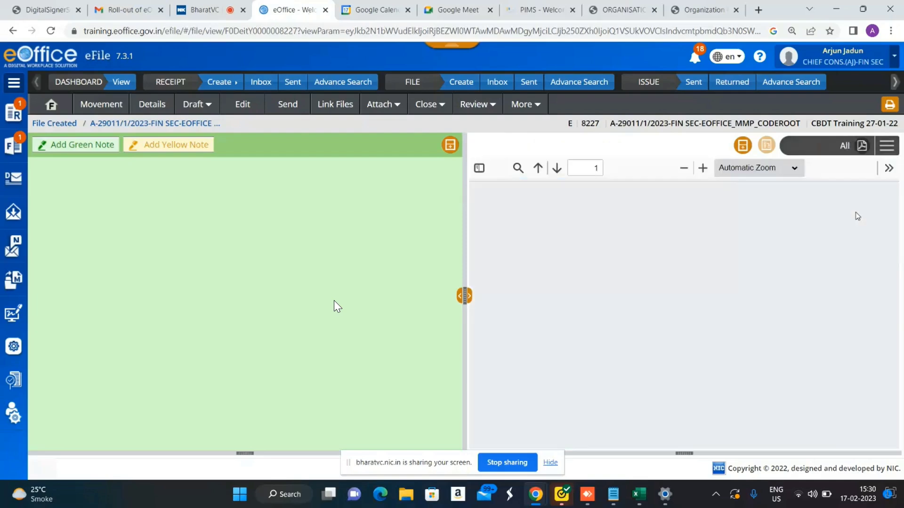
click(861, 147)
click(861, 173)
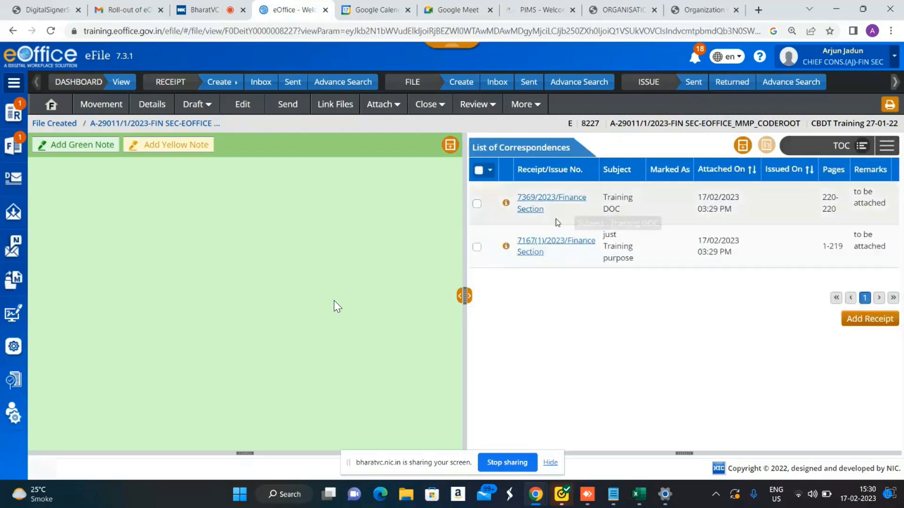
click(528, 203)
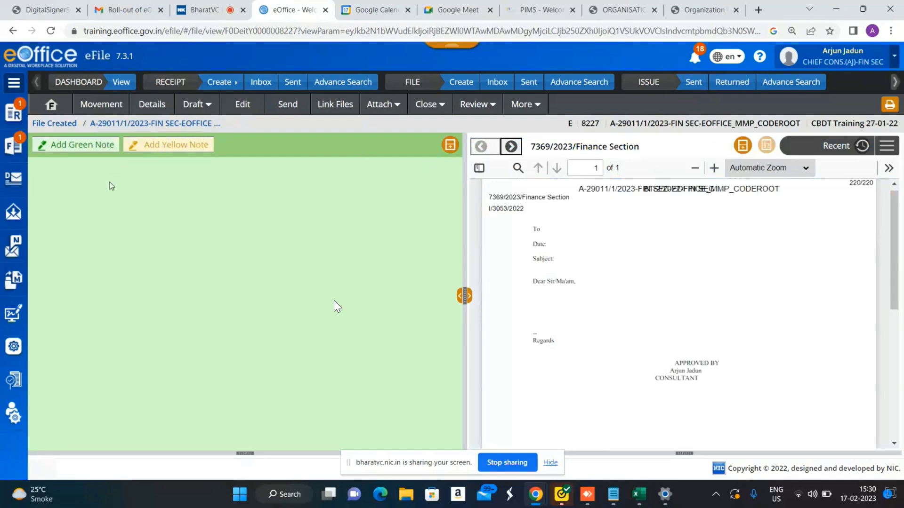
Start a green note on the newly created file
click(84, 148)
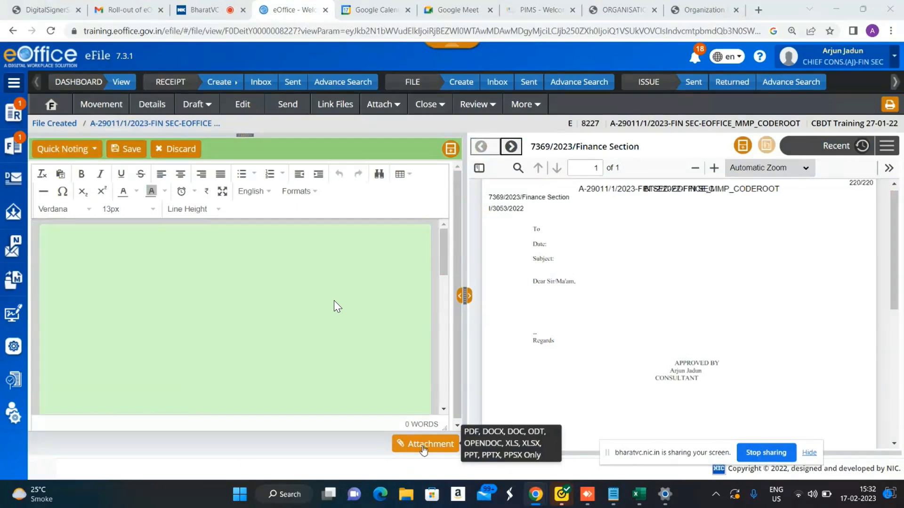
click(51, 234)
Open the file BT/2/2022-FIN SEC with the subject "Physical File" from page 2 of the file inbox
mouse_move(9, 149)
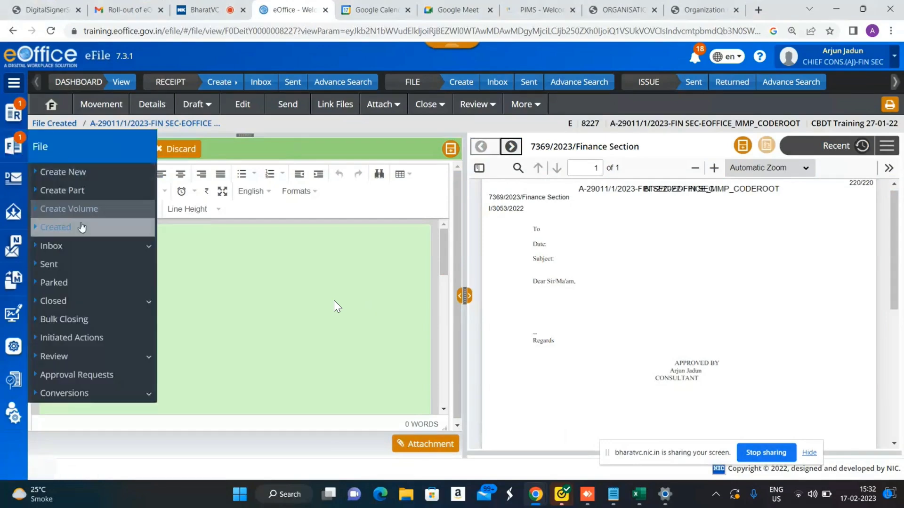
click(84, 249)
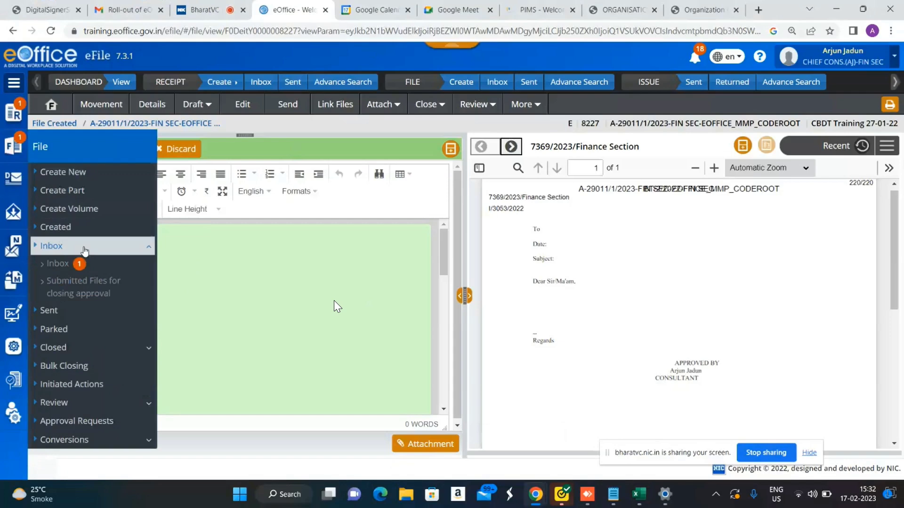
click(84, 265)
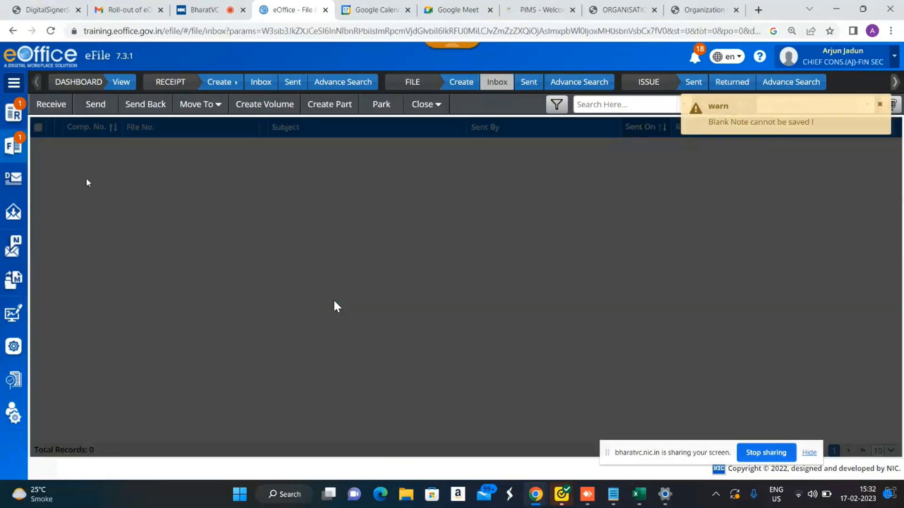
scroll(849, 424, down, 2)
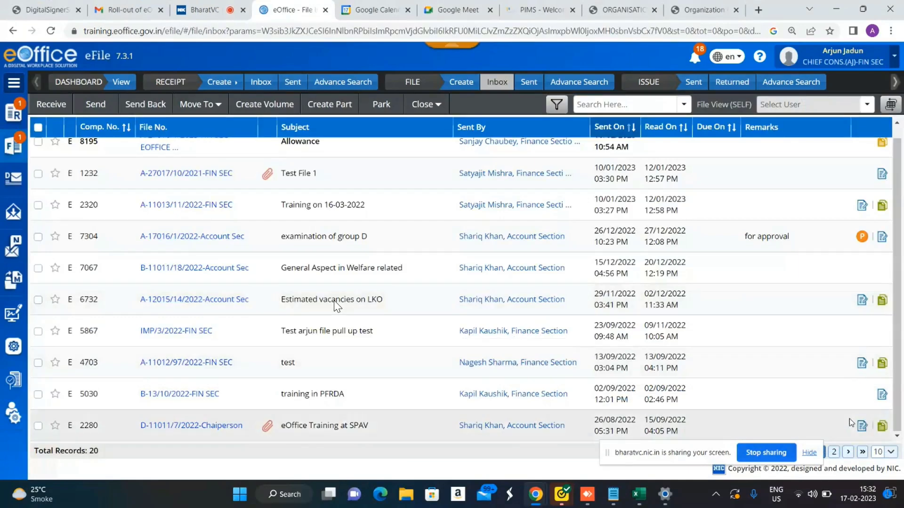
click(835, 453)
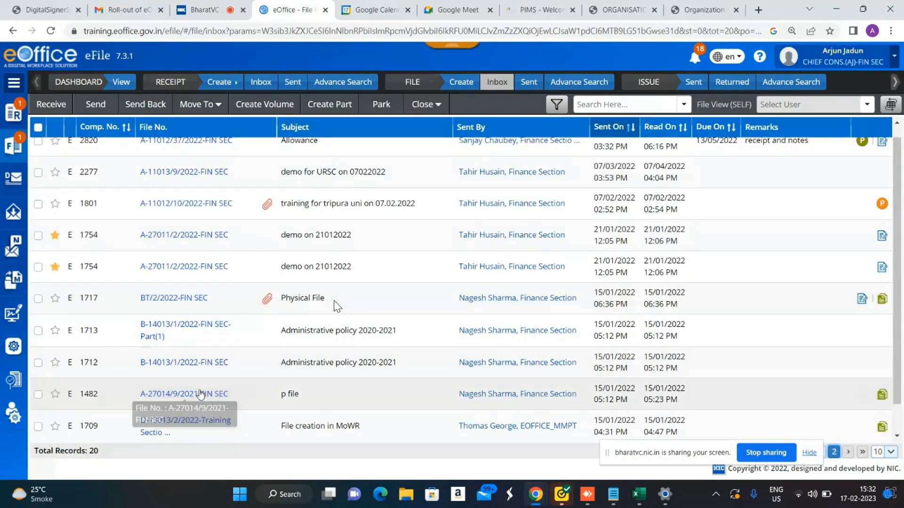
click(173, 298)
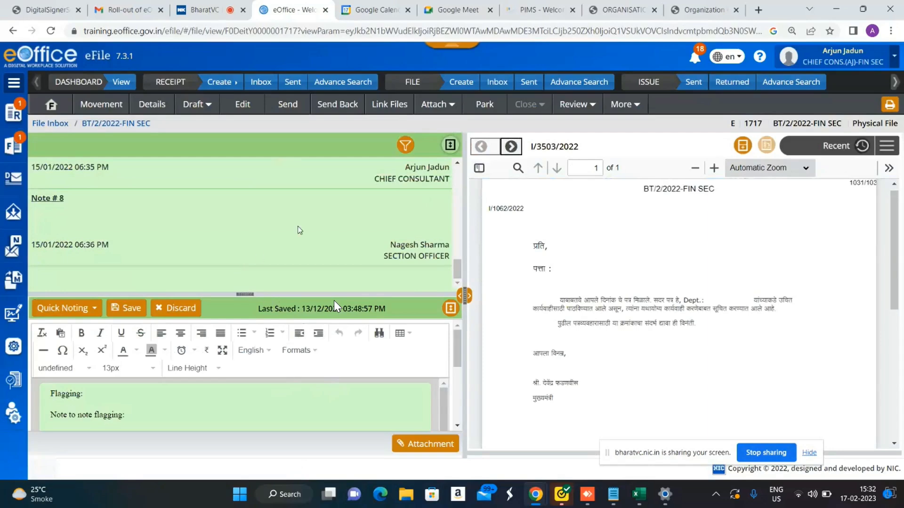
Enlarge the note editor and replace the existing draft text with the heading "Flagging:"
click(450, 307)
drag(184, 319, 2, 211)
key(Delete)
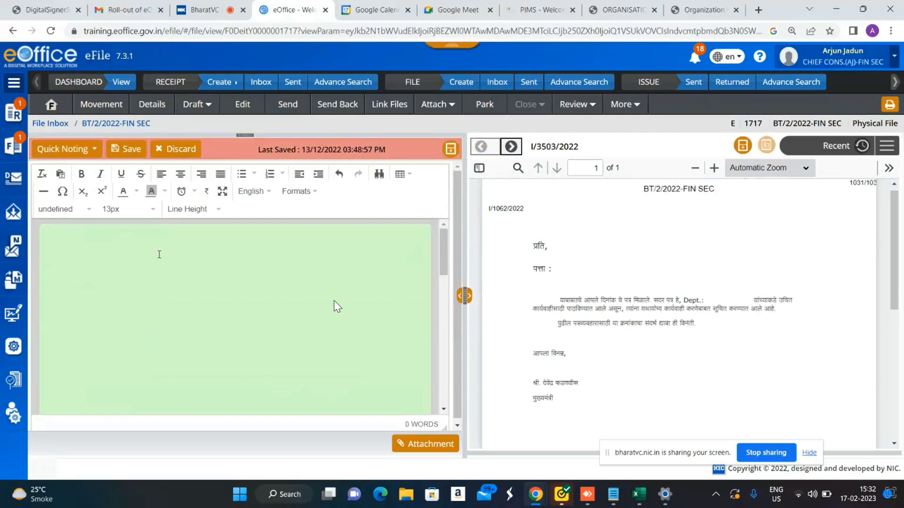
text(FIGG)
key(BackSpace)
key(BackSpace)
key(BackSpace)
text(LAGGNIG)
key(BackSpace)
key(BackSpace)
key(BackSpace)
key(BackSpace)
key(BackSpace)
key(BackSpace)
key(BackSpace)
text(lagging:L)
key(BackSpace)
key(Return)
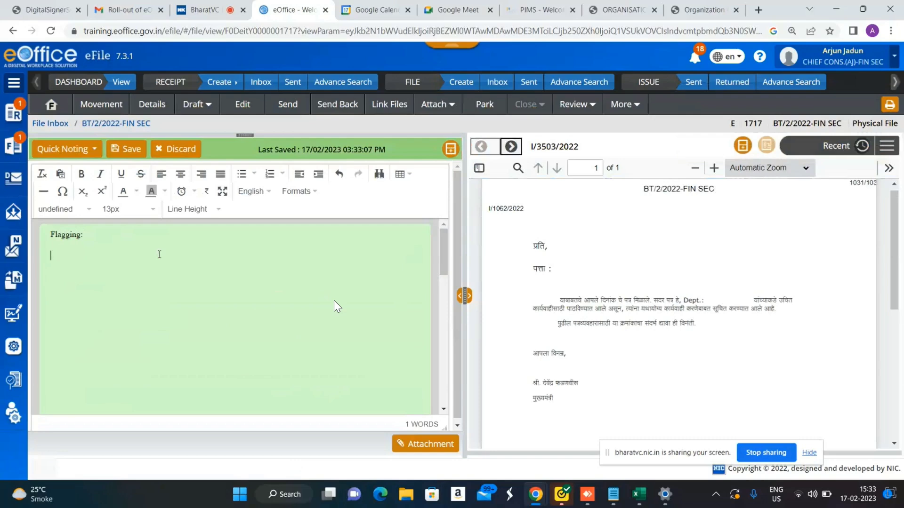
Add the lines "note to note flagging:" and "pls refer to note 2" below the heading
text(note to b)
key(BackSpace)
text(note flagging)
key(BackSpace)
key(BackSpace)
key(BackSpace)
key(BackSpace)
text(ging:)
key(Return)
key(Return)
text(pls re)
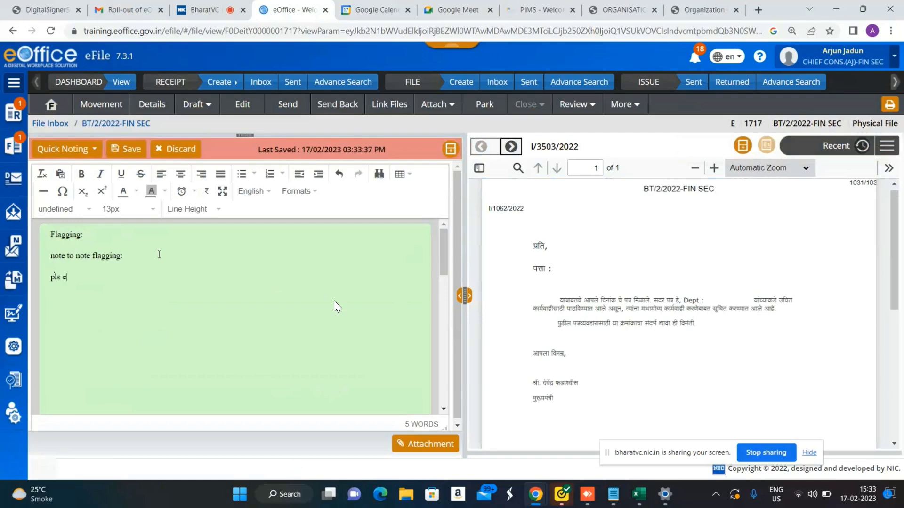
text(fer to page)
key(BackSpace)
key(BackSpace)
key(BackSpace)
text(note 2)
Link the text "note 2" to Note # 2 in the file's previous notes
drag(125, 278, 88, 276)
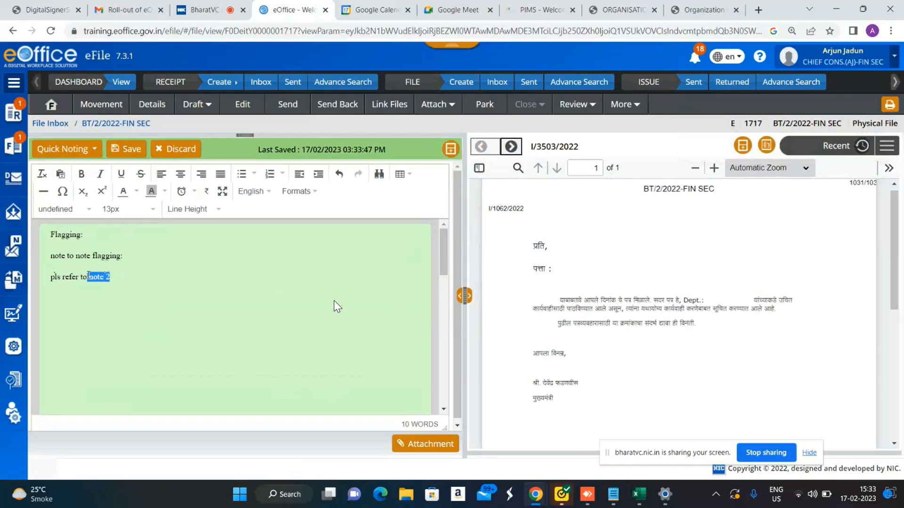
click(888, 148)
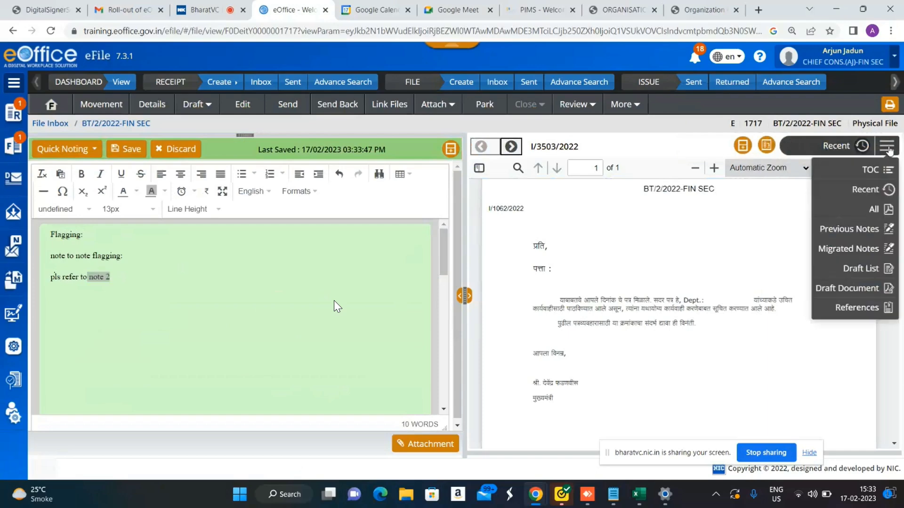
click(851, 228)
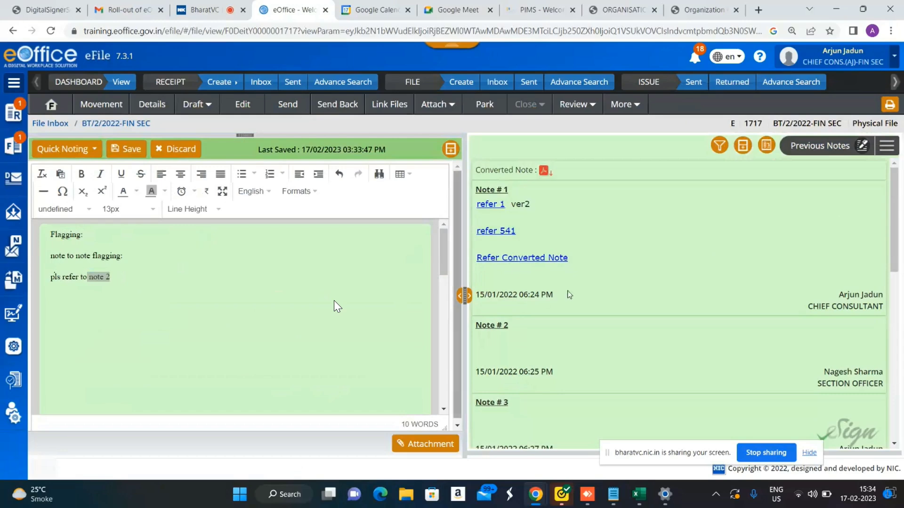
right_click(557, 351)
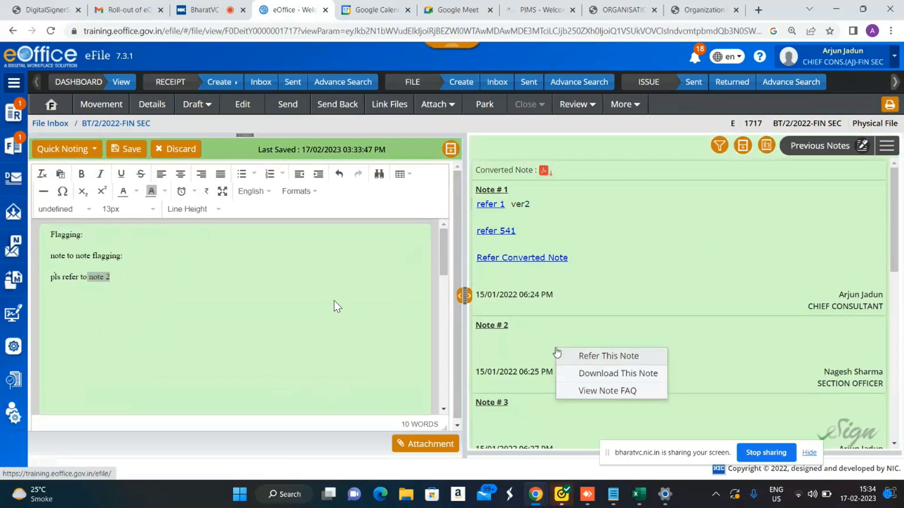
click(590, 360)
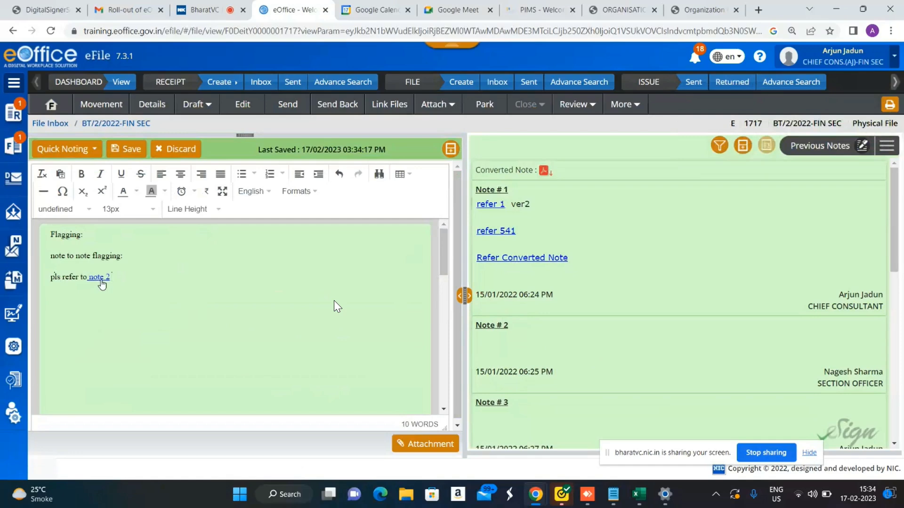
Check the note that the "note 2" link refers to, and close it
click(99, 278)
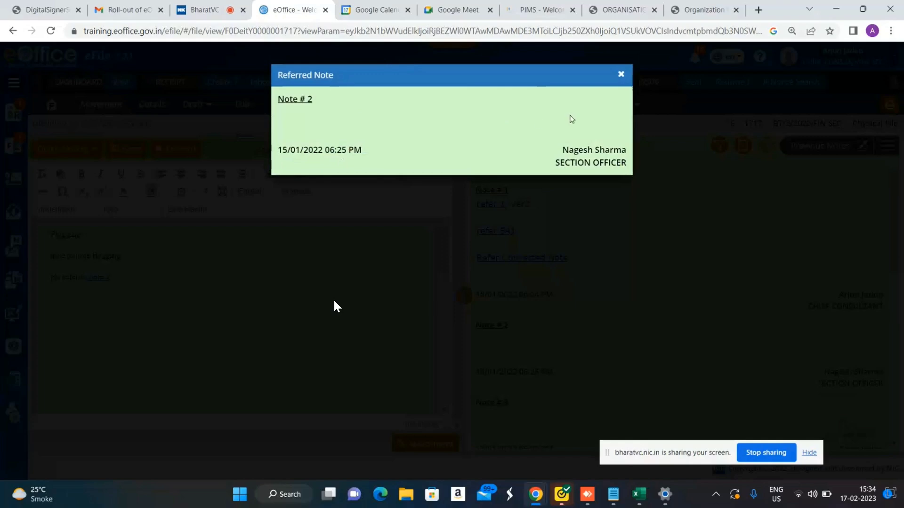
click(623, 76)
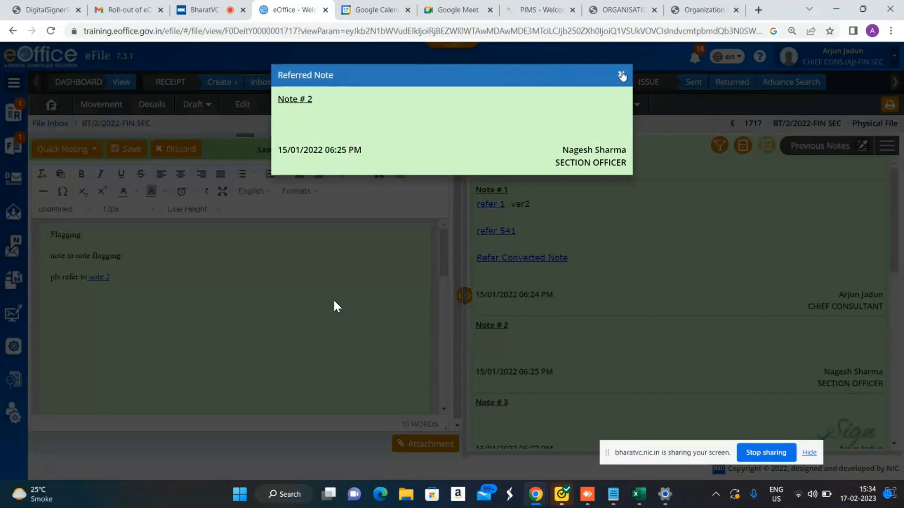
click(621, 77)
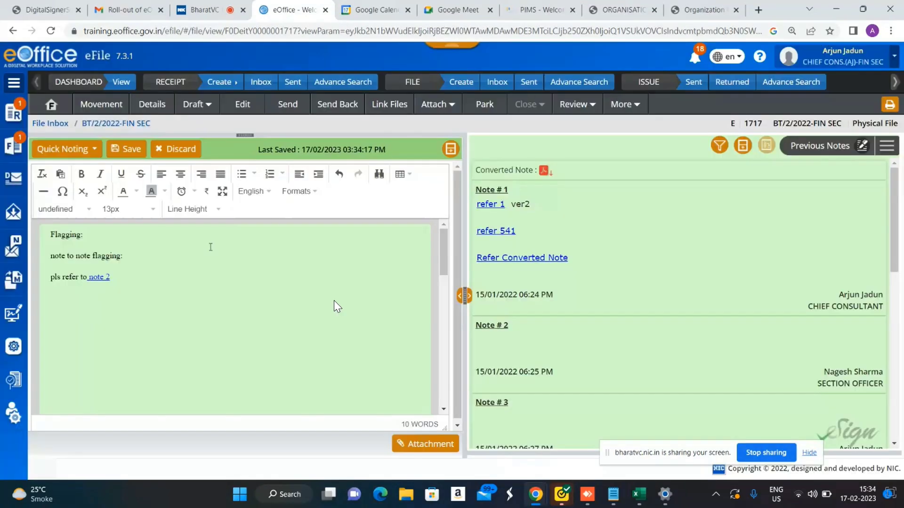
Replace the linked "note 2" with the plain text "note 1 line 2"
click(140, 273)
key(ctrl+z)
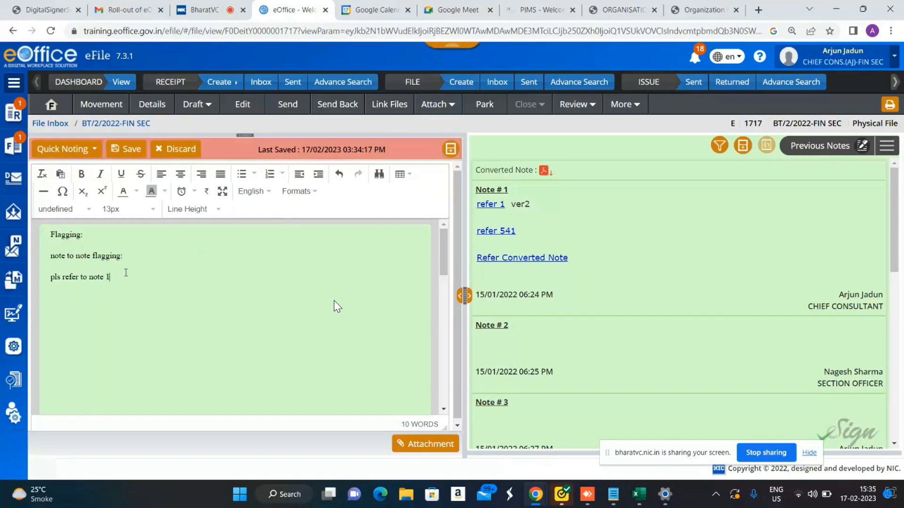
text(pa)
key(BackSpace)
key(BackSpace)
text(line 2)
Link the text "note 1 line 2" to the "refer 541" paragraph of Note # 1 in the previous notes, and check the referred paragraph
drag(136, 277, 89, 277)
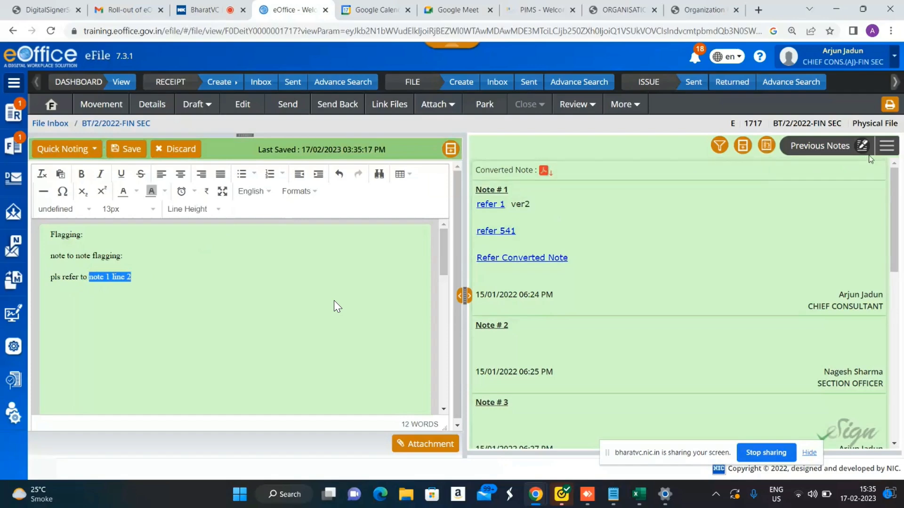
click(880, 149)
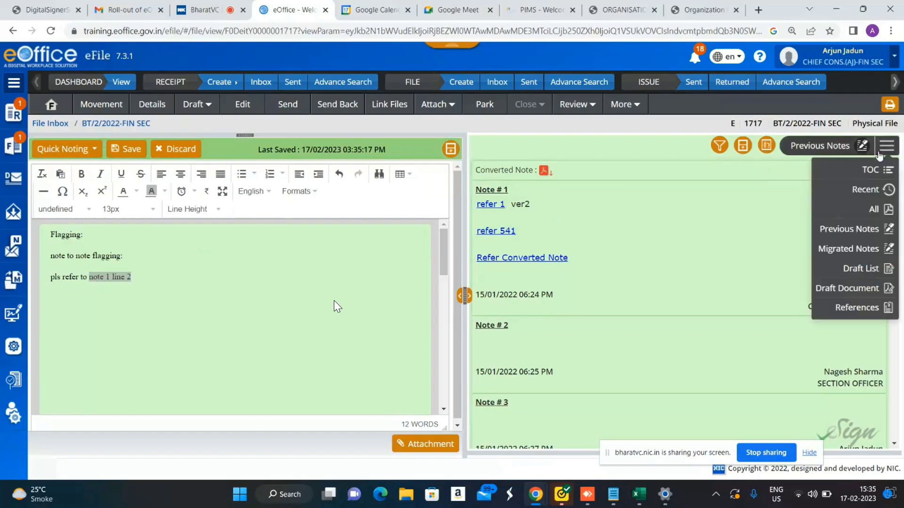
click(847, 229)
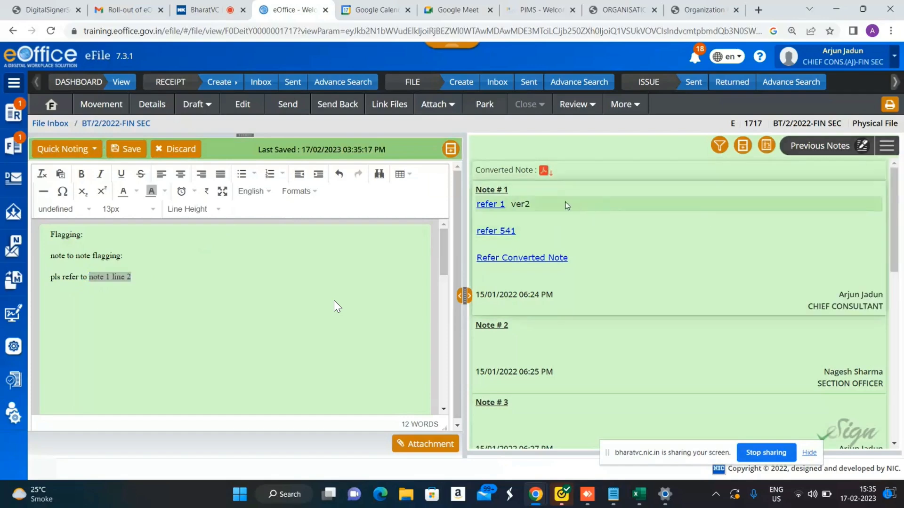
right_click(564, 229)
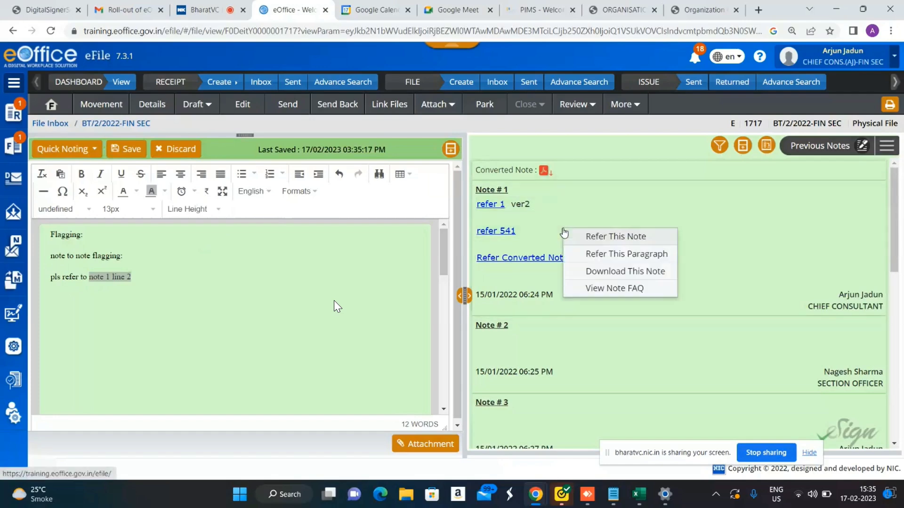
click(604, 259)
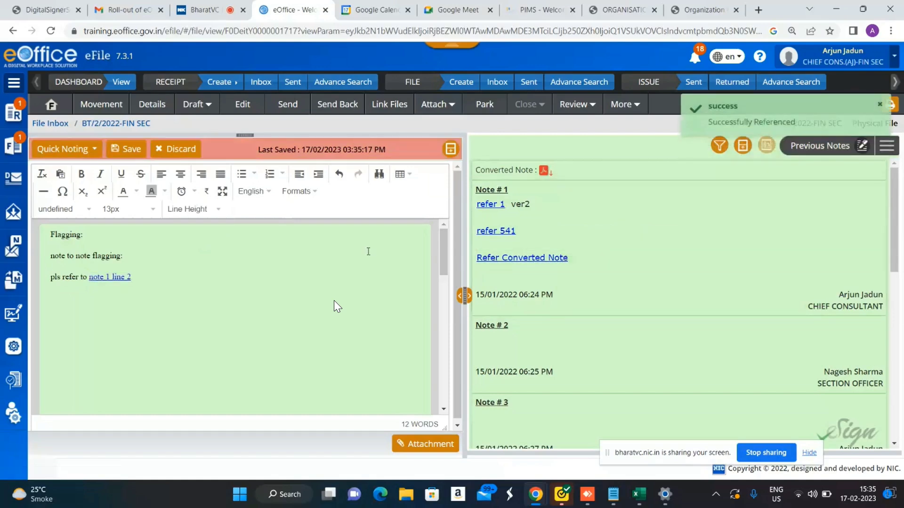
click(109, 277)
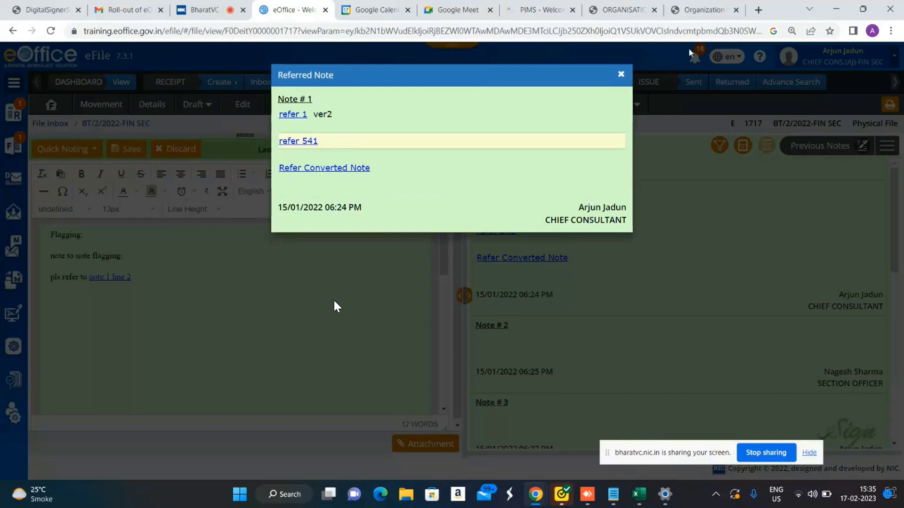
click(621, 74)
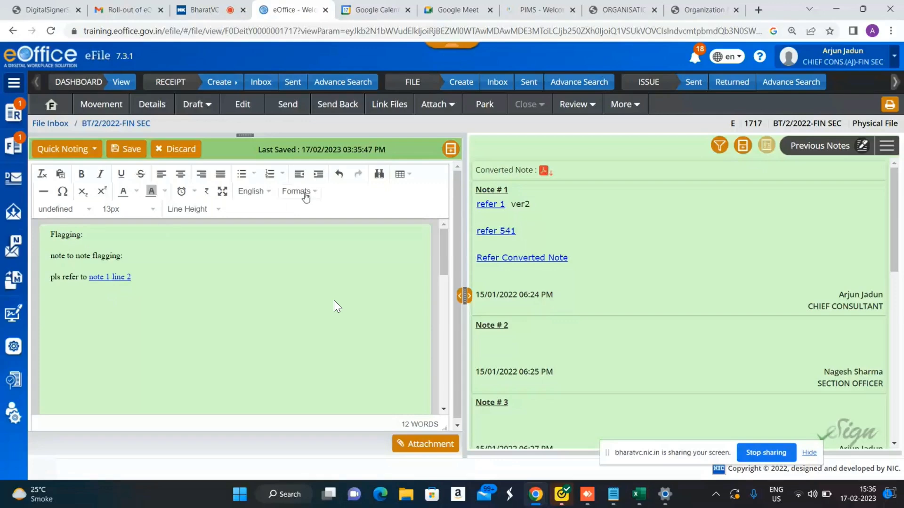
Add the lines "note to correspondence flagging:" and "pls refer to pg 45" to the end of the note
click(172, 297)
key(Return)
text(note to corresp)
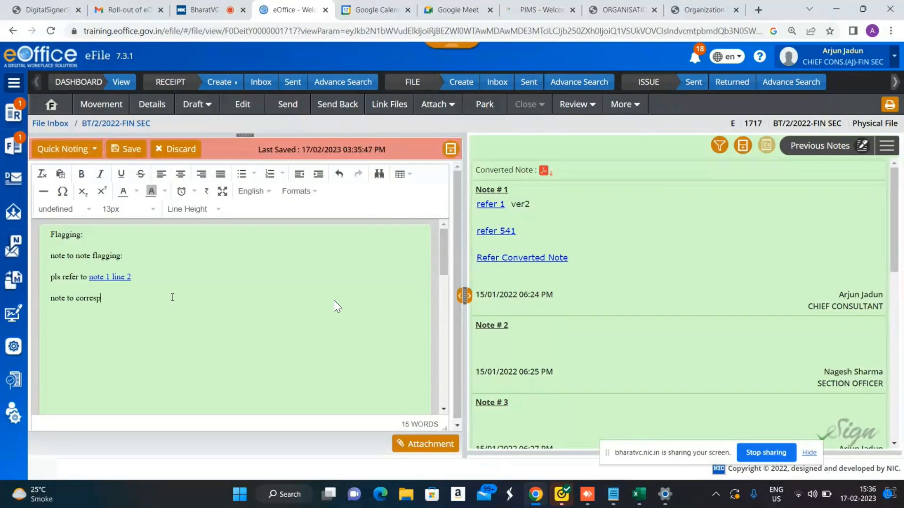
text(ondance)
key(BackSpace)
key(BackSpace)
key(BackSpace)
key(BackSpace)
key(BackSpace)
text(ence flagging:)
key(Return)
text(pls)
key(BackSpace)
text(refer to)
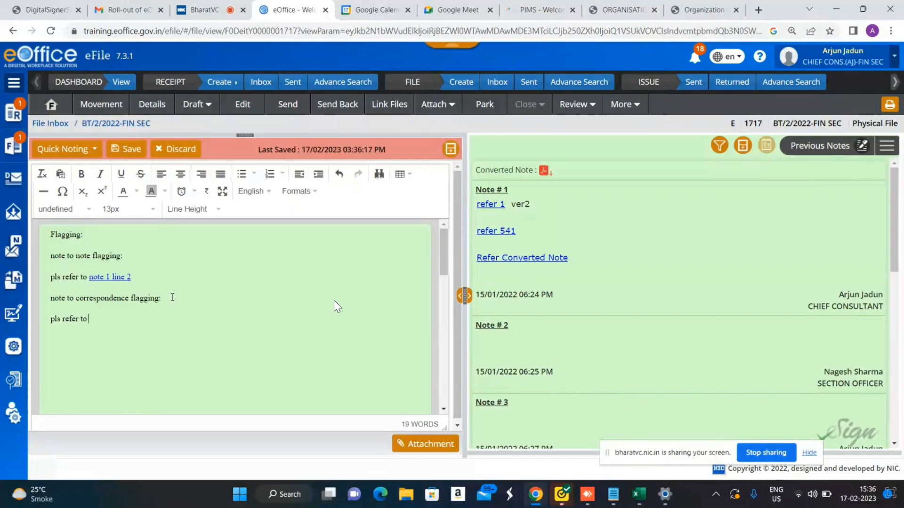
text( pg 45)
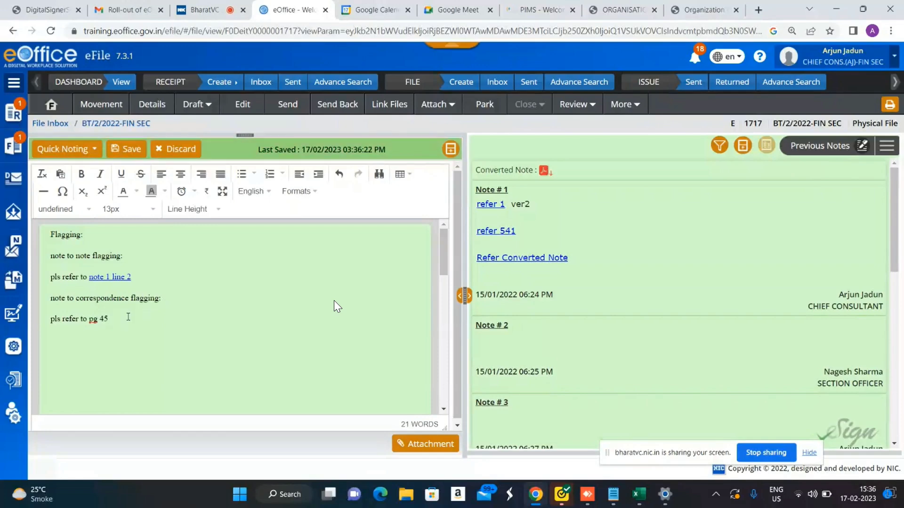
Link the text "pg 45" to page number 45 of the file's complete correspondence
drag(118, 318, 86, 319)
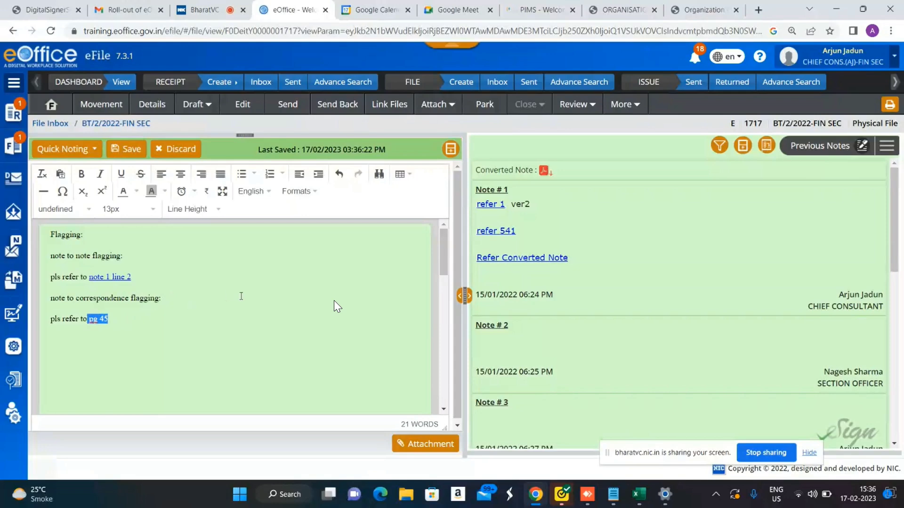
click(810, 146)
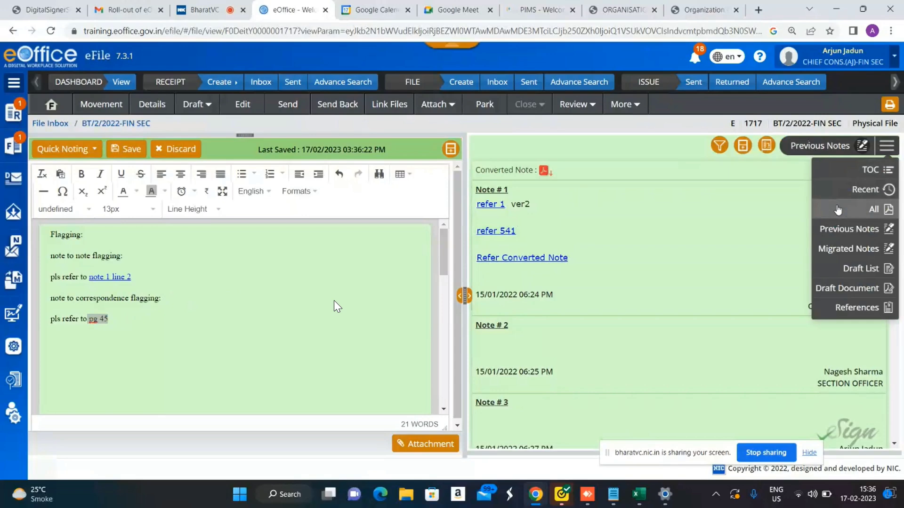
click(838, 210)
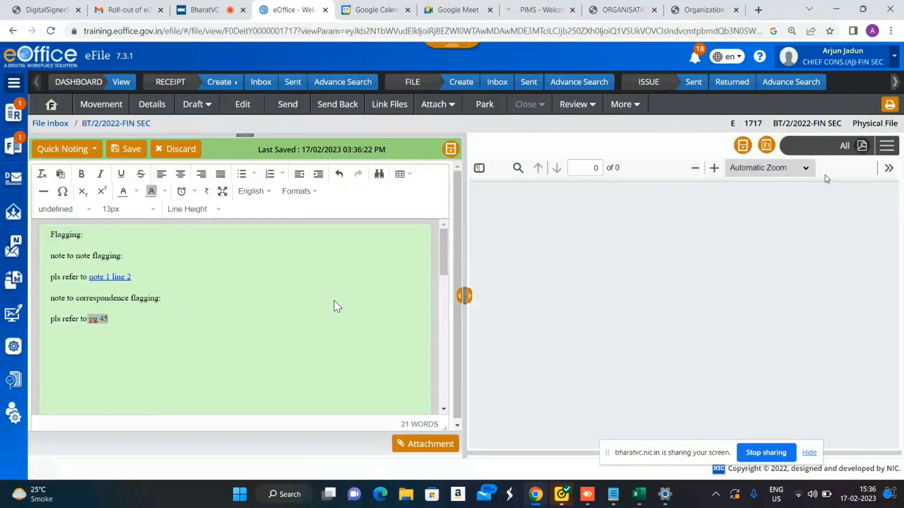
click(766, 148)
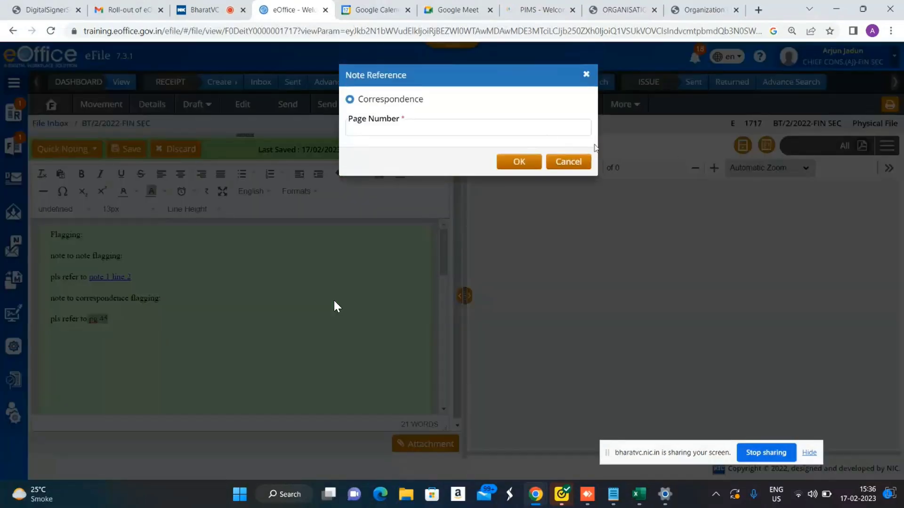
click(497, 127)
text(45)
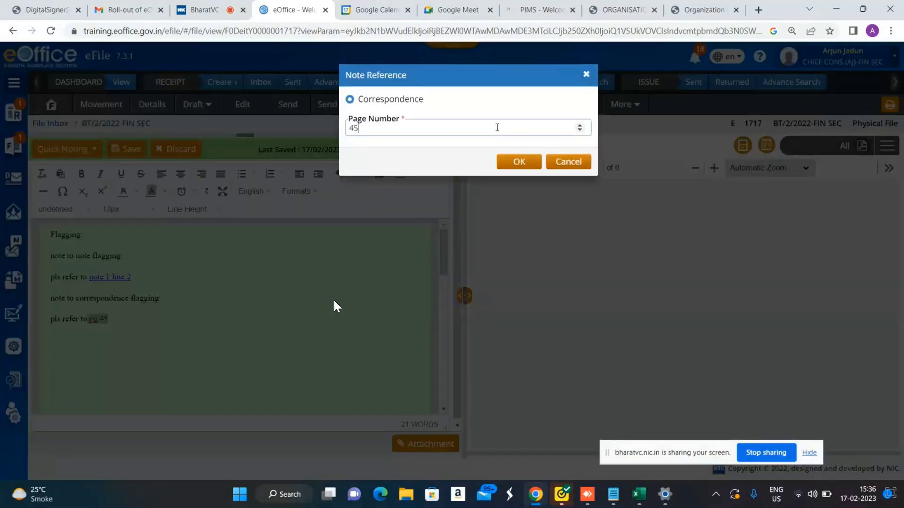
click(531, 163)
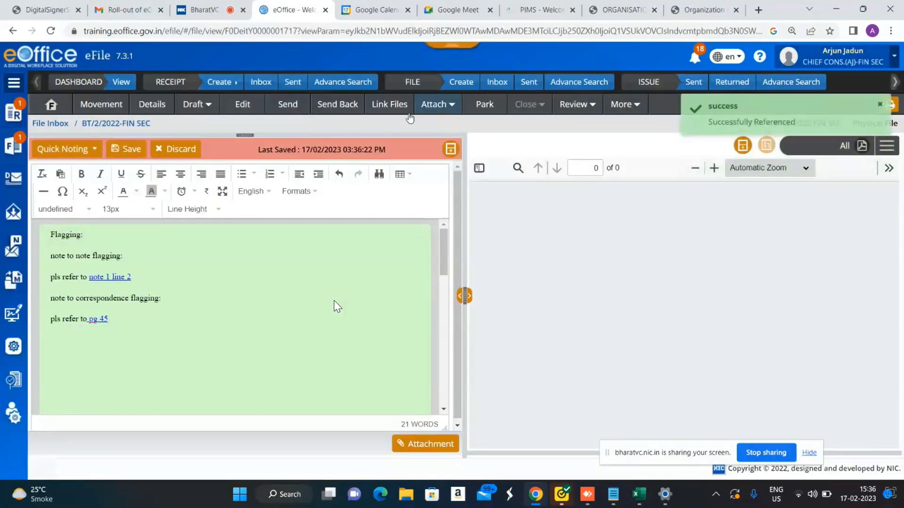
Check the correspondence page linked to "pg 45", and split the file view to include the previous notes and the recent correspondence
click(100, 320)
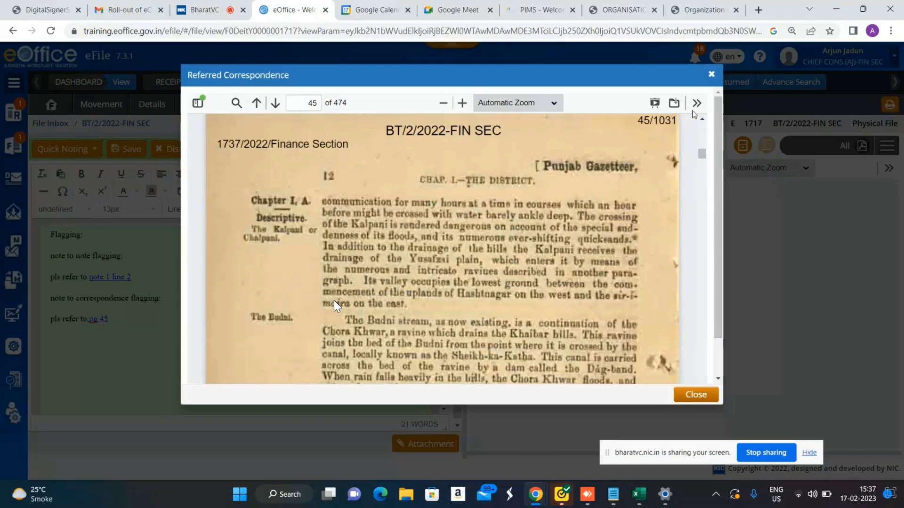
click(711, 77)
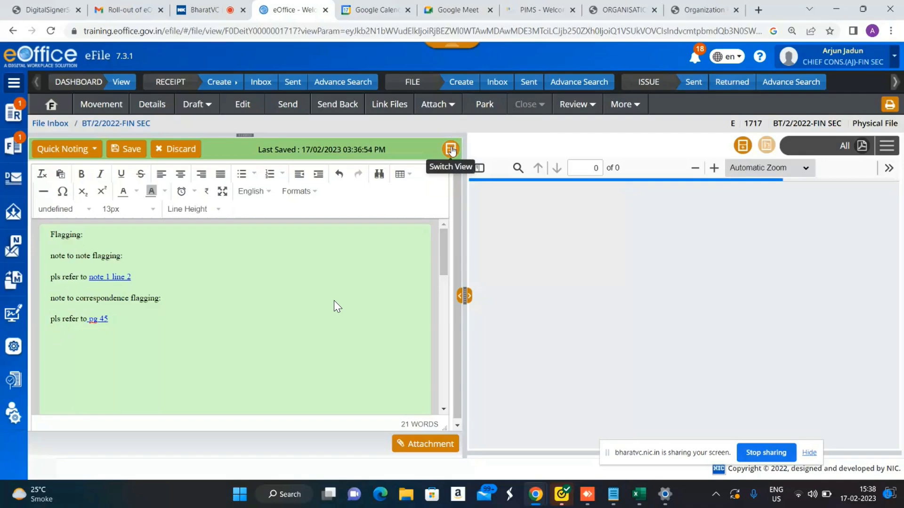
click(450, 150)
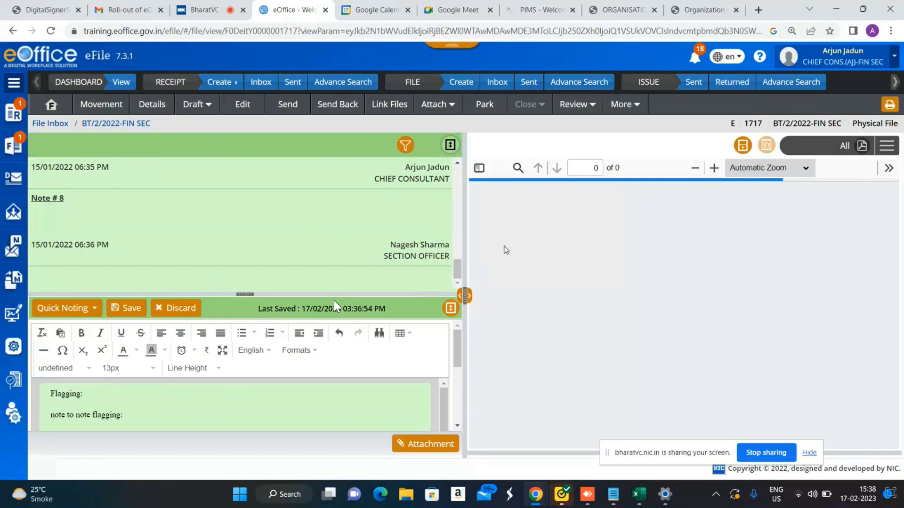
click(743, 145)
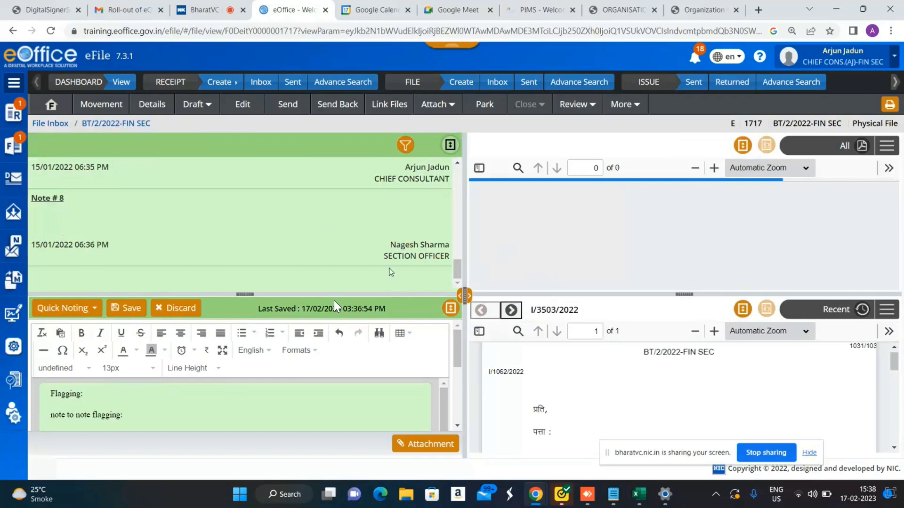
Enlarge the previous notes area, filter the notes by the Chief Consultant's post, and look through them
click(407, 153)
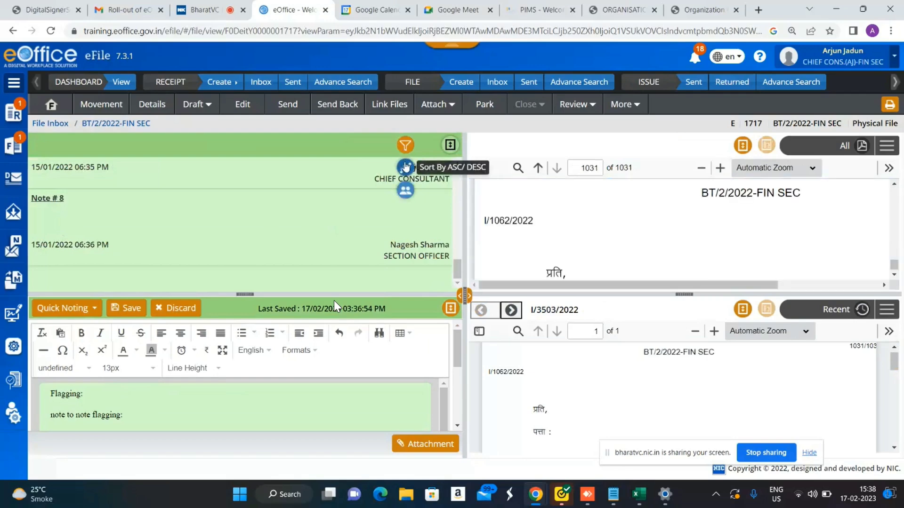
click(406, 193)
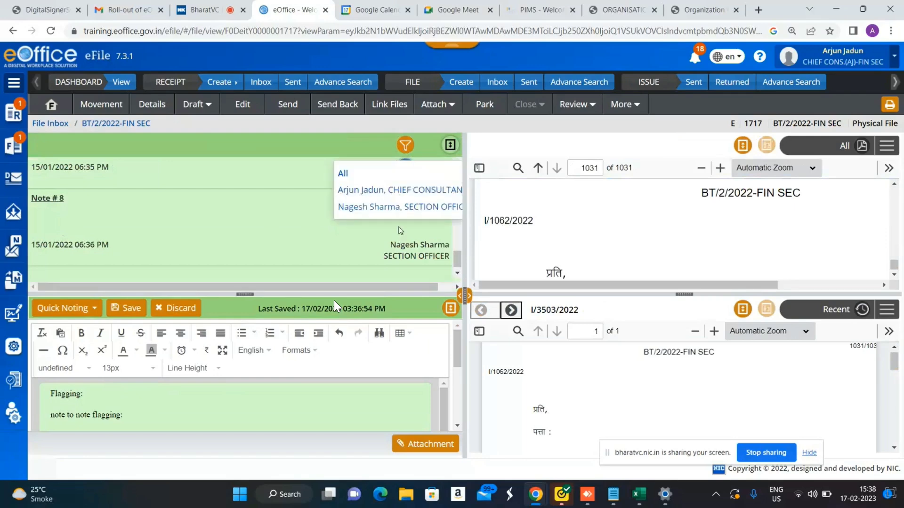
drag(247, 294, 247, 454)
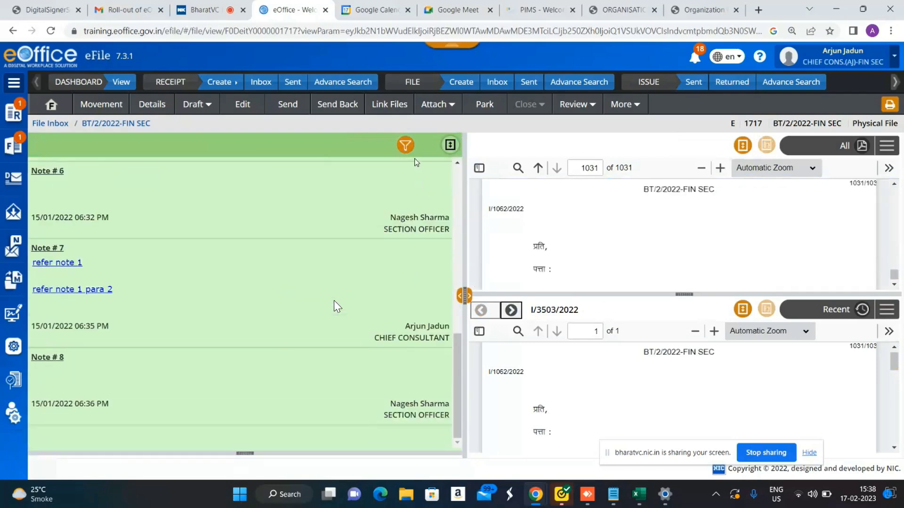
click(405, 145)
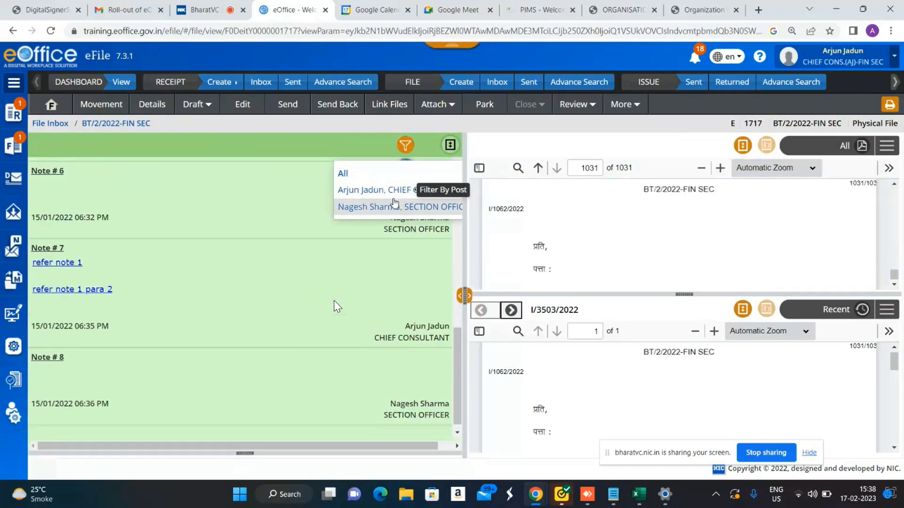
click(382, 190)
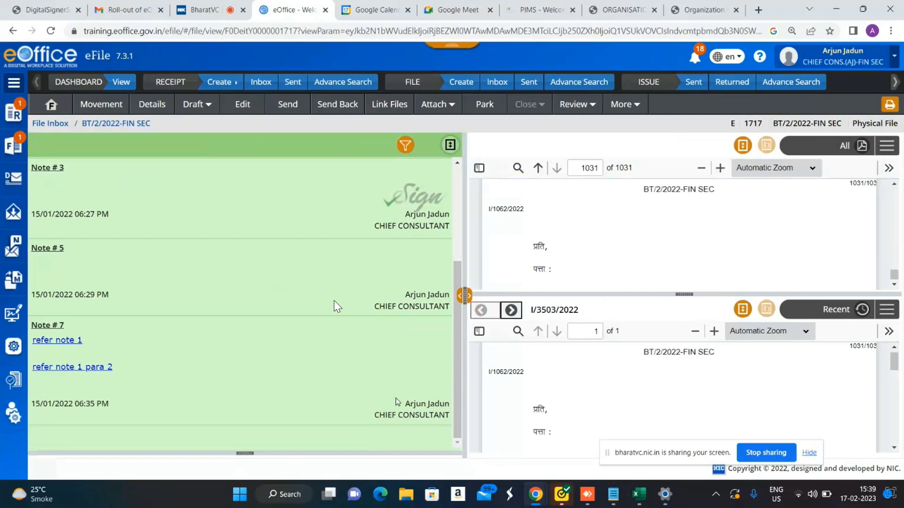
scroll(414, 298, up, 3)
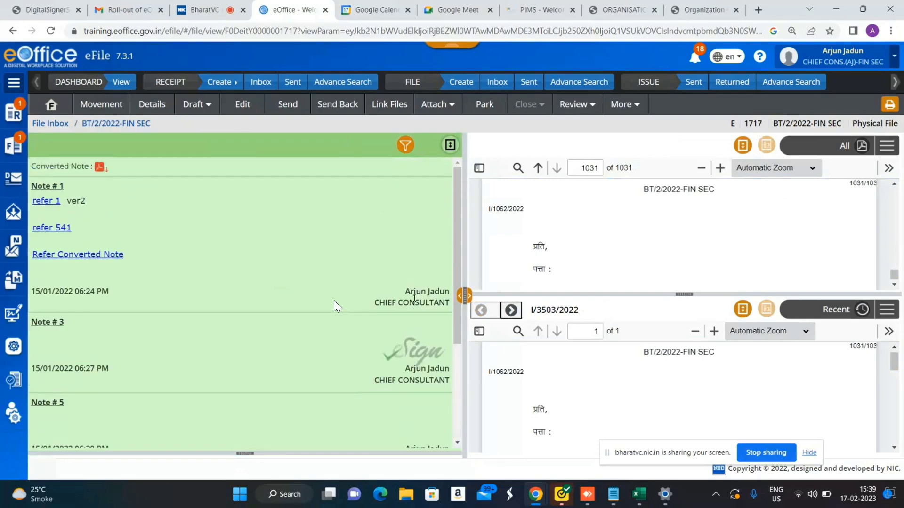
scroll(423, 201, down, 3)
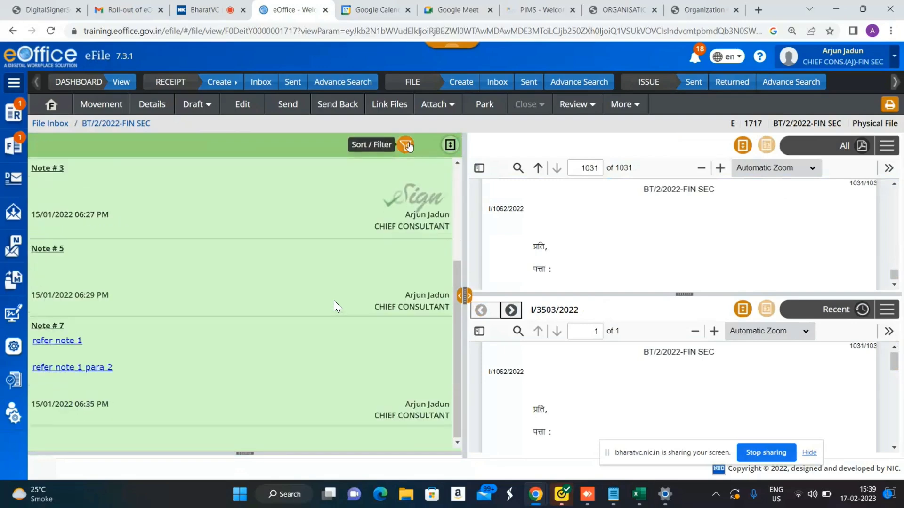
Set the notes' post filter to All, and browse the pages of the file's complete correspondence
click(407, 146)
click(405, 190)
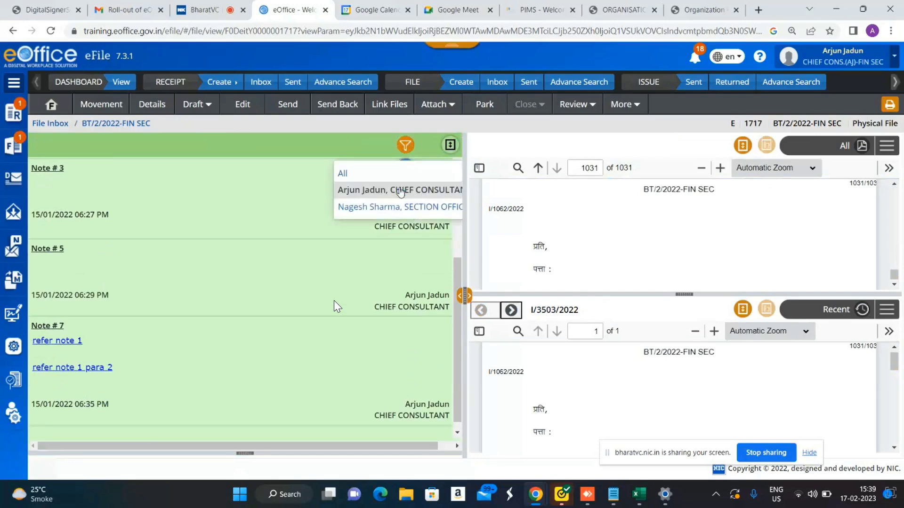
click(359, 174)
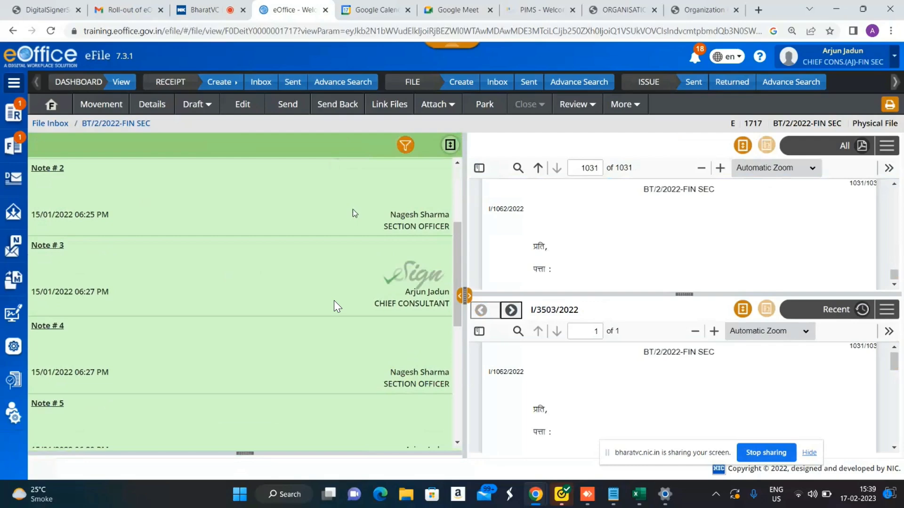
scroll(654, 218, down, 5)
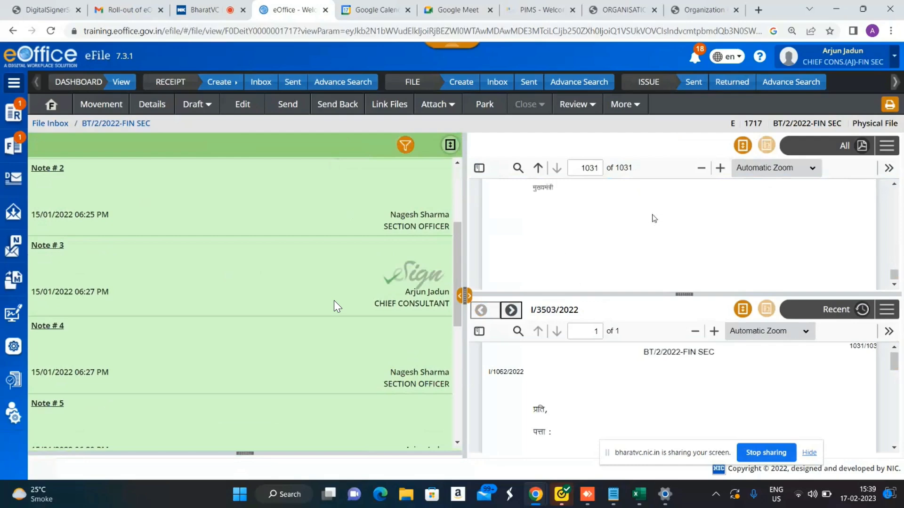
scroll(654, 218, up, 10)
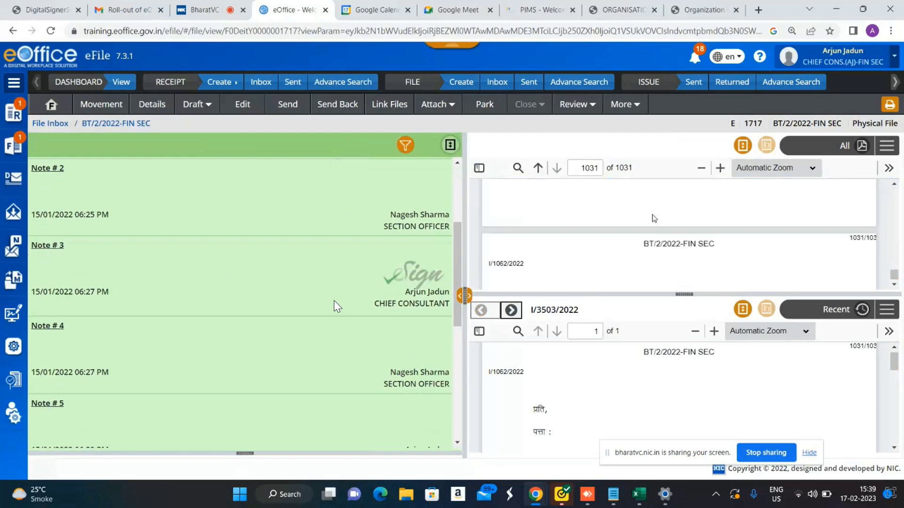
scroll(654, 218, down, 3)
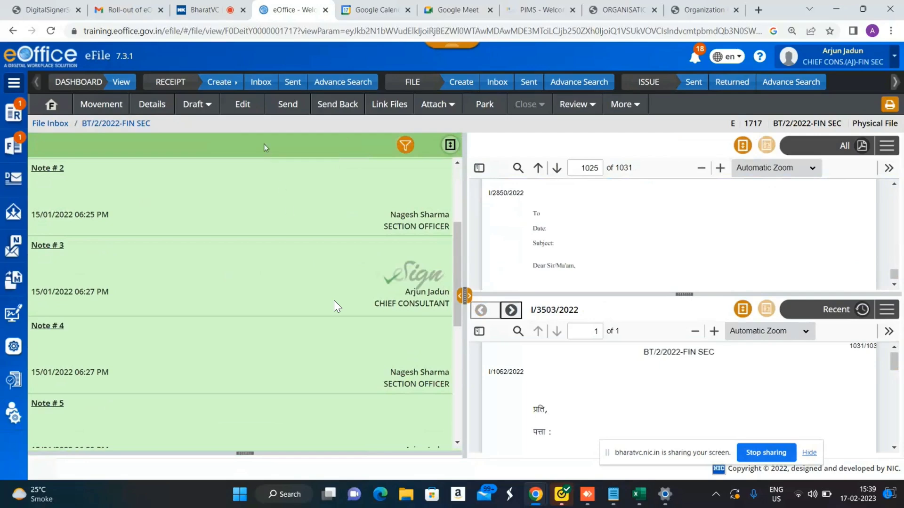
Start a new draft in the file BT/2/2022-FIN SEC
click(203, 106)
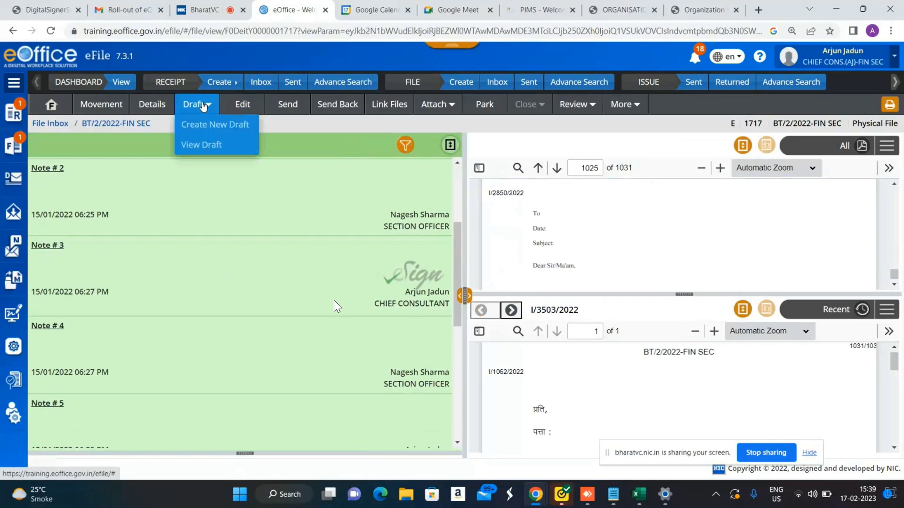
click(215, 124)
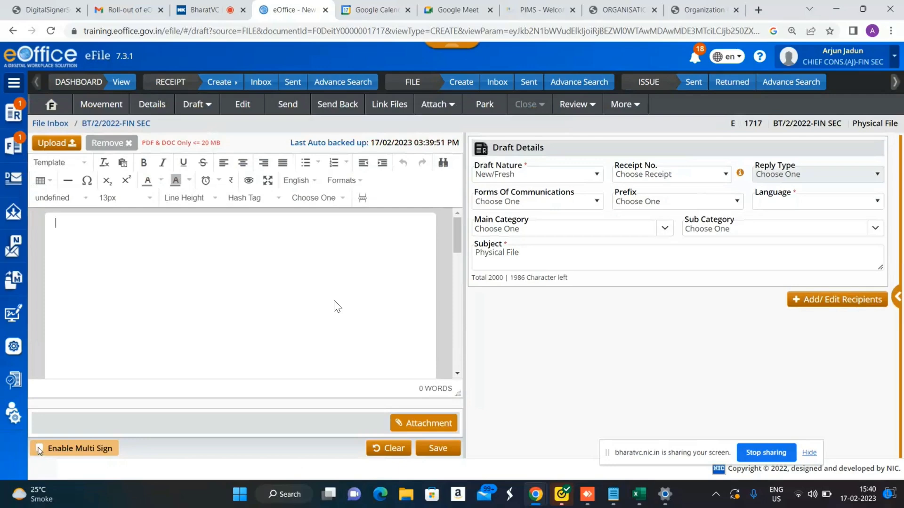
click(39, 449)
click(141, 295)
click(40, 448)
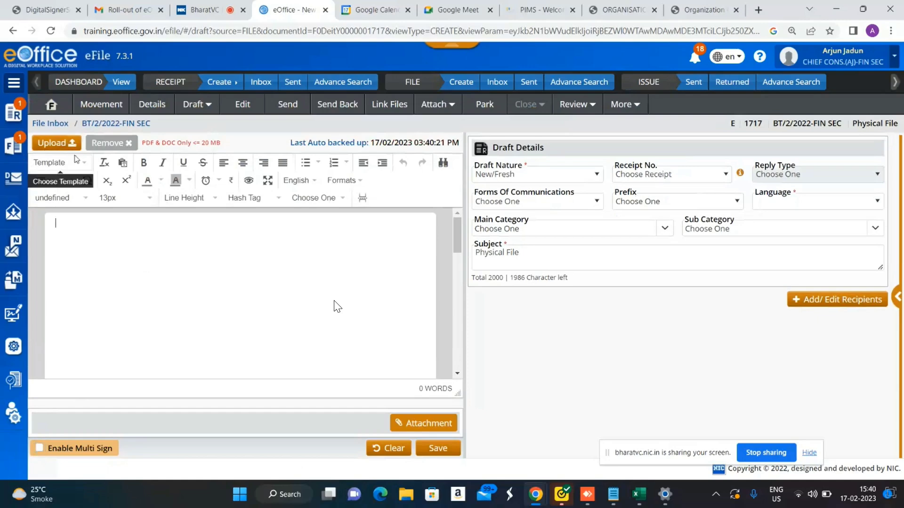
View the available draft templates, and set the draft's language to English
click(70, 166)
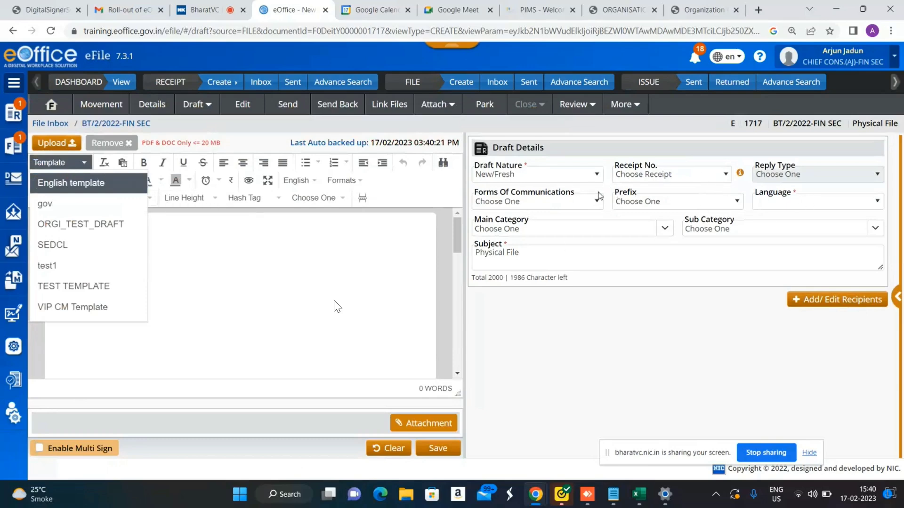
click(779, 199)
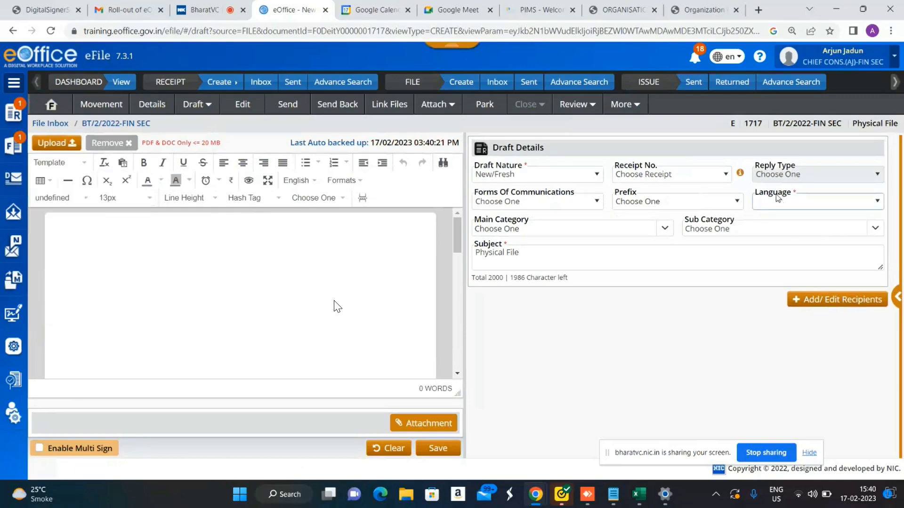
click(790, 207)
key(e)
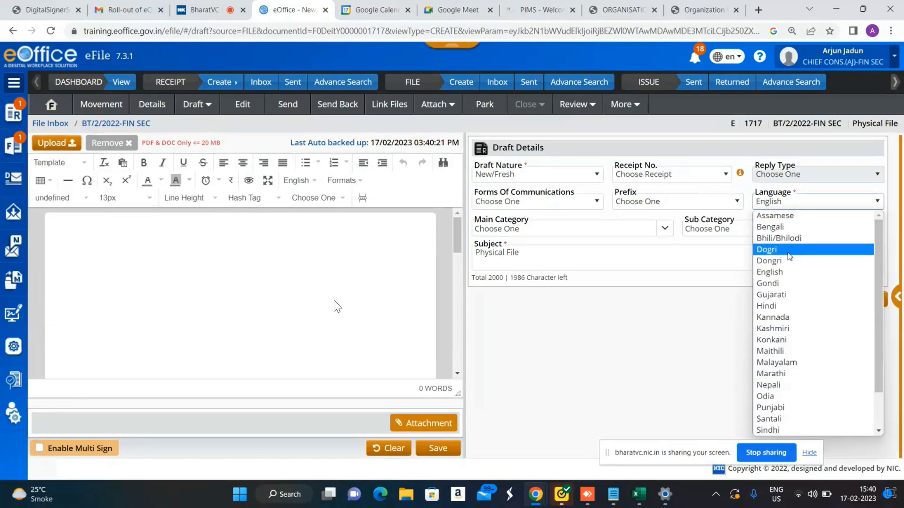
click(791, 271)
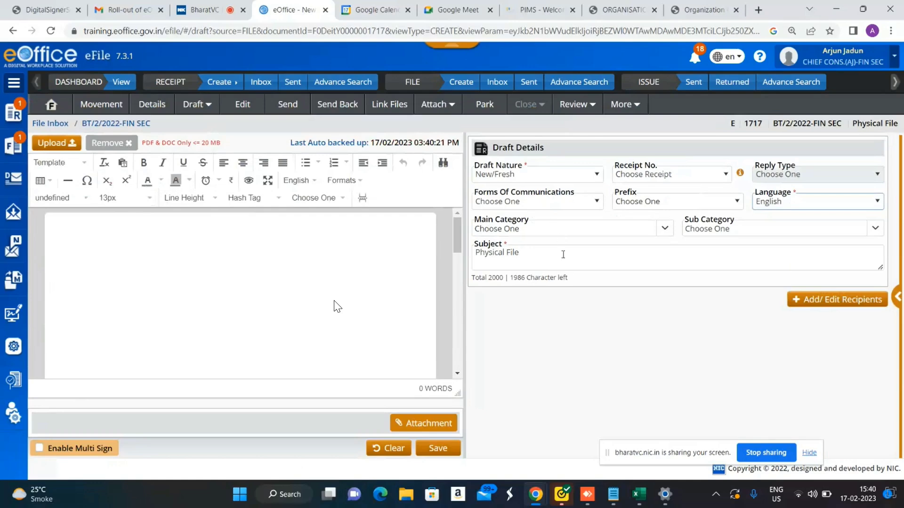
click(326, 289)
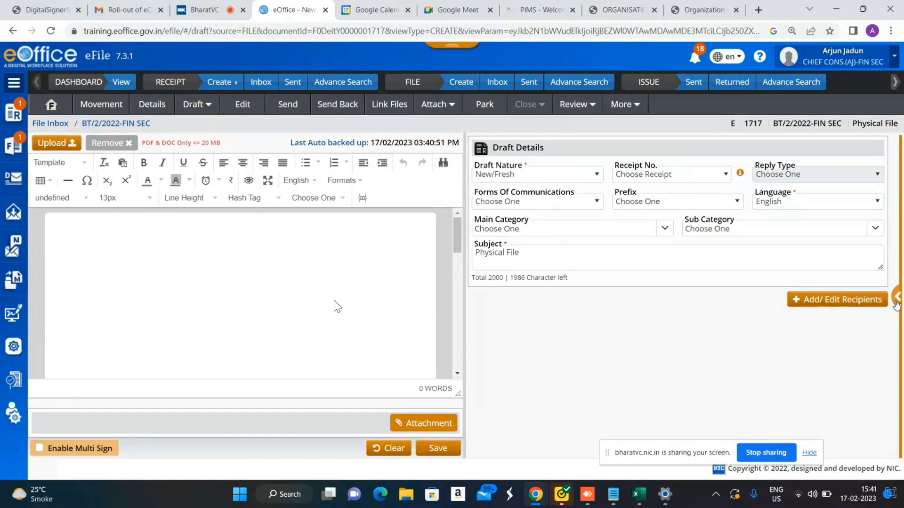
Expand the file's document area beside the draft and display the previous notes in it
click(897, 297)
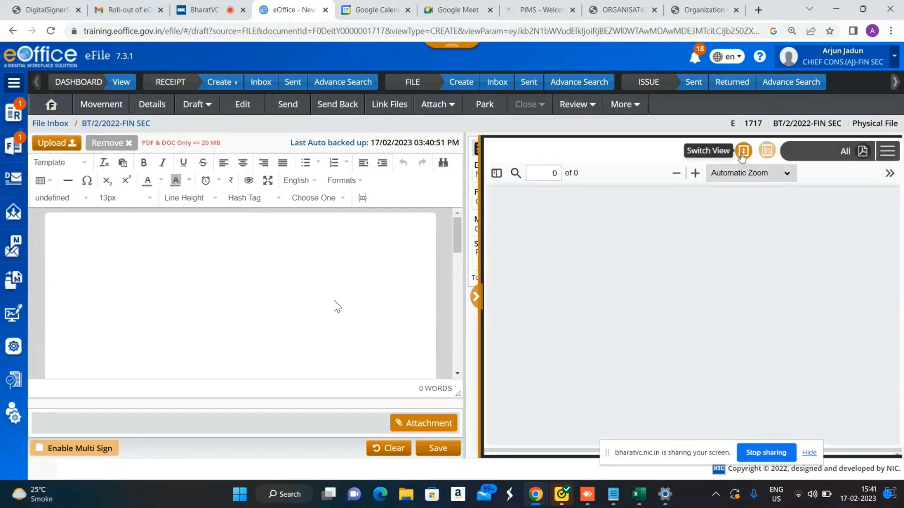
click(809, 163)
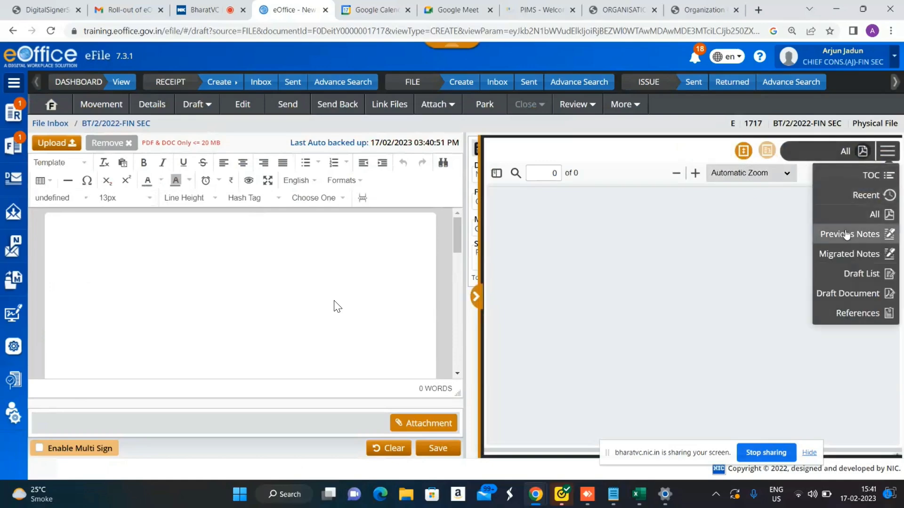
click(847, 235)
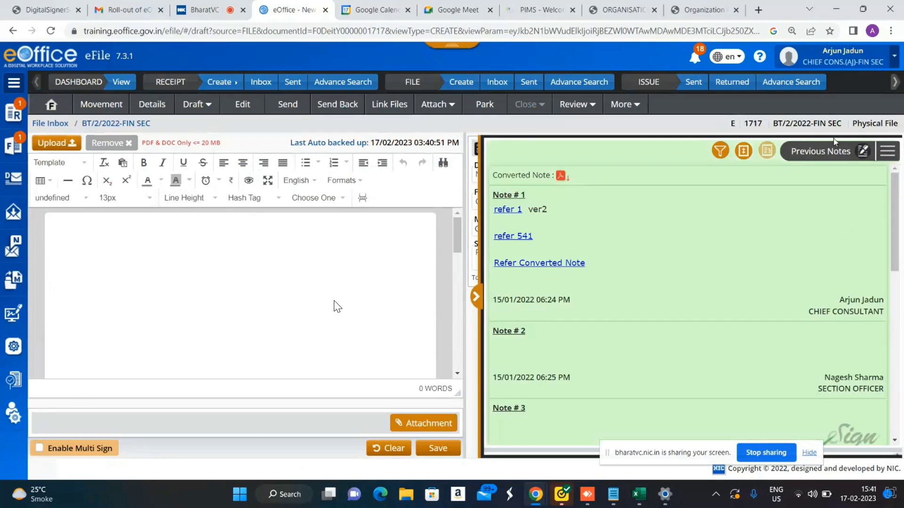
Display the file's table of contents (TOC) beside the draft, and open correspondence I/2850/2022 from it
click(847, 155)
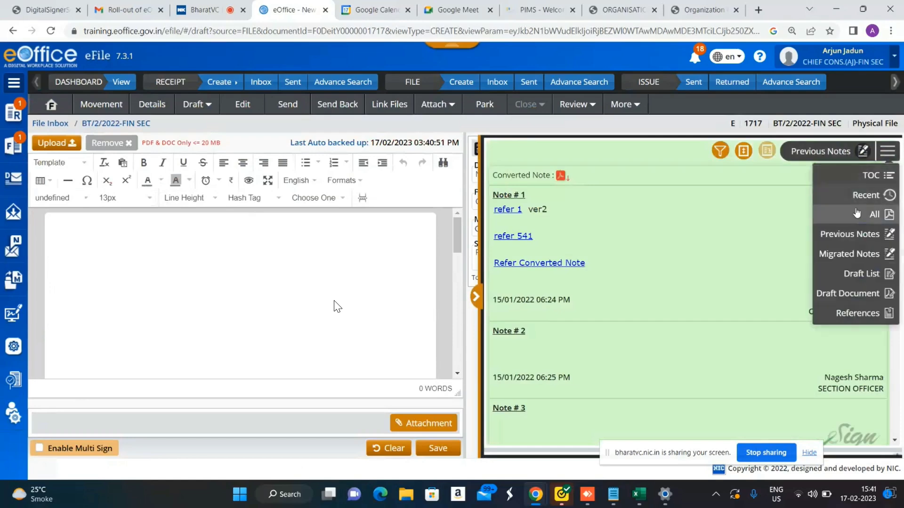
click(851, 177)
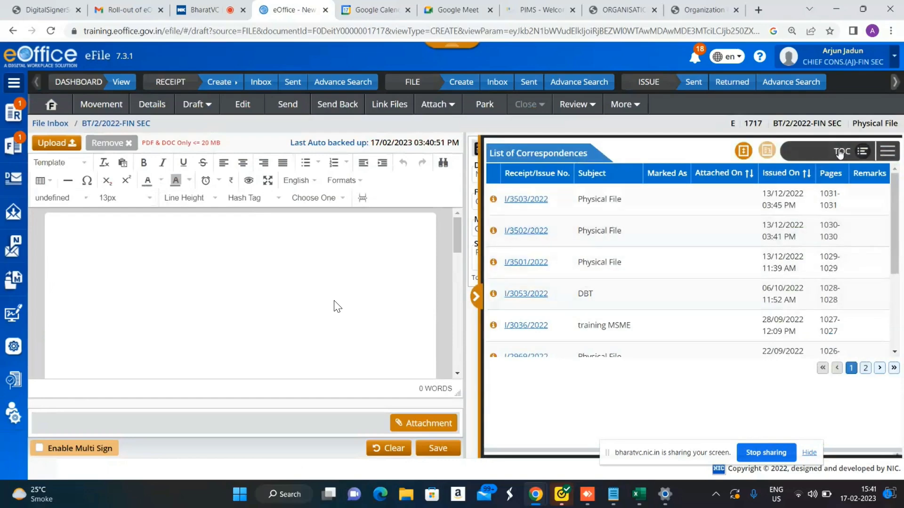
click(841, 152)
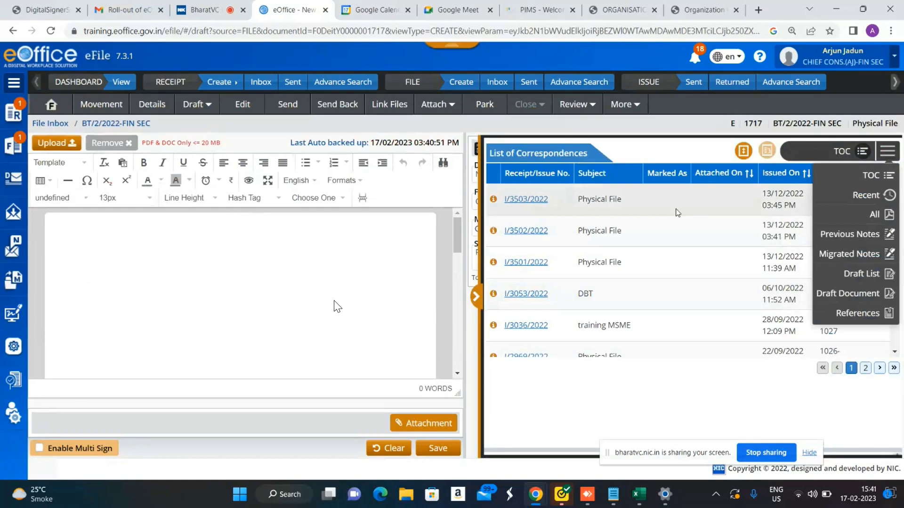
scroll(612, 245, down, 1)
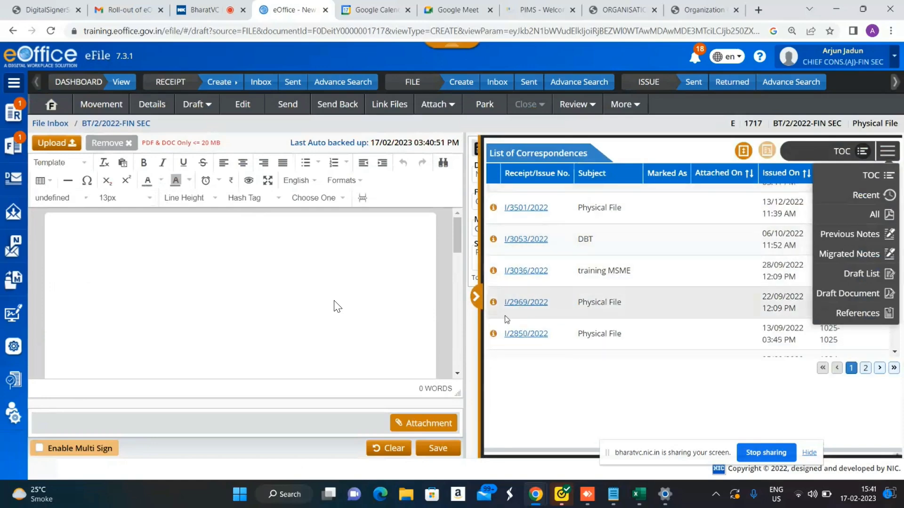
click(524, 334)
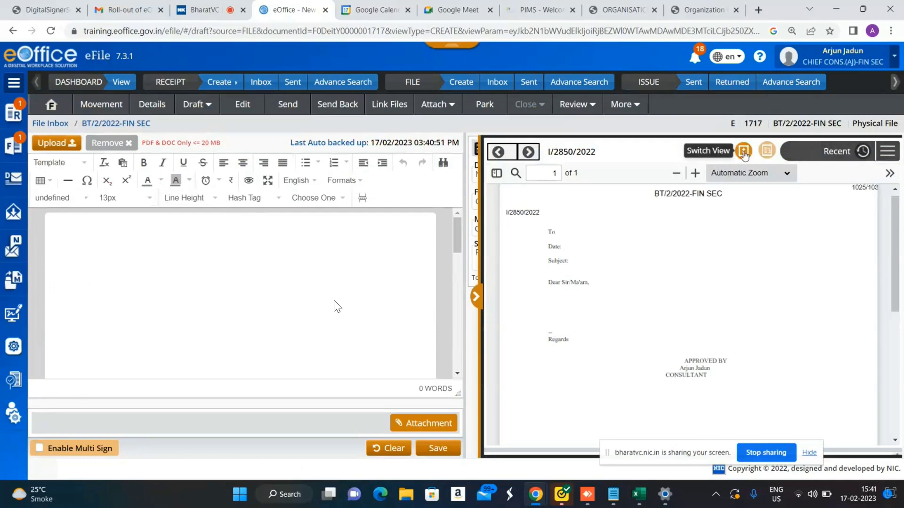
Split the document area to show a second correspondence view, and expand the recent correspondence I/3503/2022 to full height
click(743, 152)
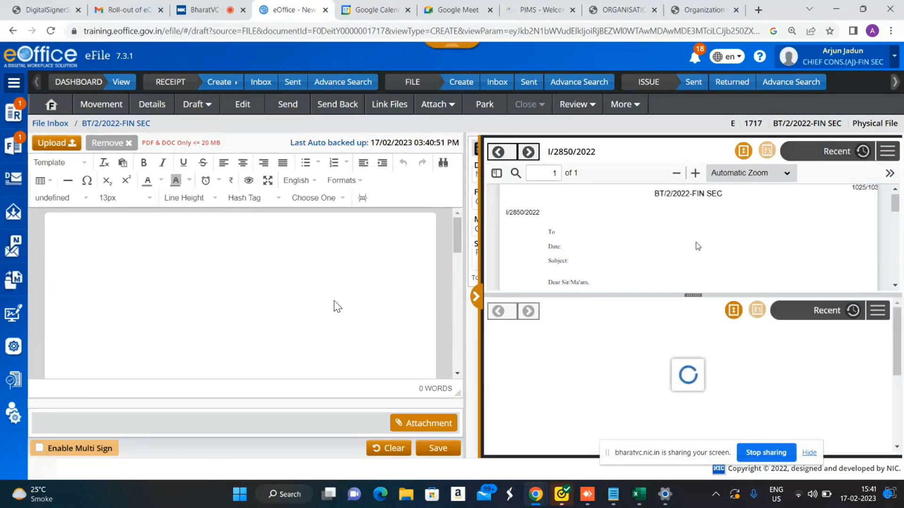
click(846, 319)
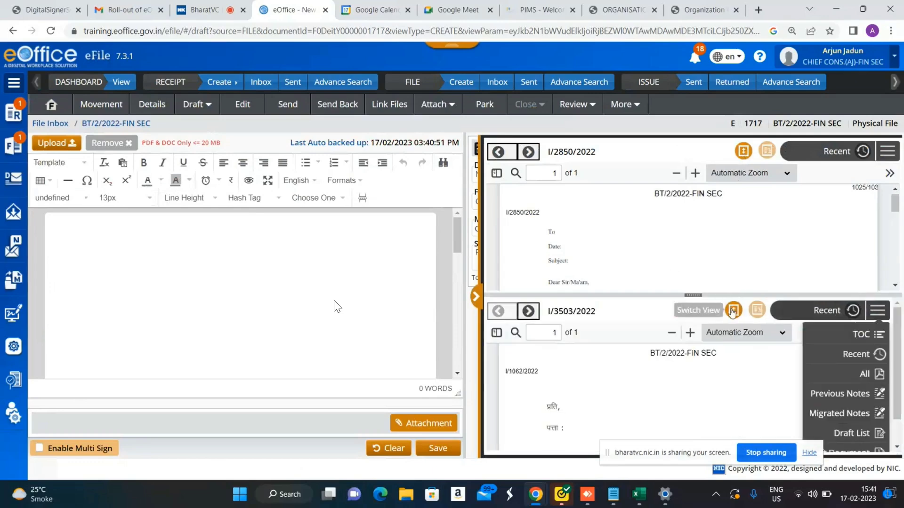
click(733, 312)
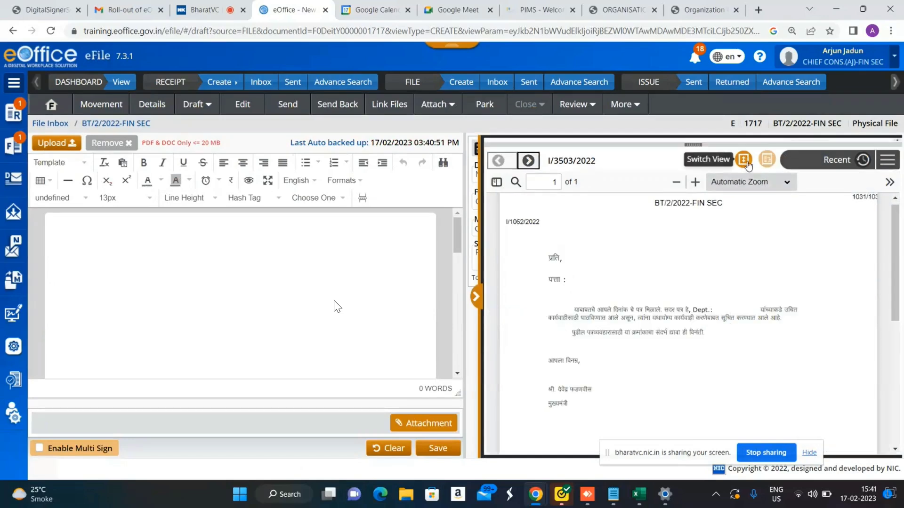
Restore the split document view, display the previous notes in the lower pane, and collapse the page header
click(745, 163)
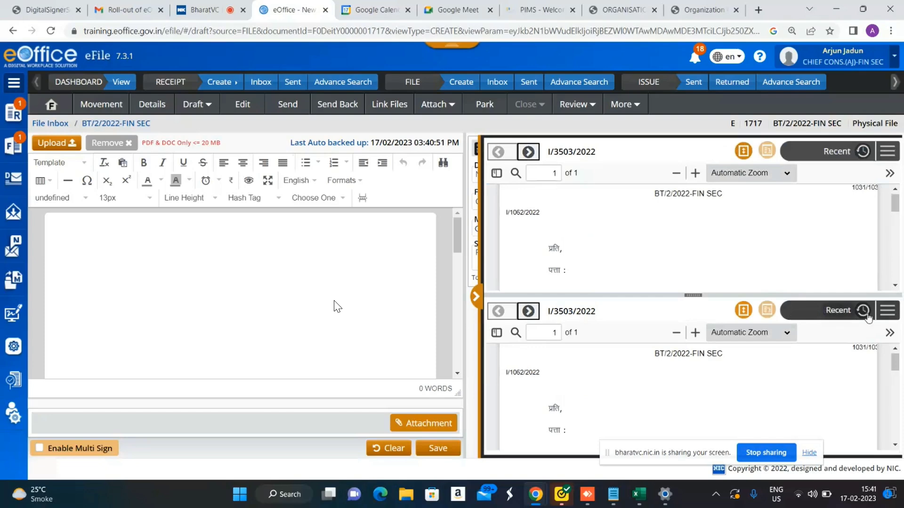
click(872, 315)
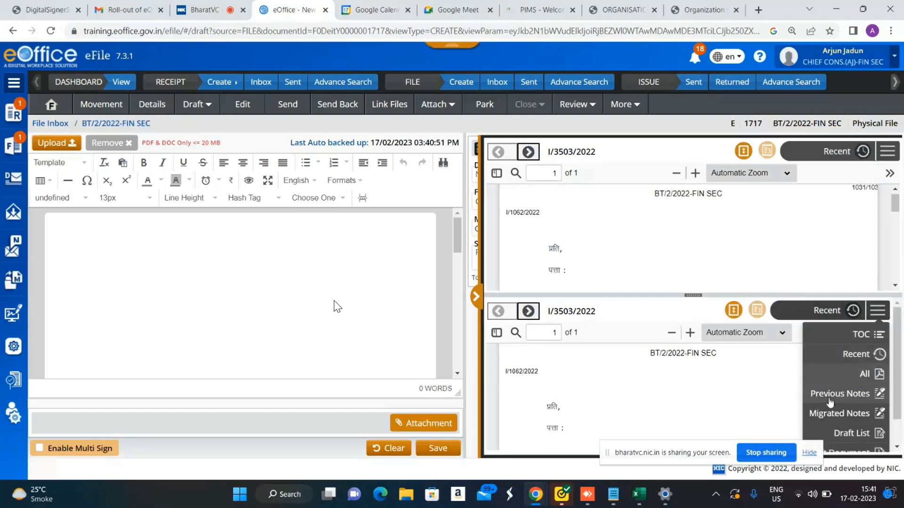
click(830, 398)
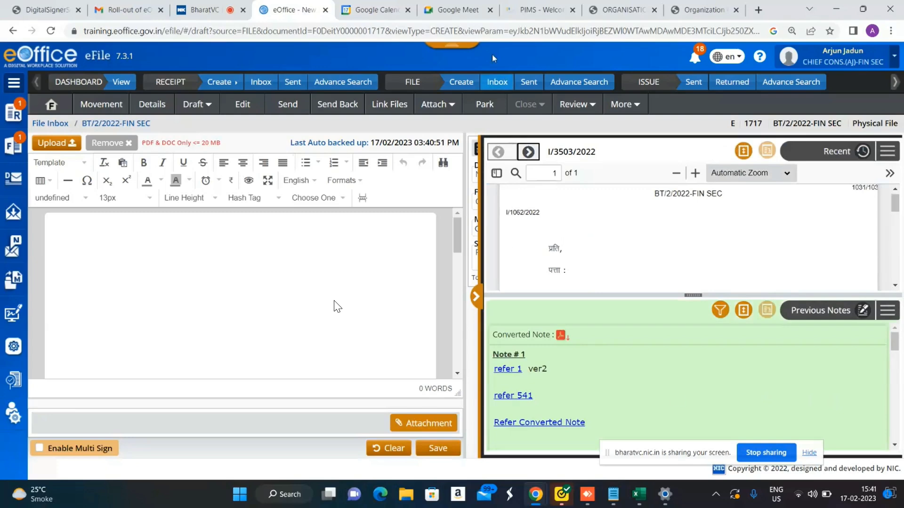
click(454, 46)
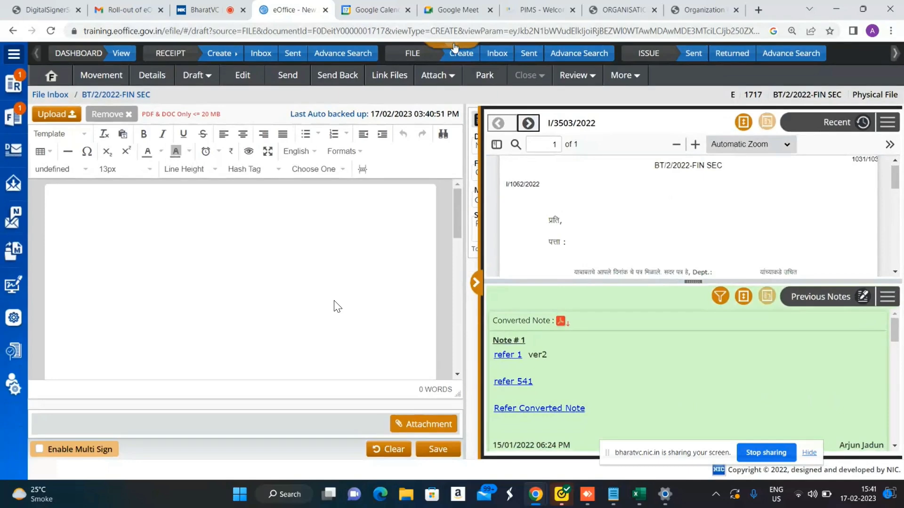
scroll(605, 349, down, 3)
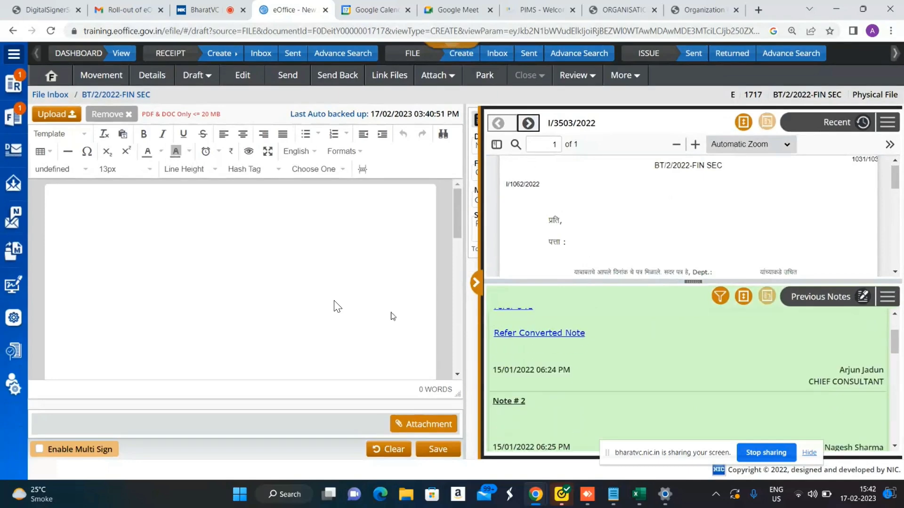
Apply the TEST TEMPLATE to the empty draft
click(274, 273)
click(52, 134)
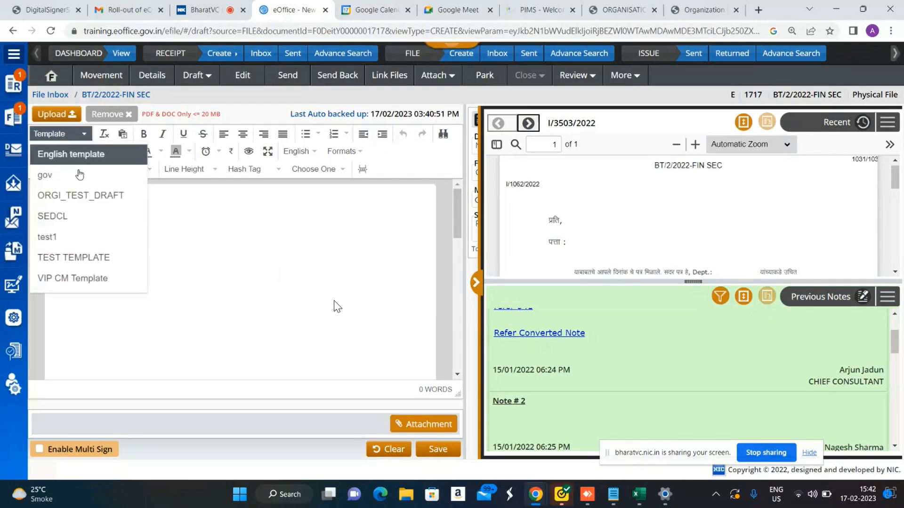
click(61, 254)
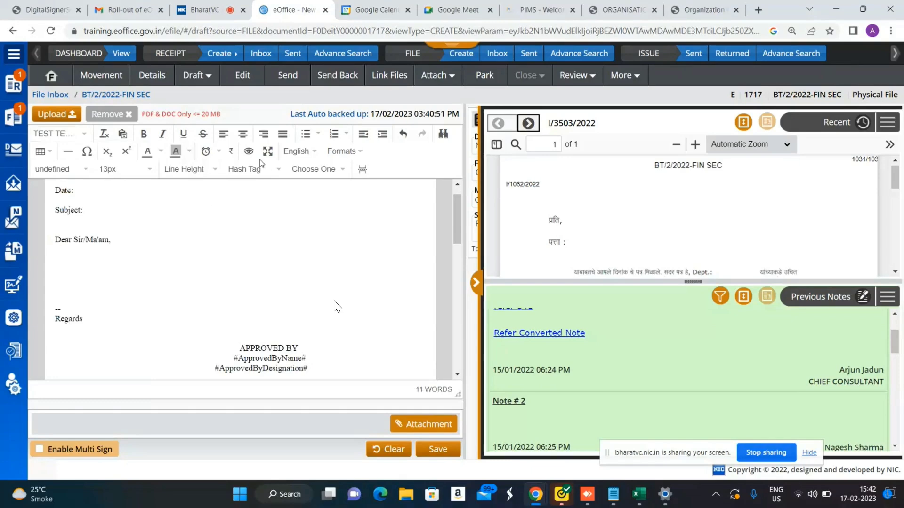
scroll(228, 248, up, 1)
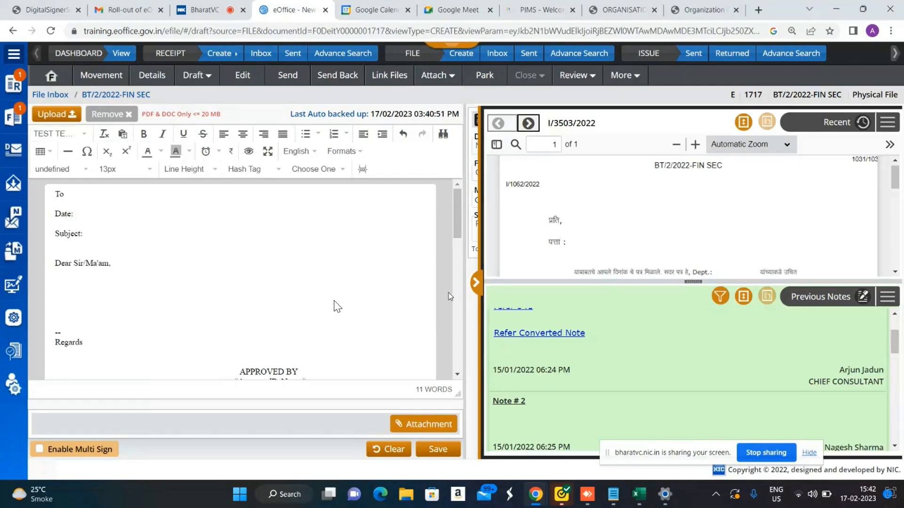
Collapse the document area to show the draft details, and review the draft nature, receipt number, form of communication and language choices
click(475, 291)
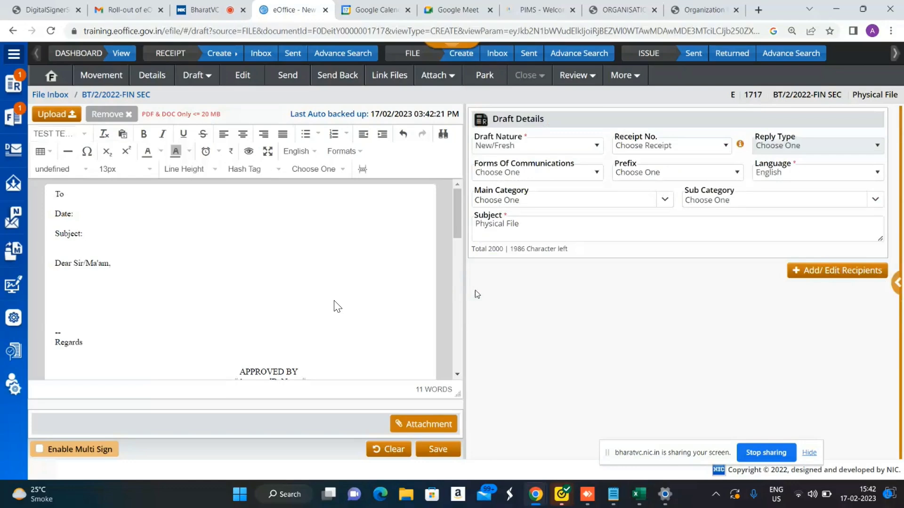
click(515, 150)
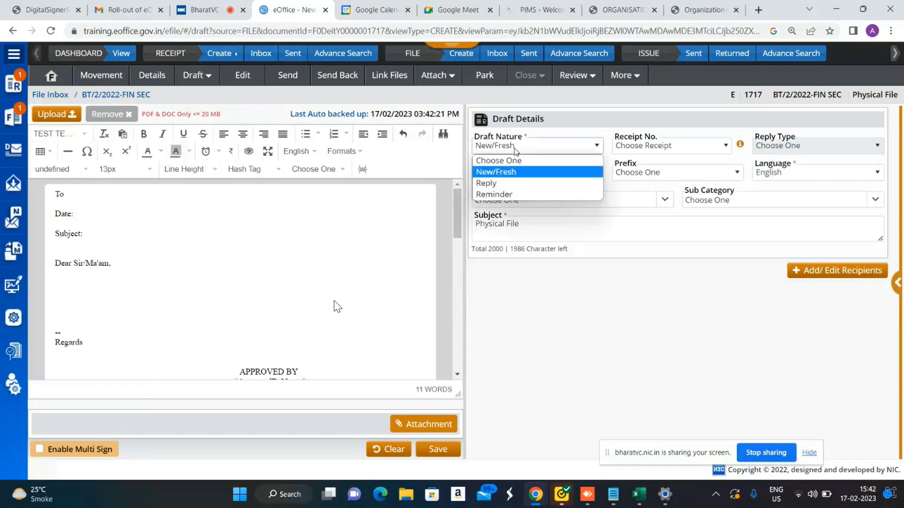
click(515, 150)
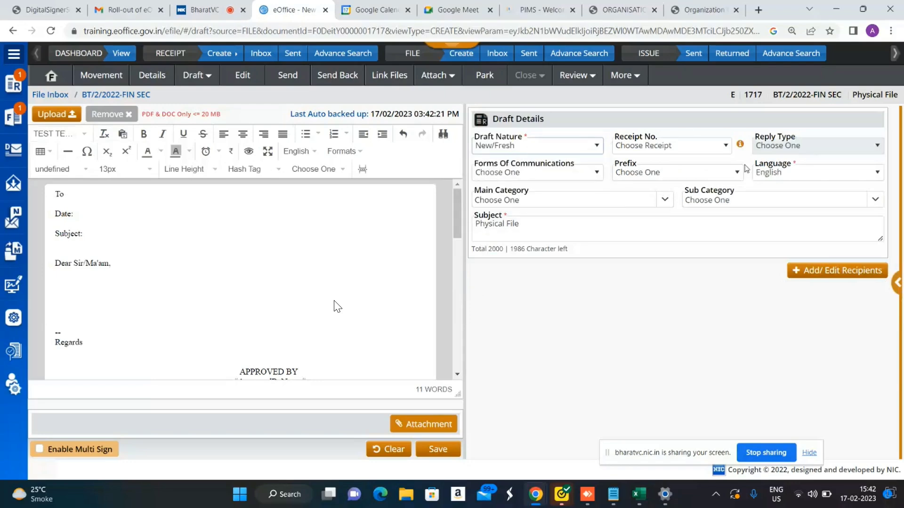
click(680, 151)
click(680, 151)
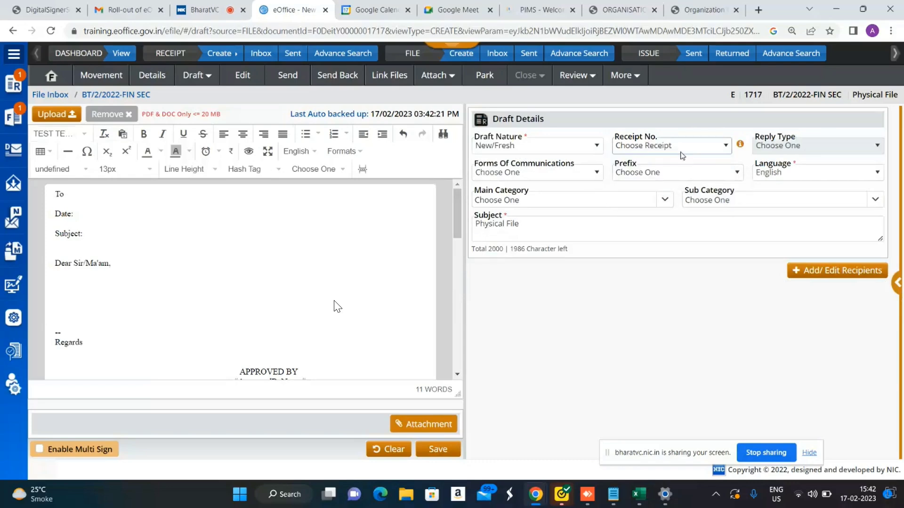
click(557, 178)
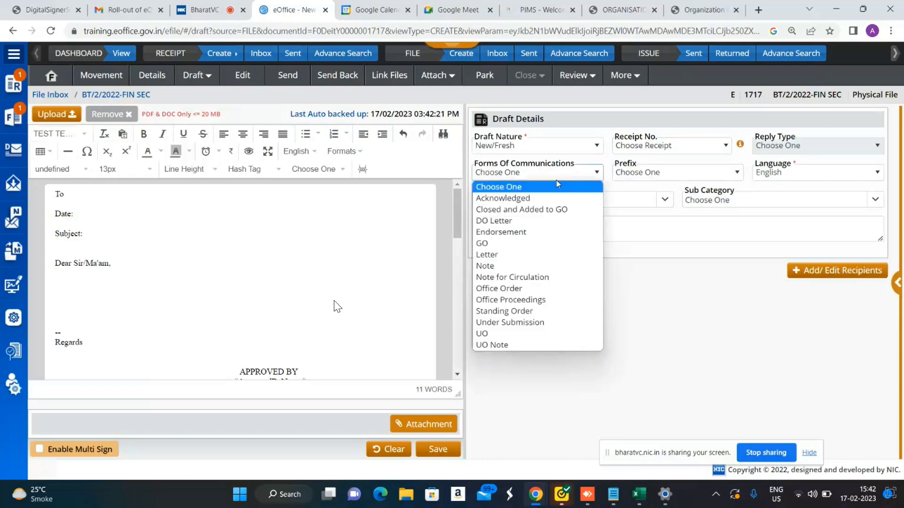
click(556, 180)
click(762, 174)
click(763, 174)
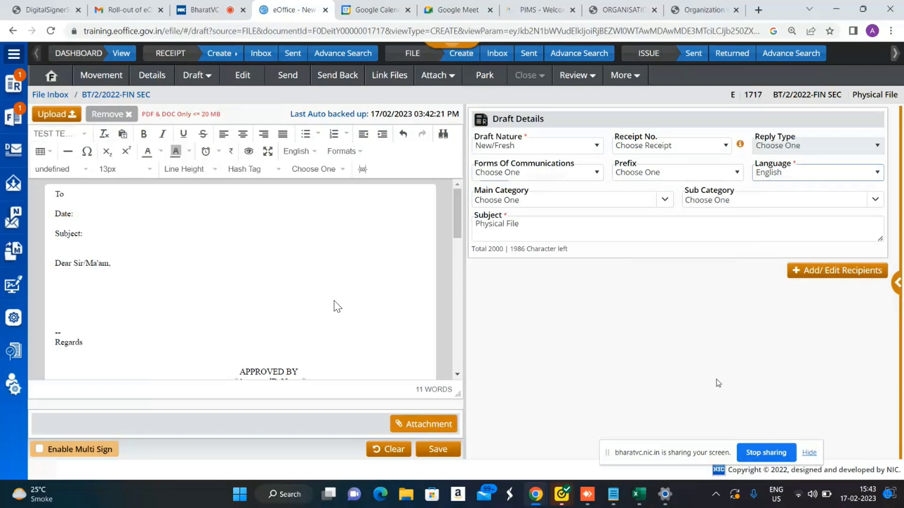
Search the Intra eOffice contacts by first name and add the first matching project manager as an internal recipient of the draft
click(827, 275)
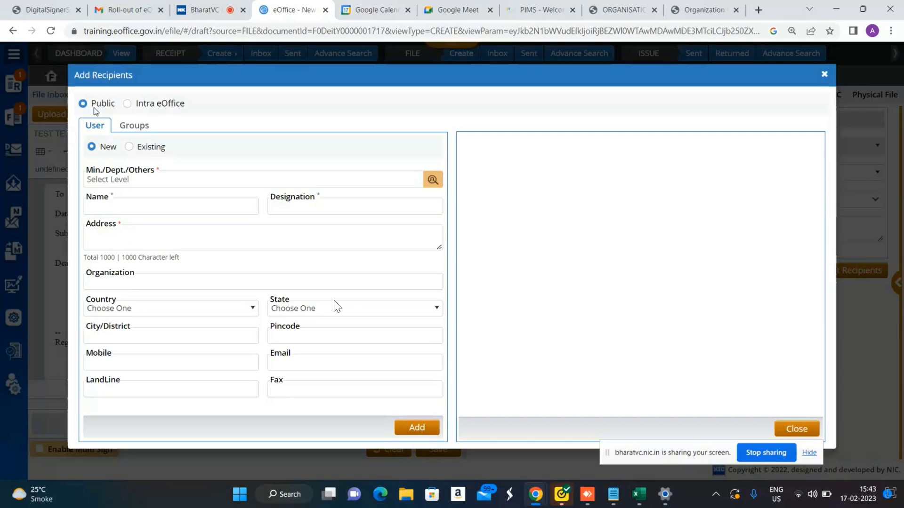
click(128, 104)
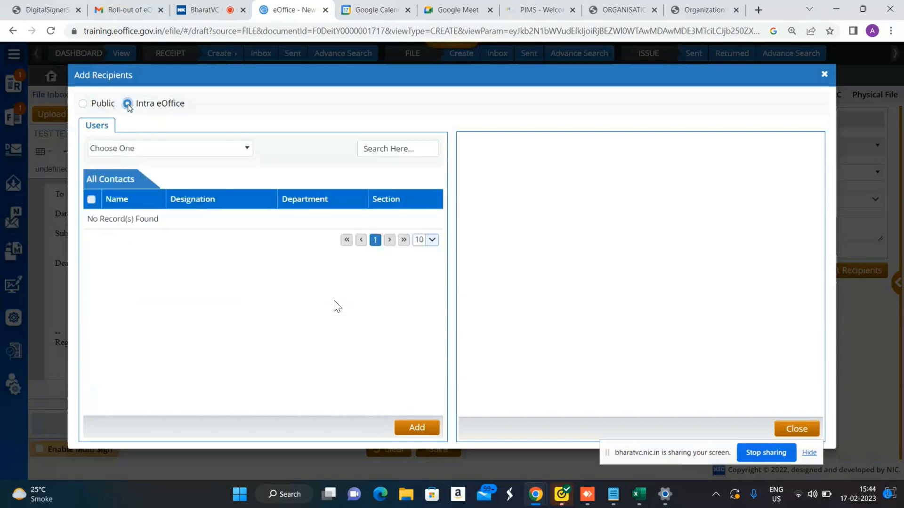
click(387, 151)
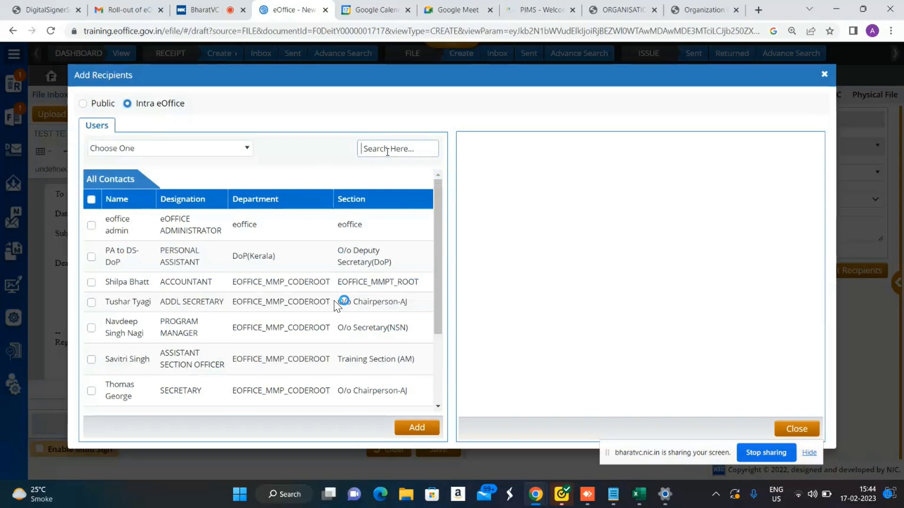
text(robin)
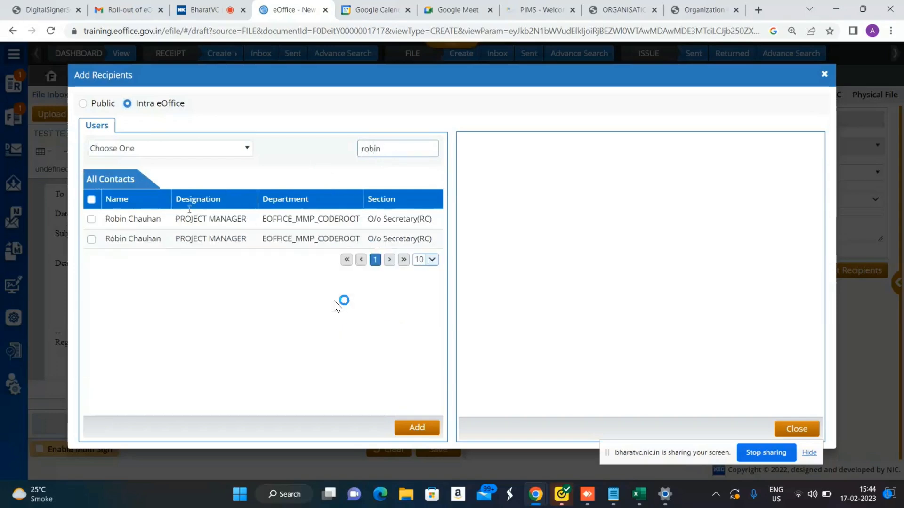
click(91, 220)
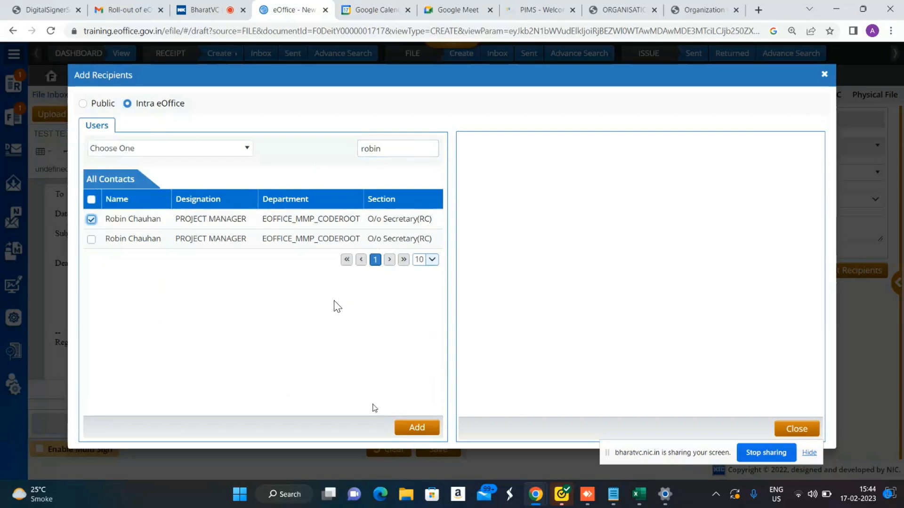
click(411, 428)
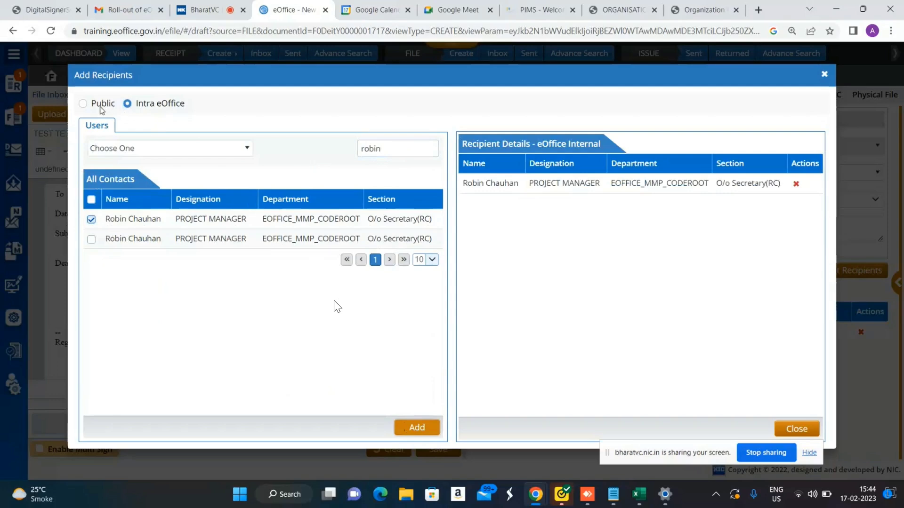
Switch to public recipients and examine the department, name and address fields for a new user
click(83, 104)
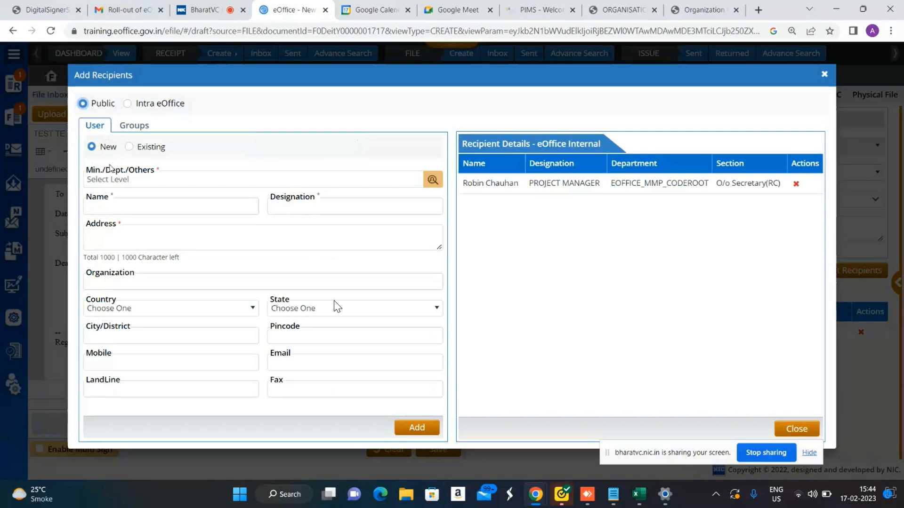
click(112, 180)
click(129, 203)
click(133, 236)
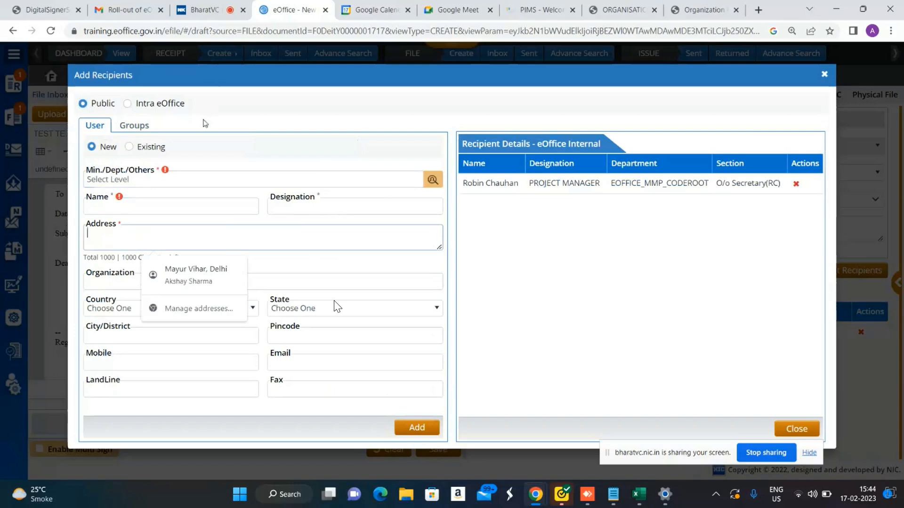
click(203, 146)
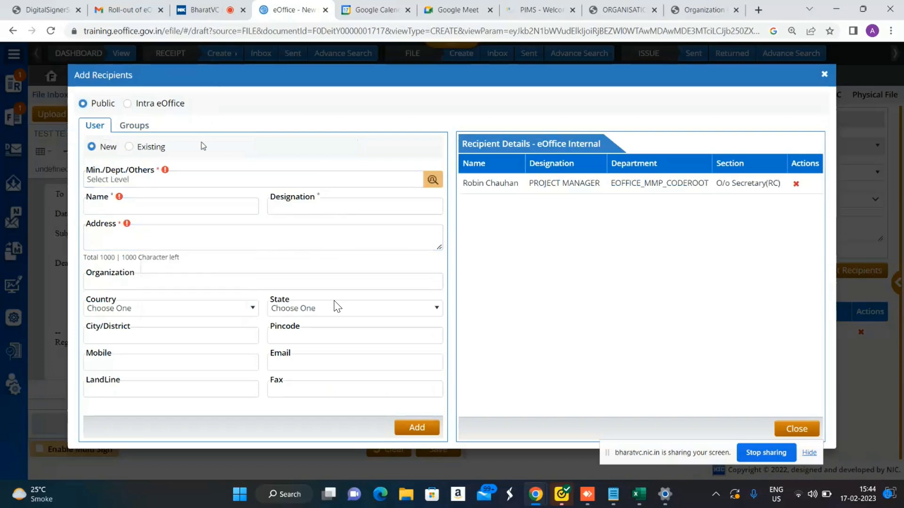
Add the existing public contact TEST as a recipient and finish adding recipients
click(129, 147)
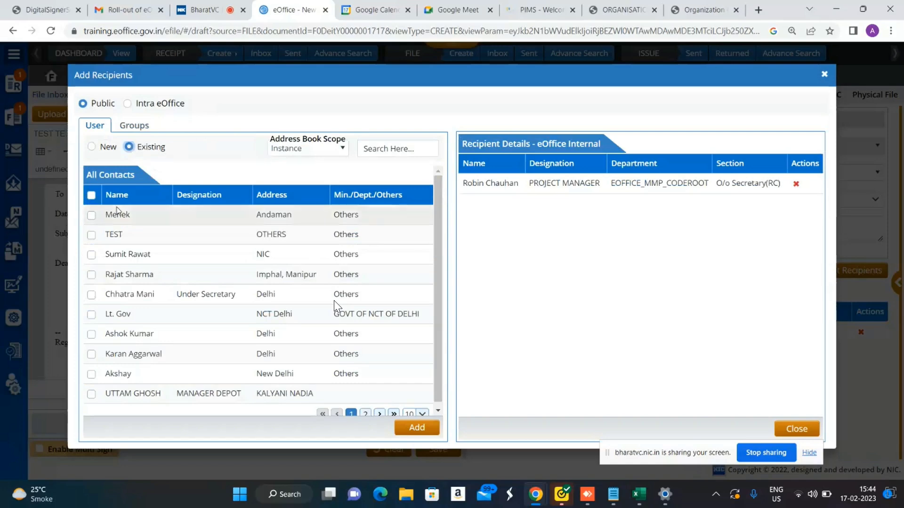
click(91, 235)
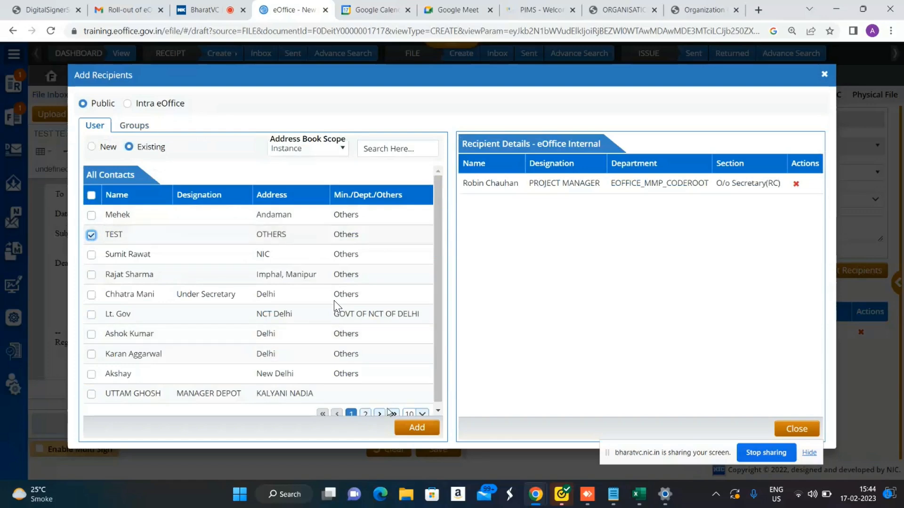
click(413, 426)
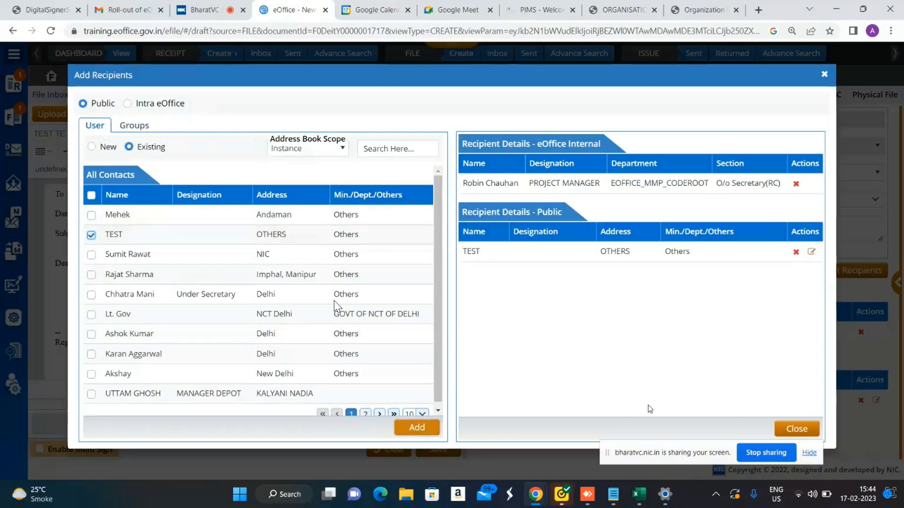
click(794, 428)
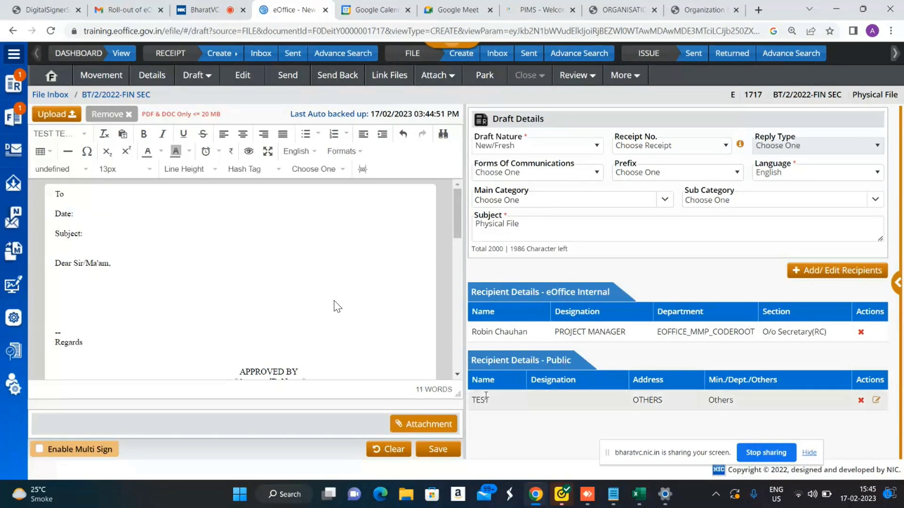
Save the draft, and approve it with the approval confirmed
click(444, 450)
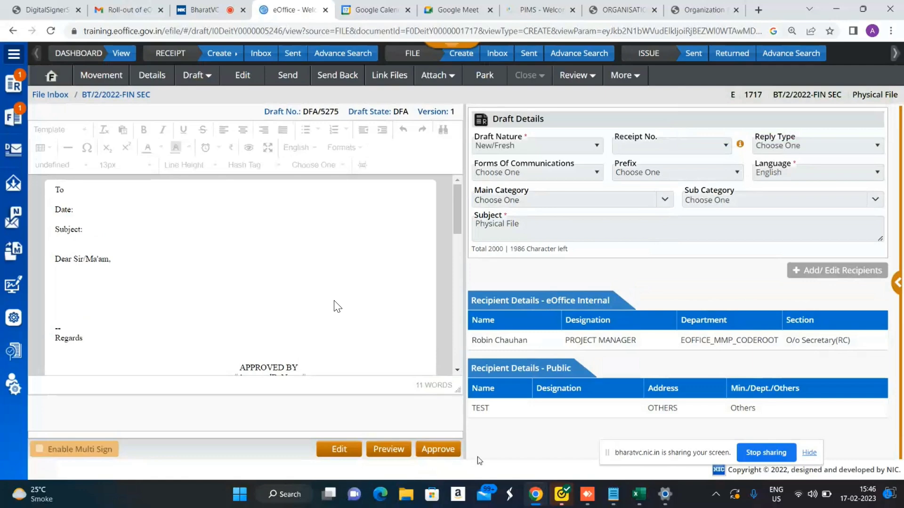
click(448, 448)
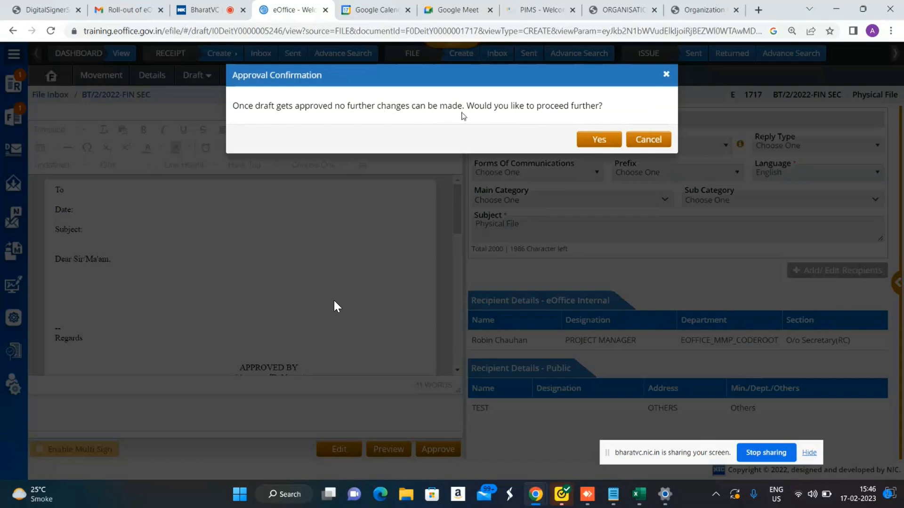
click(595, 139)
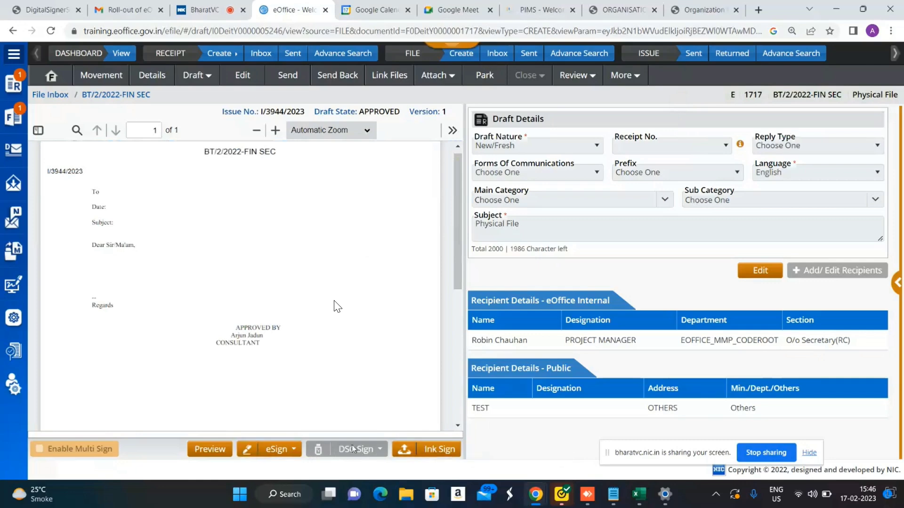
Ink-sign the approved draft by uploading document (9).pdf from the Downloads folder as its signed copy
click(440, 450)
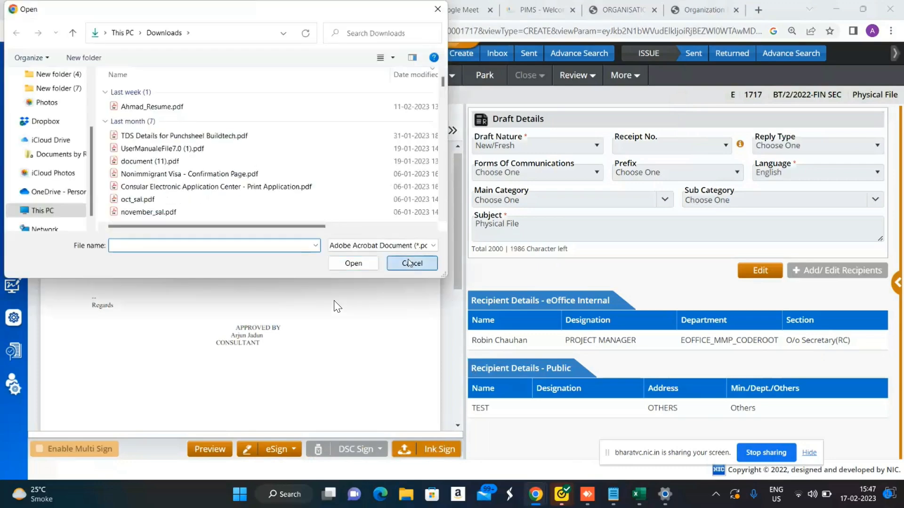
click(410, 263)
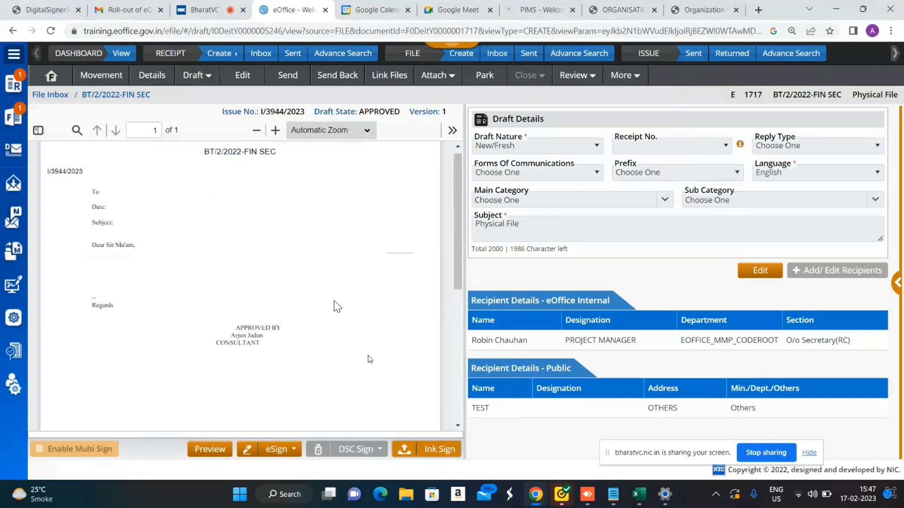
click(443, 453)
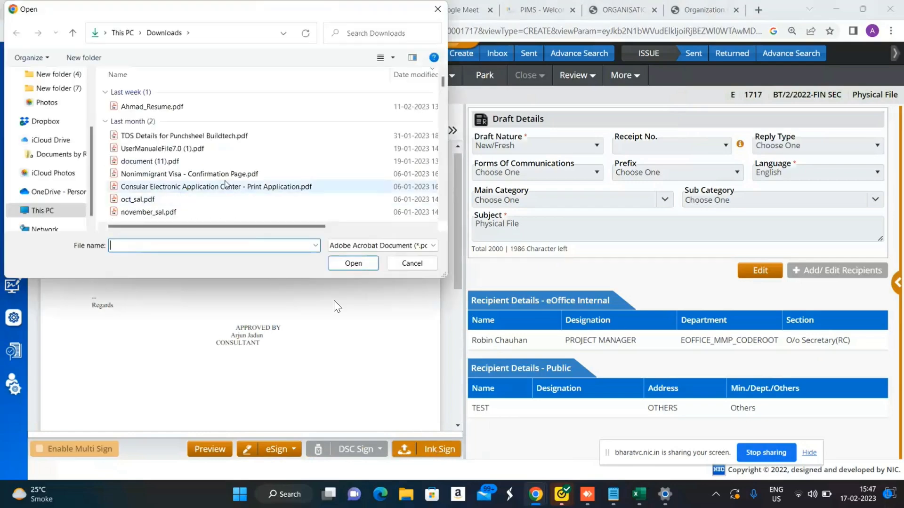
scroll(226, 184, down, 5)
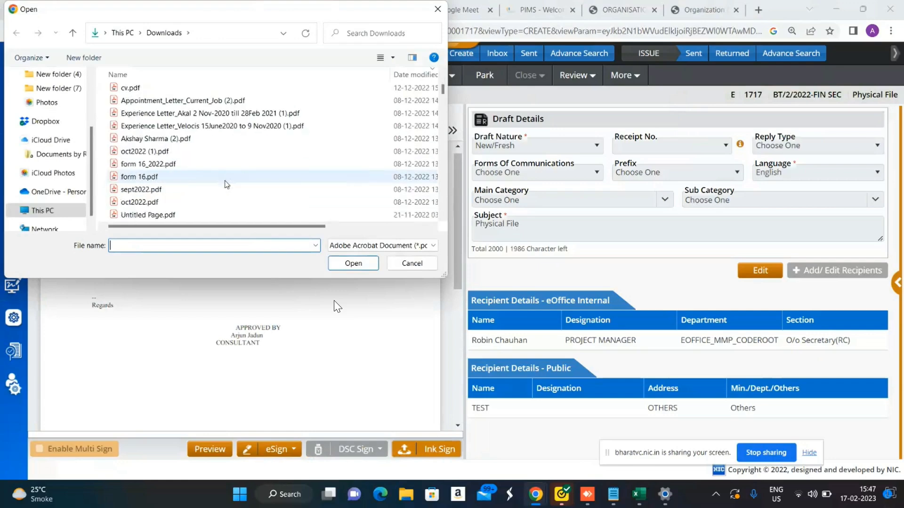
scroll(227, 185, down, 4)
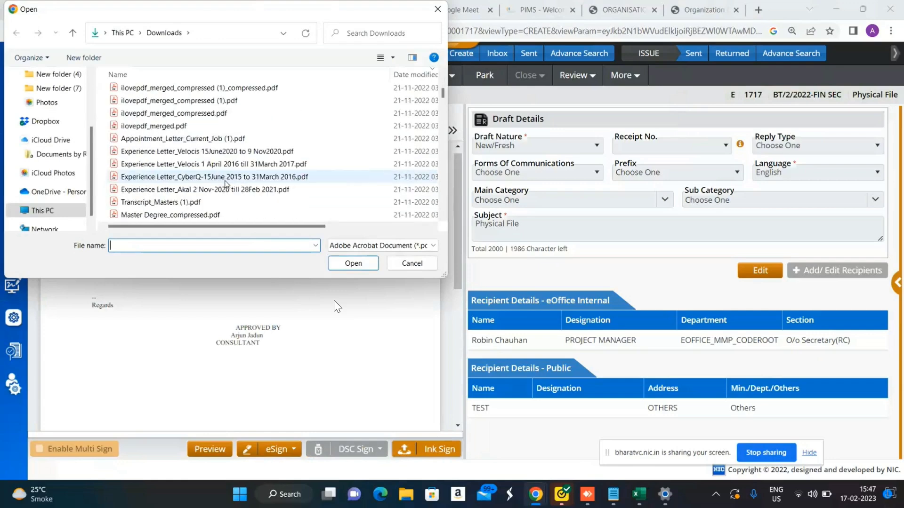
scroll(227, 184, down, 4)
scroll(226, 184, down, 5)
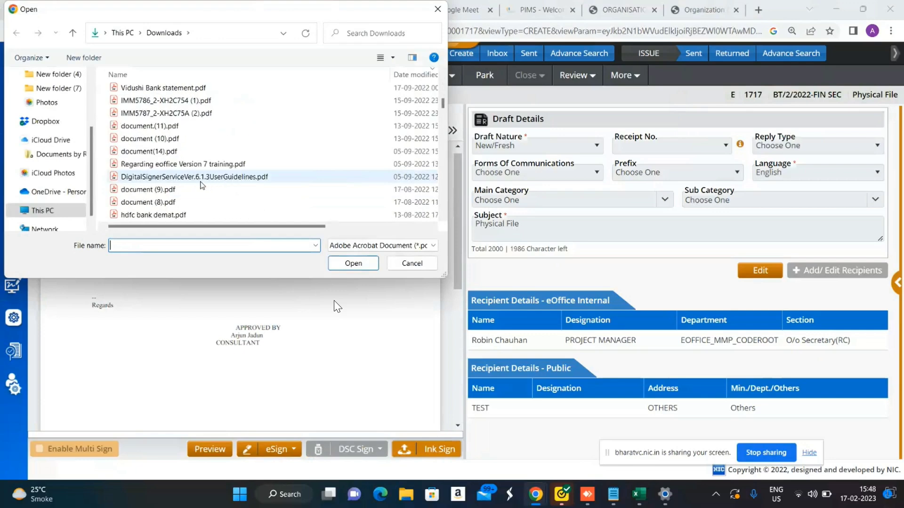
double_click(182, 188)
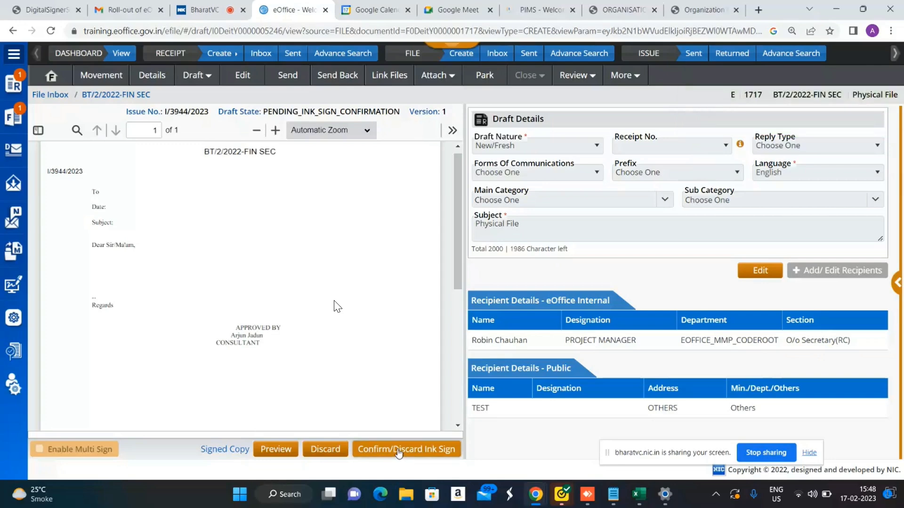
Compare the approved copy with the uploaded signed copy and confirm the ink sign
click(397, 449)
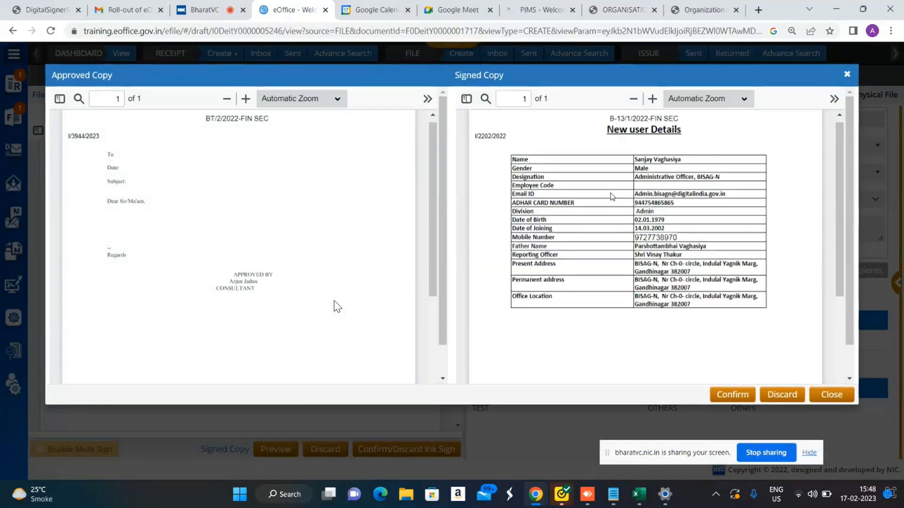
scroll(632, 281, down, 3)
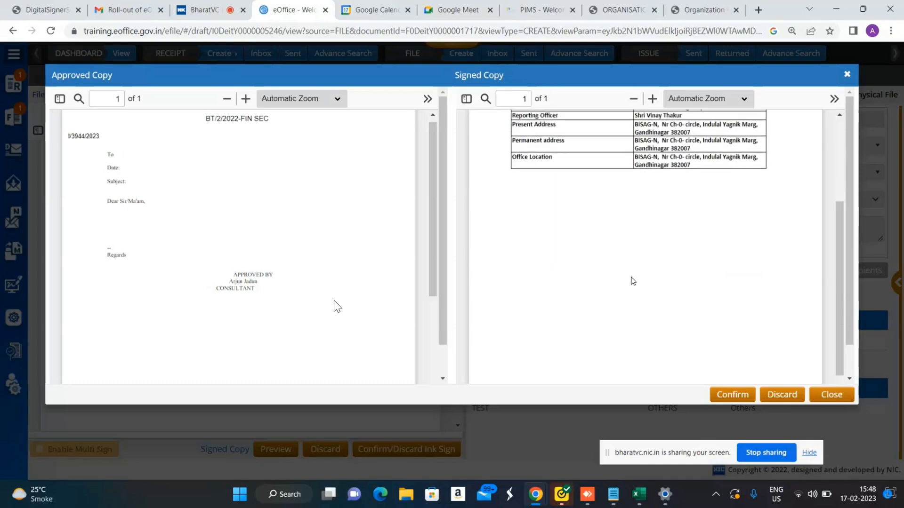
scroll(632, 280, up, 4)
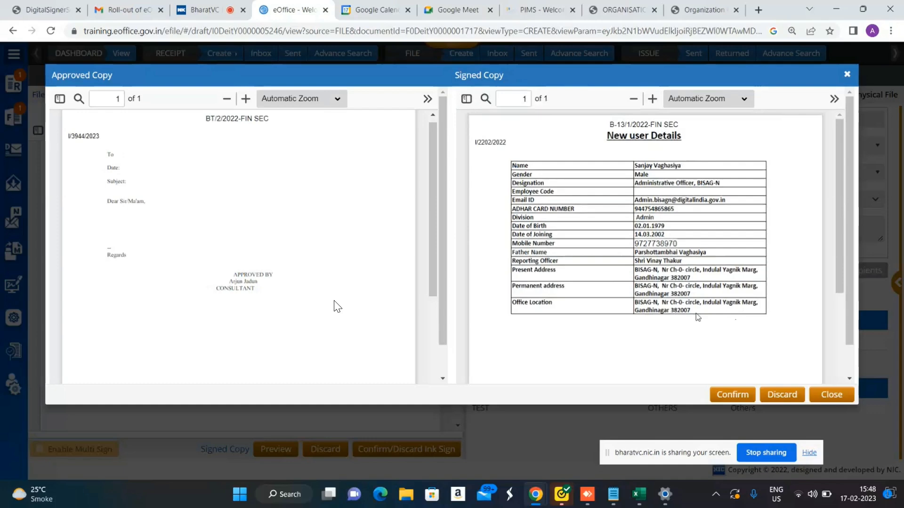
click(733, 395)
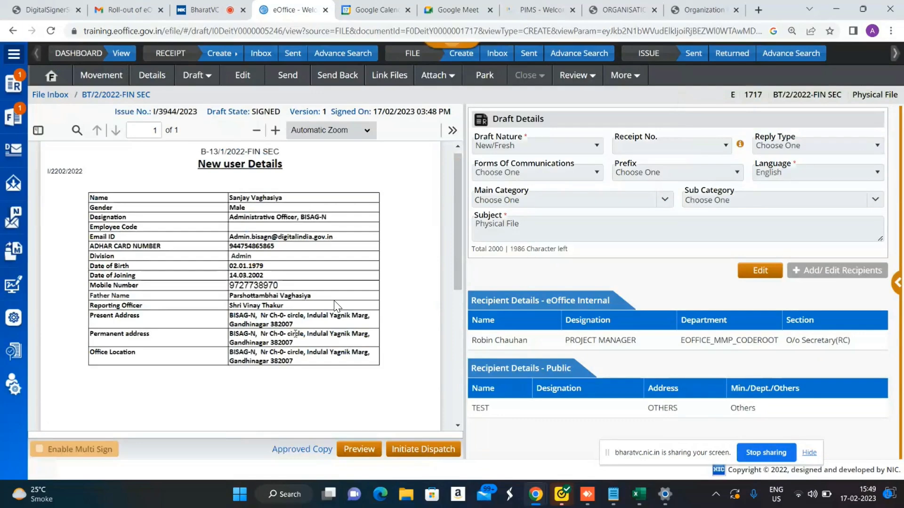
Initiate dispatch and add email details for the internal recipient with subject "test" and message "PFA"
click(421, 449)
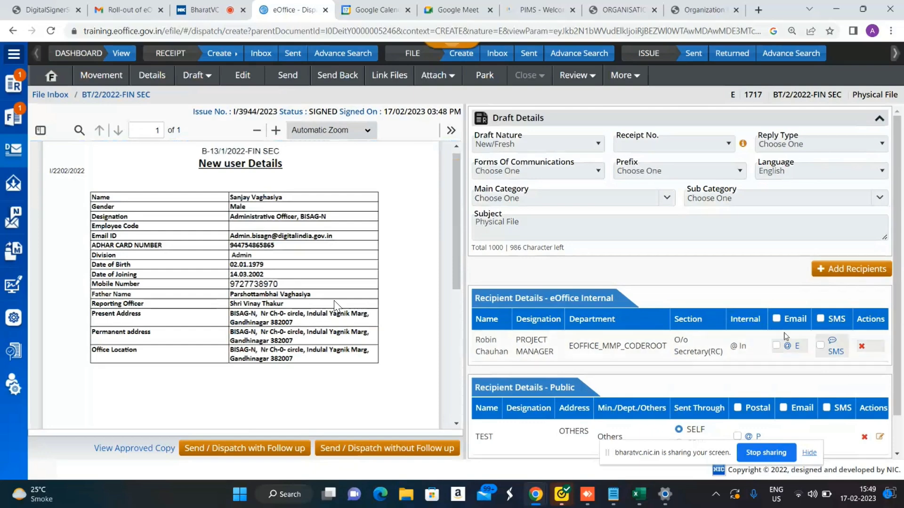
click(793, 347)
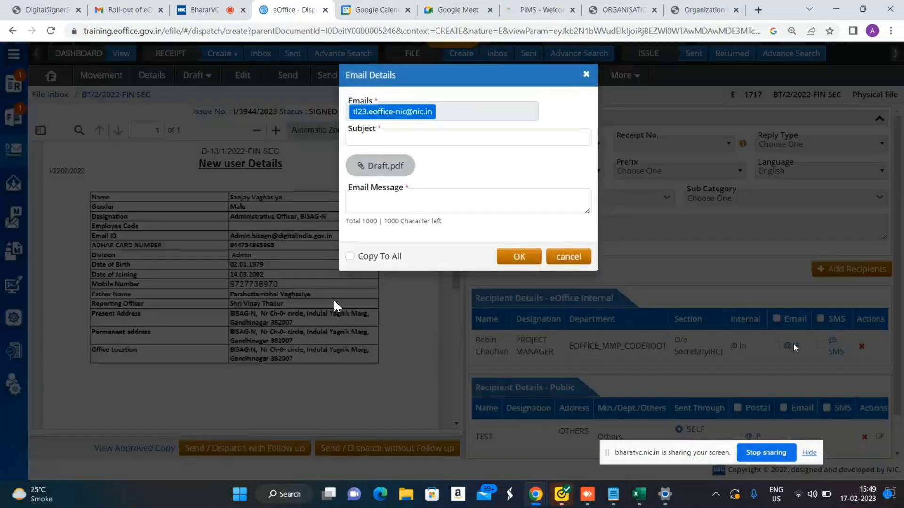
click(509, 140)
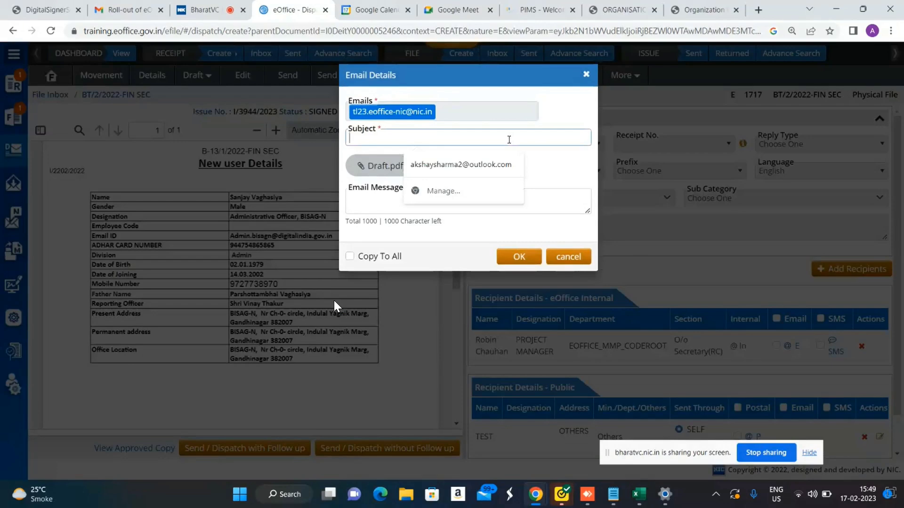
text(test)
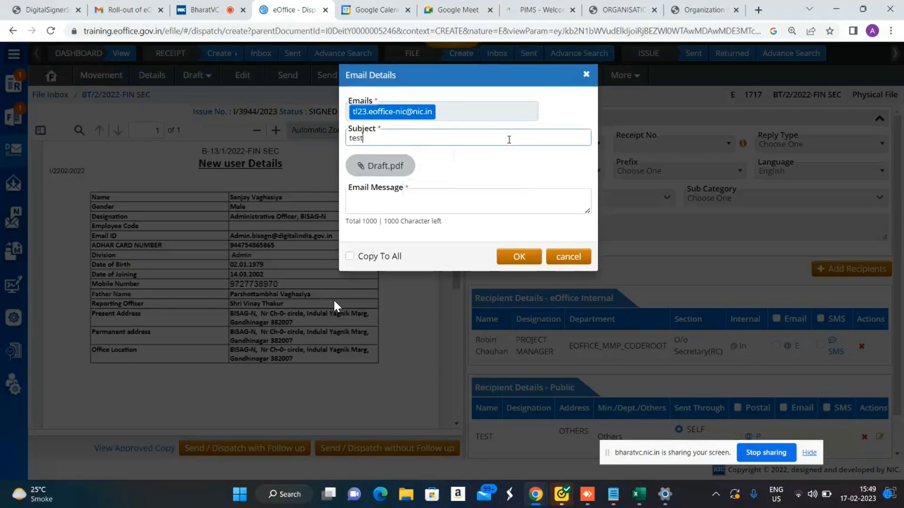
key(Tab)
text(PFA)
click(352, 257)
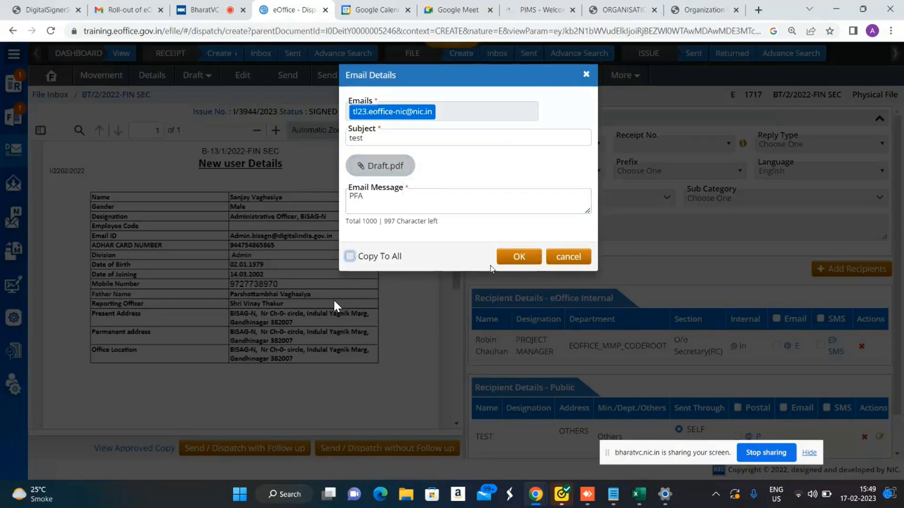
click(510, 258)
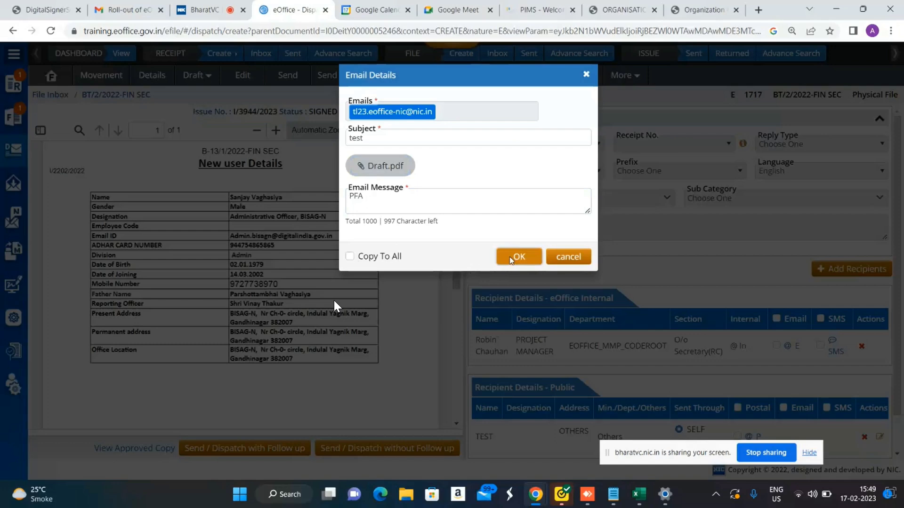
Set the public recipient's postal mode to Stamp with out date and time 17/02/2023 05:30, and dispatch the letter without follow-up
scroll(668, 441, down, 1)
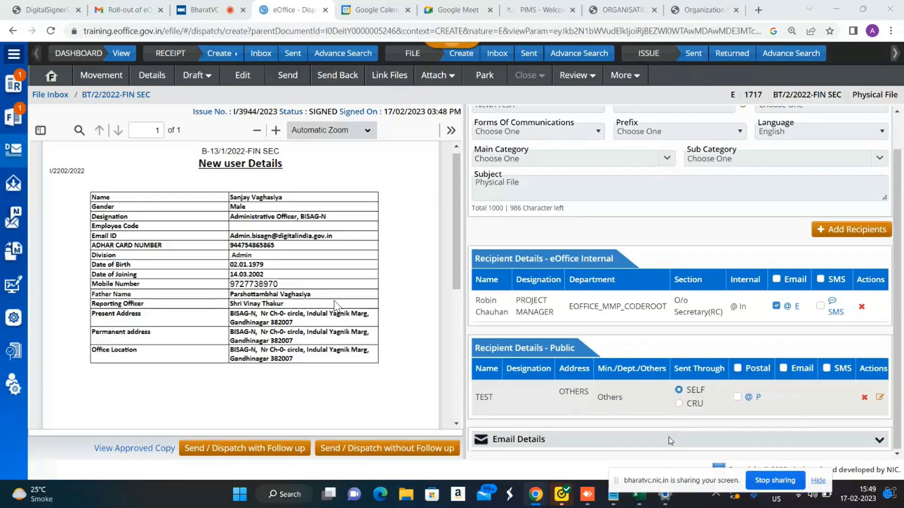
click(749, 398)
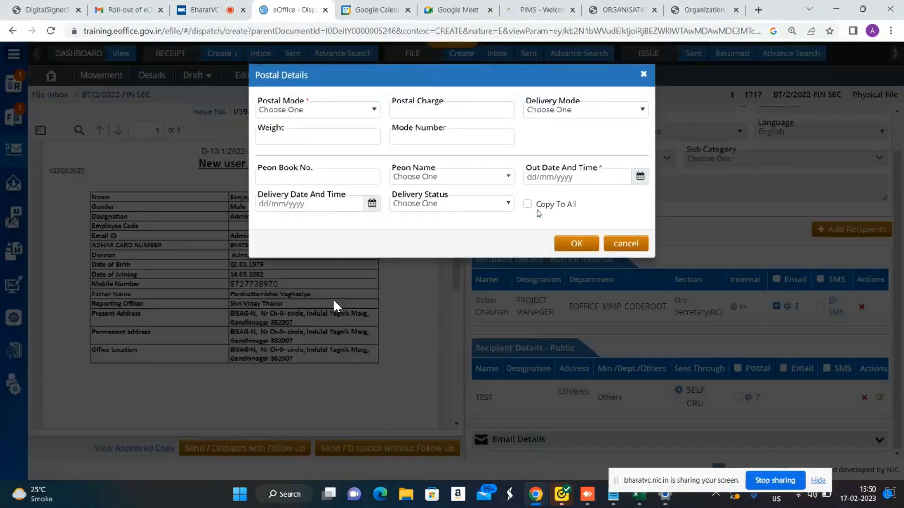
click(335, 112)
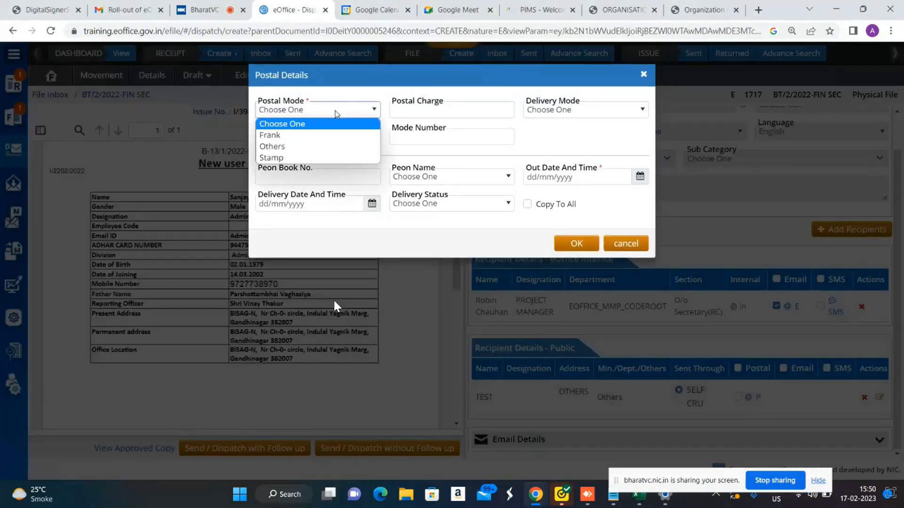
click(314, 157)
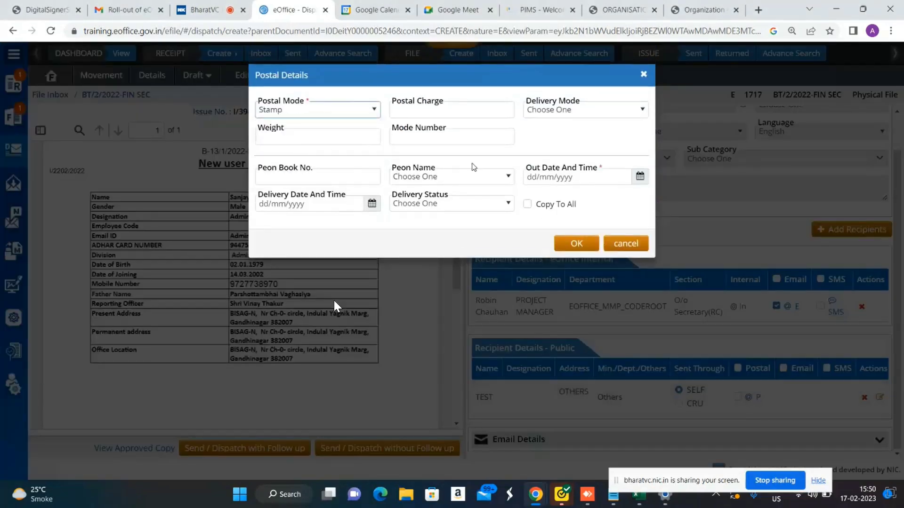
click(532, 175)
click(640, 295)
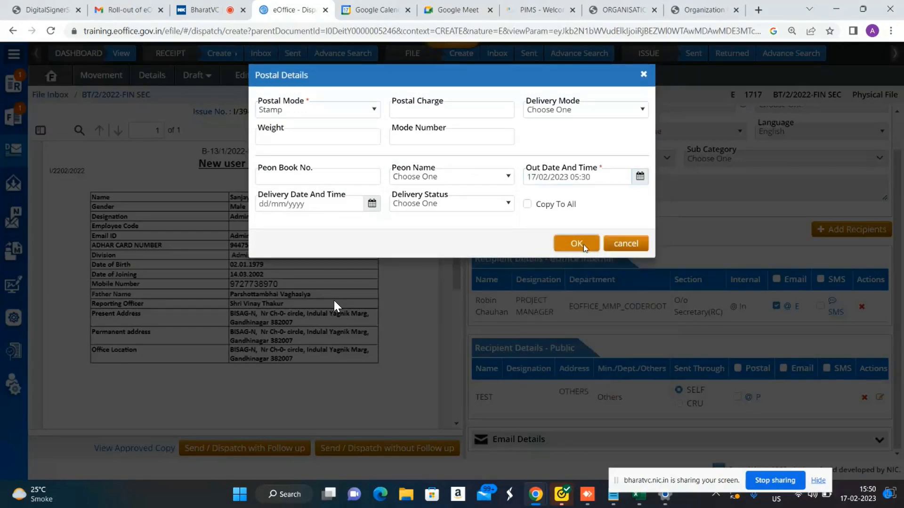
click(584, 247)
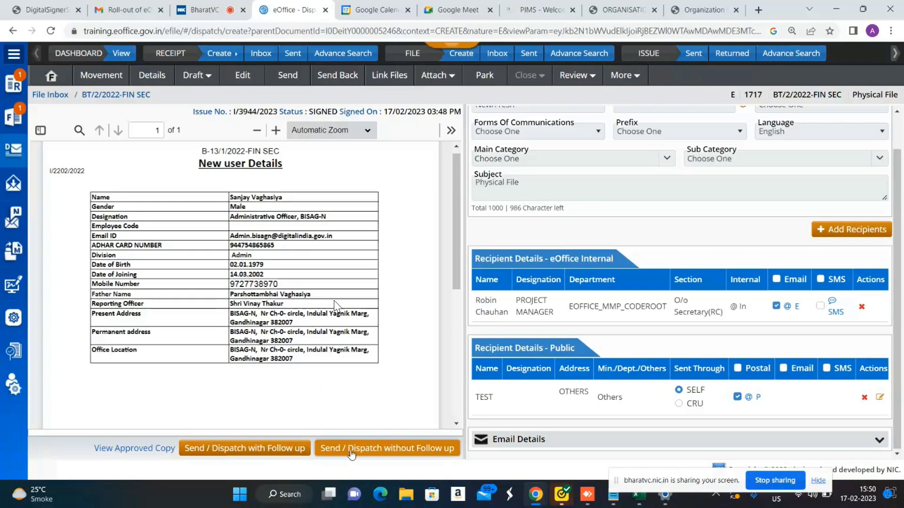
scroll(385, 388, up, 1)
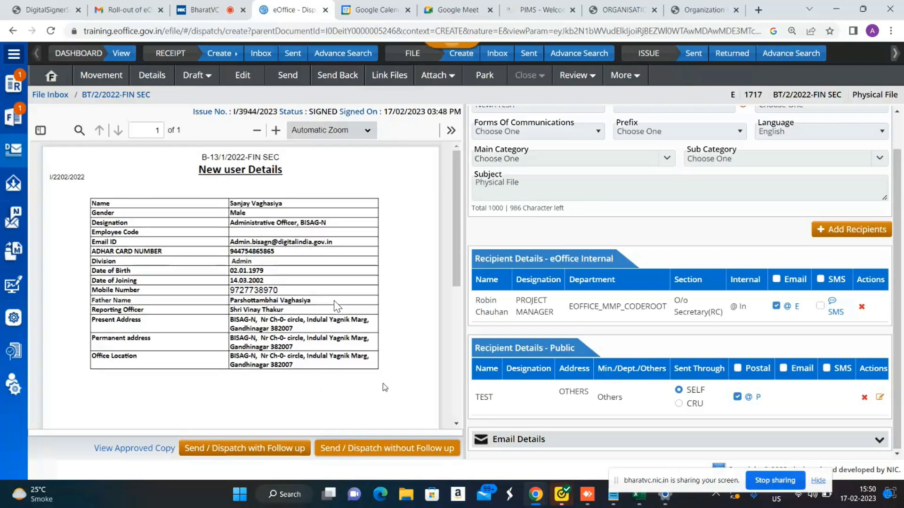
scroll(531, 363, up, 1)
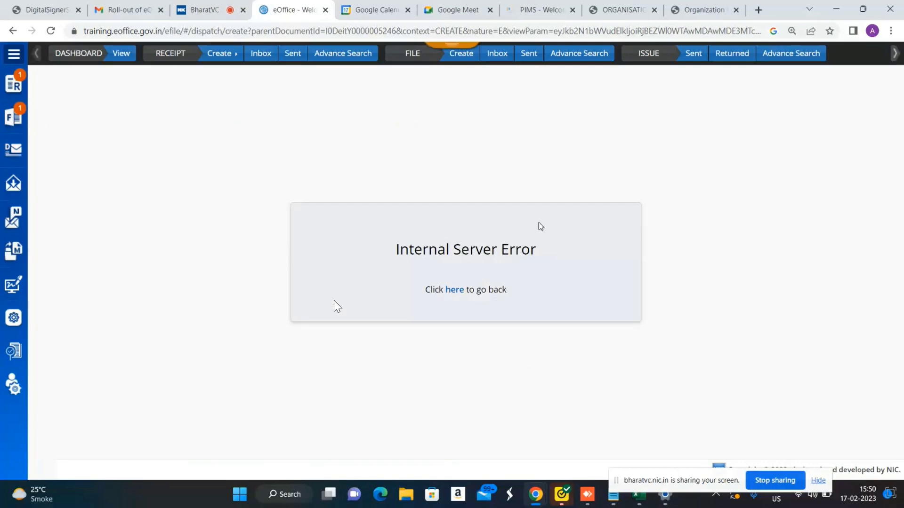
Reopen file BT/2/2022-FIN SEC from the file inbox and enlarge the correspondence view to examine the issued letter
click(497, 61)
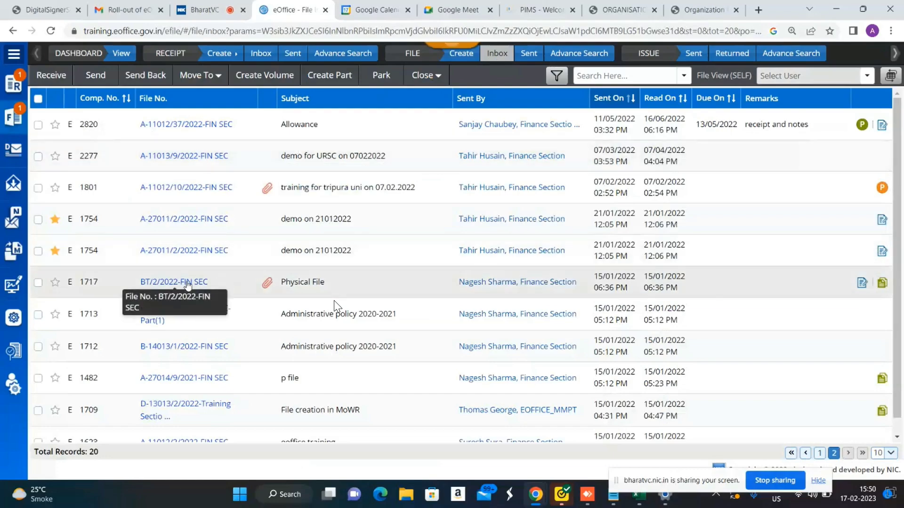
click(186, 282)
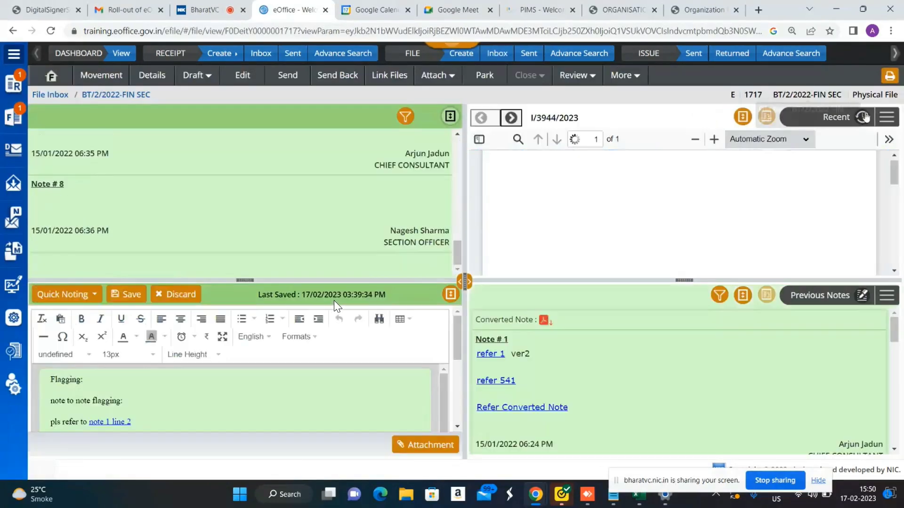
click(870, 119)
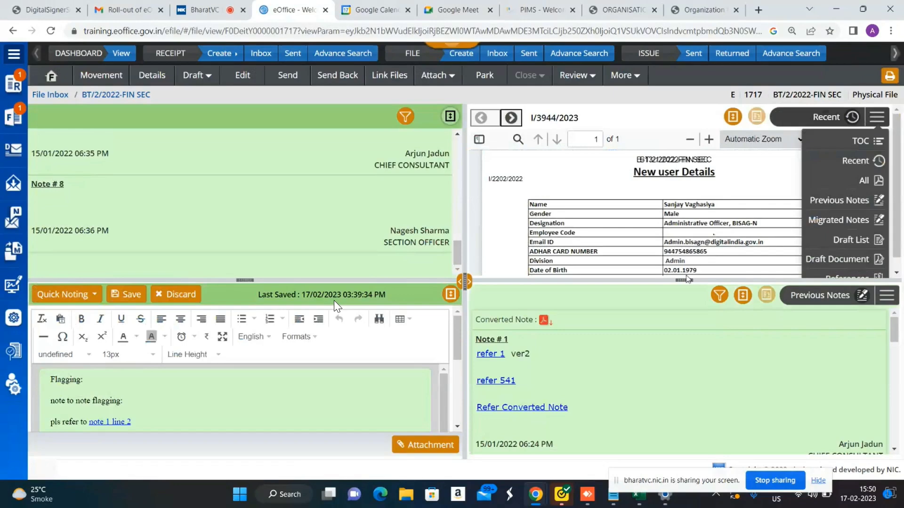
drag(684, 281, 684, 454)
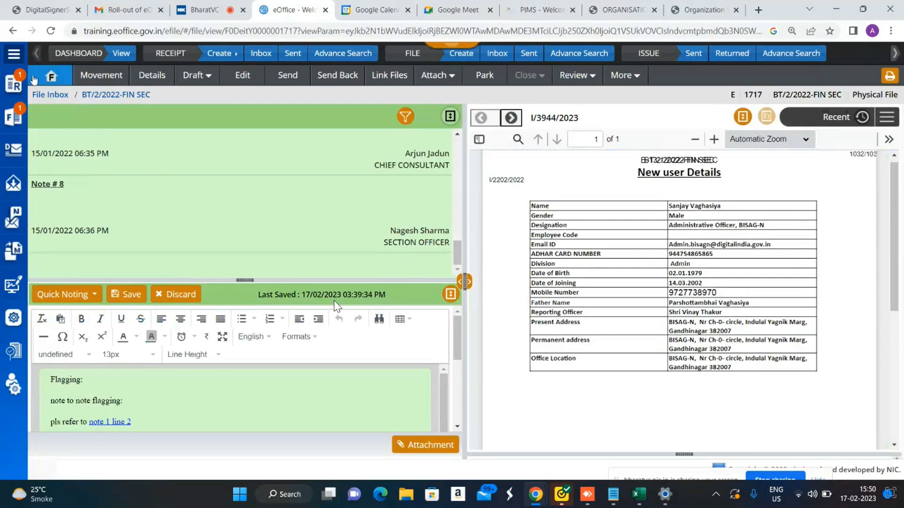
Examine the Intra eOffice list of received letters and collapse the navigation menu
click(14, 54)
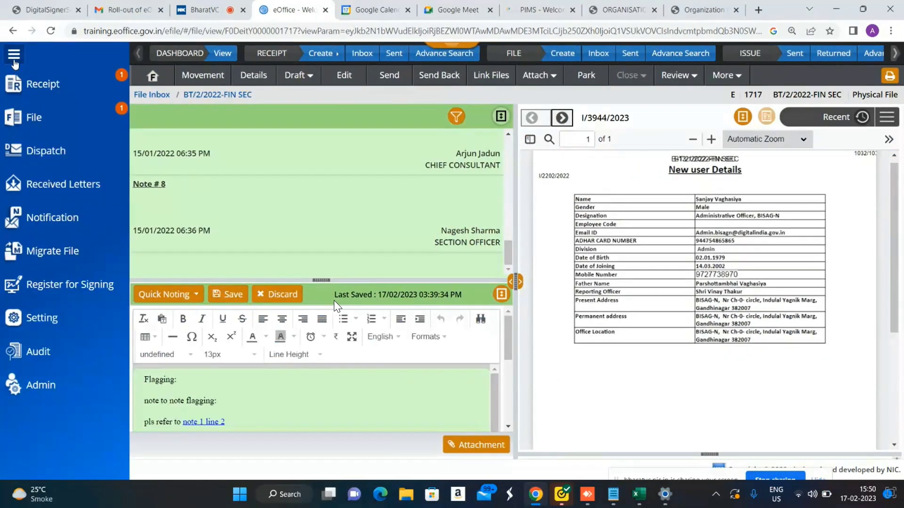
click(73, 185)
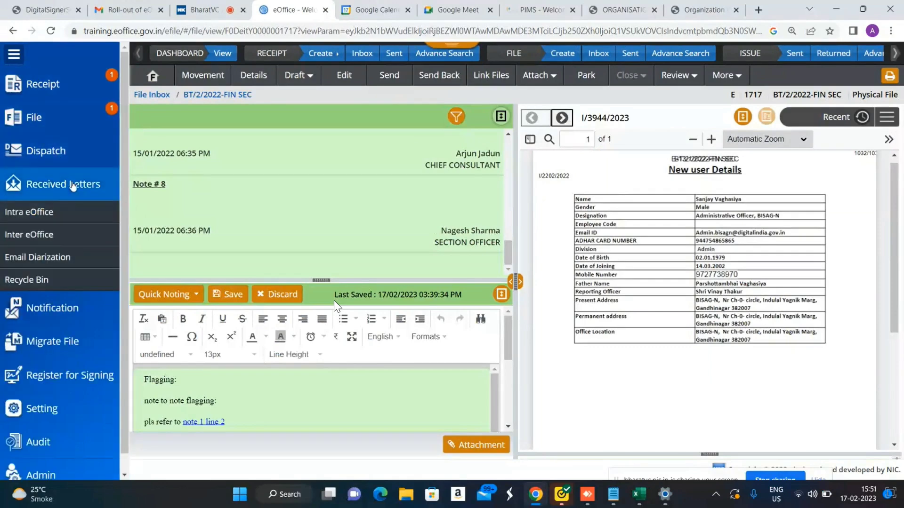
click(41, 213)
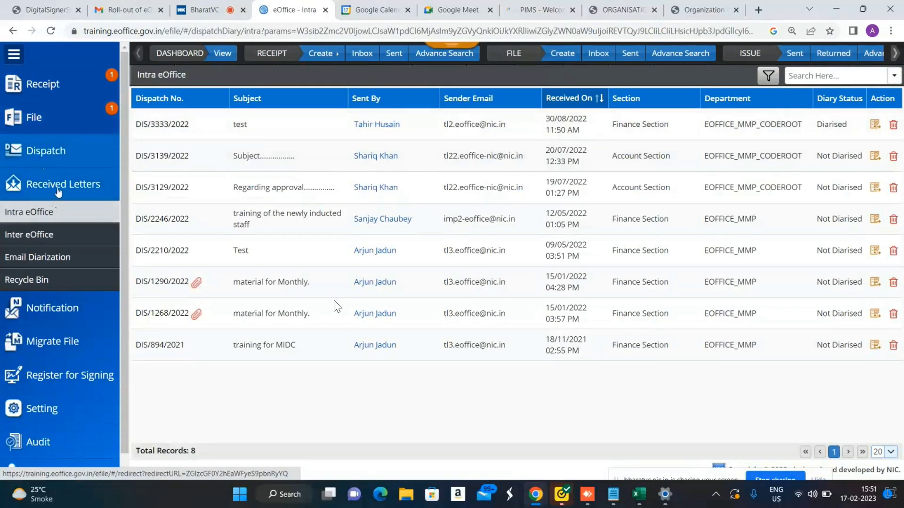
click(15, 55)
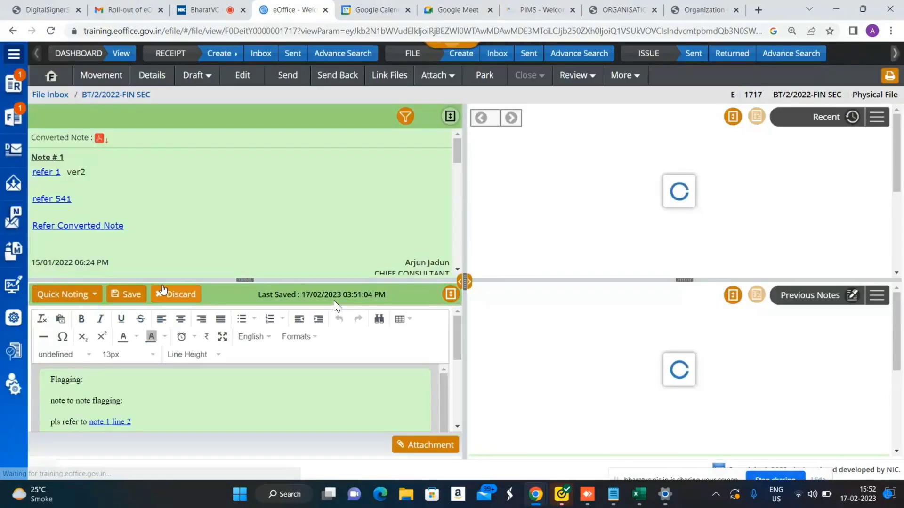
Enlarge the note editor and the previous notes view, and delete the old references below "note to note flagging:"
click(450, 295)
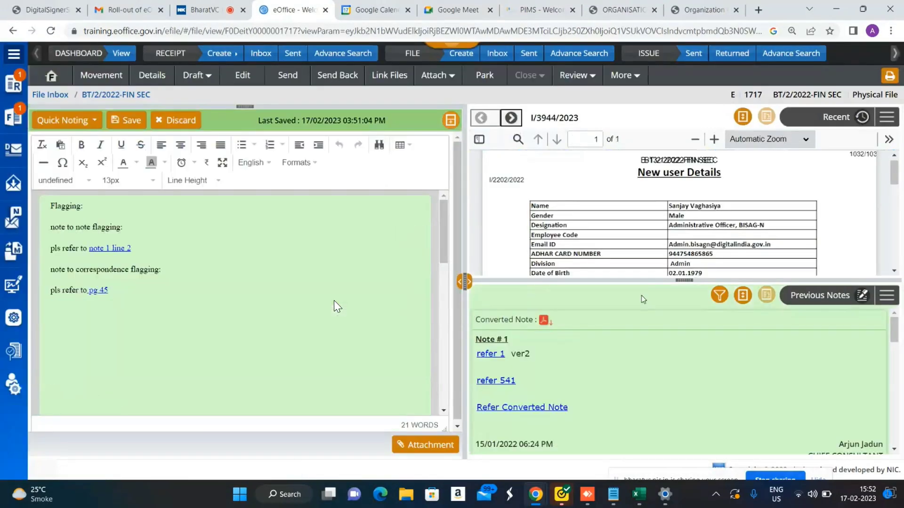
click(742, 294)
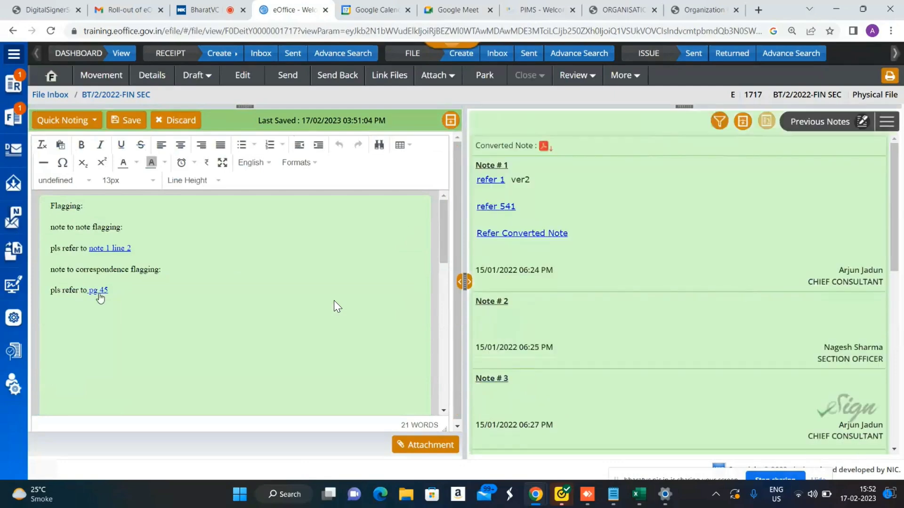
key(shift+Up)
key(shift+Up)
key(shift+Home)
key(BackSpace)
Write "pls refer to note 1 for approval and note 3 description" in the note, correcting the spelling of "description"
text(pls refer to )
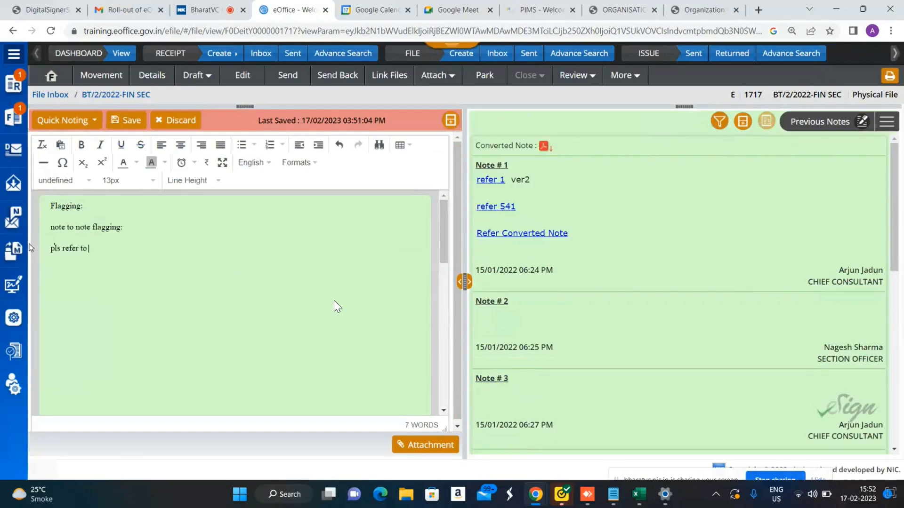
text(note 1 for approval and note 3 desp)
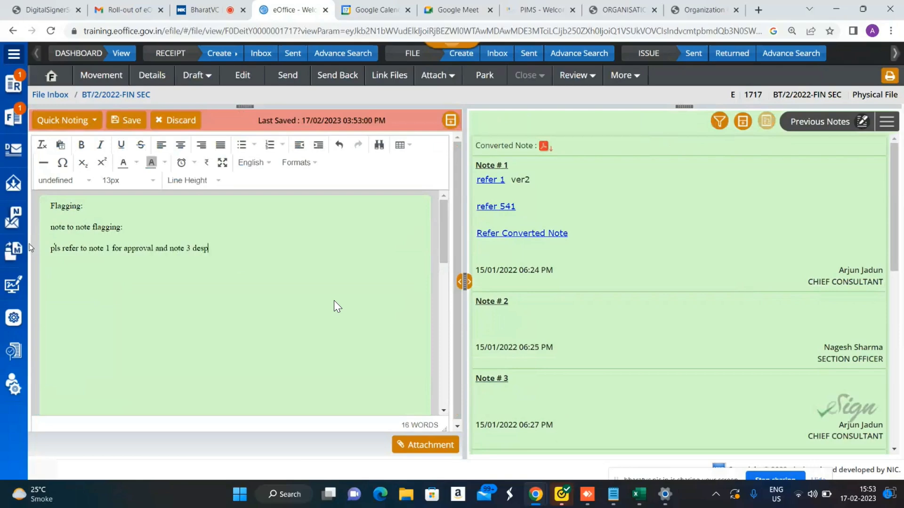
text(ereti)
key(BackSpace)
text(ption)
key(BackSpace)
text(n)
key(BackSpace)
text(n)
right_click(208, 250)
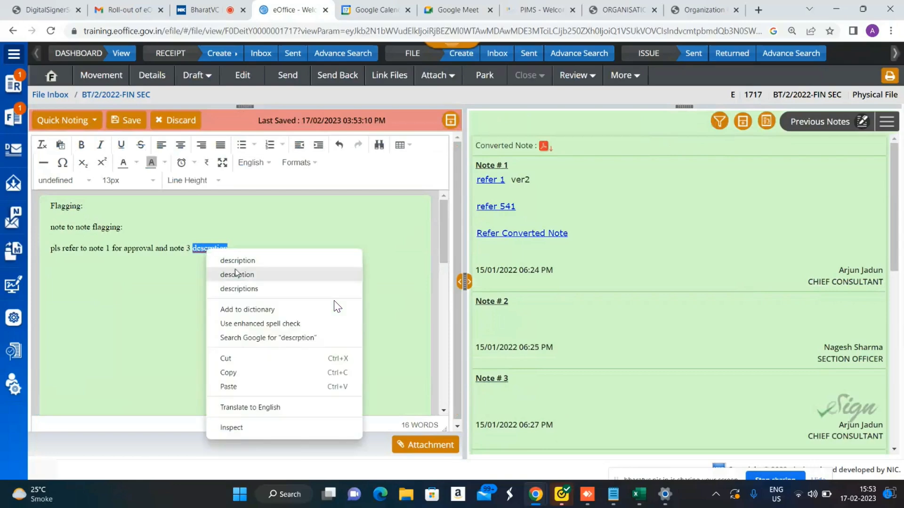
click(238, 260)
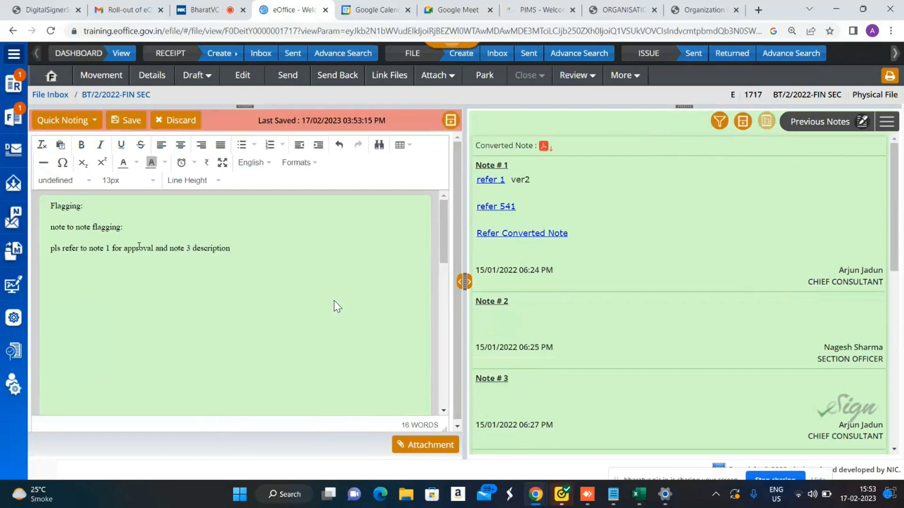
Link the words "note 1" in the draft note to Note # 1 from the previous notes
click(89, 248)
drag(92, 248, 109, 249)
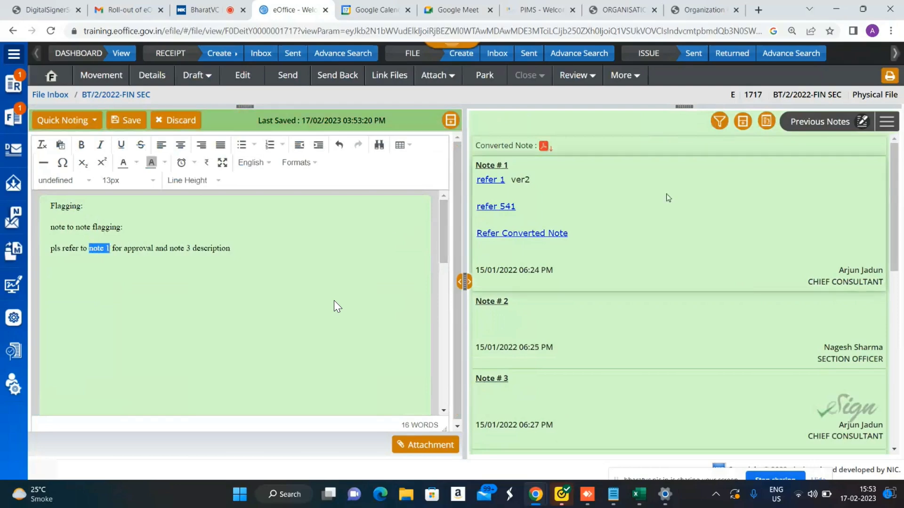
click(886, 122)
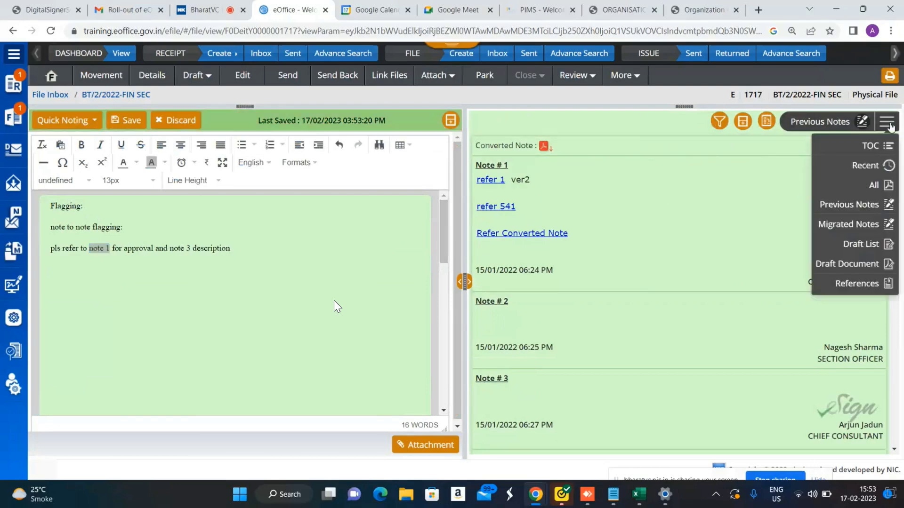
click(856, 206)
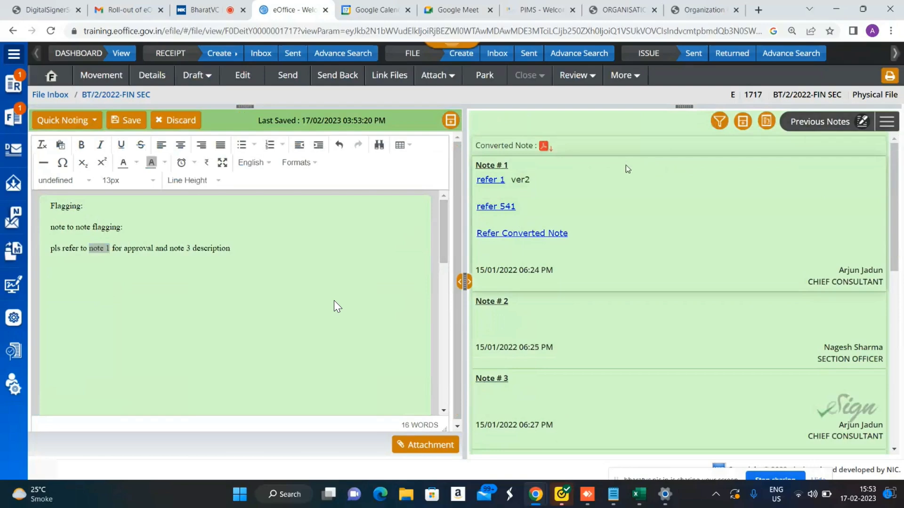
right_click(624, 189)
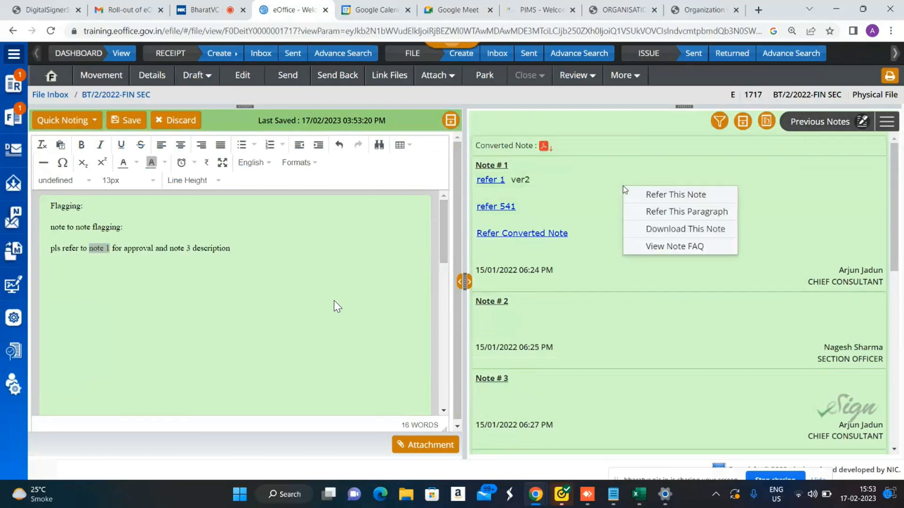
click(647, 195)
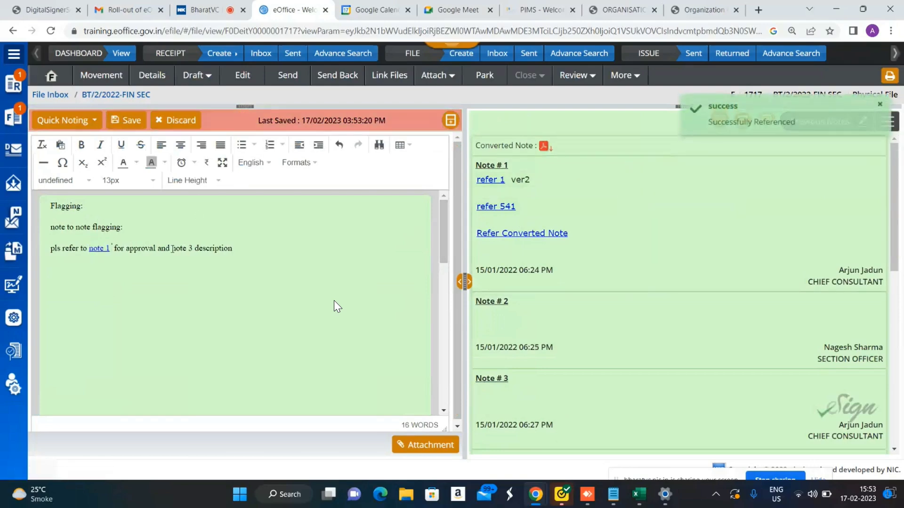
Link the words "note 3" in the draft note to Note # 3 as a reference
drag(172, 248, 193, 249)
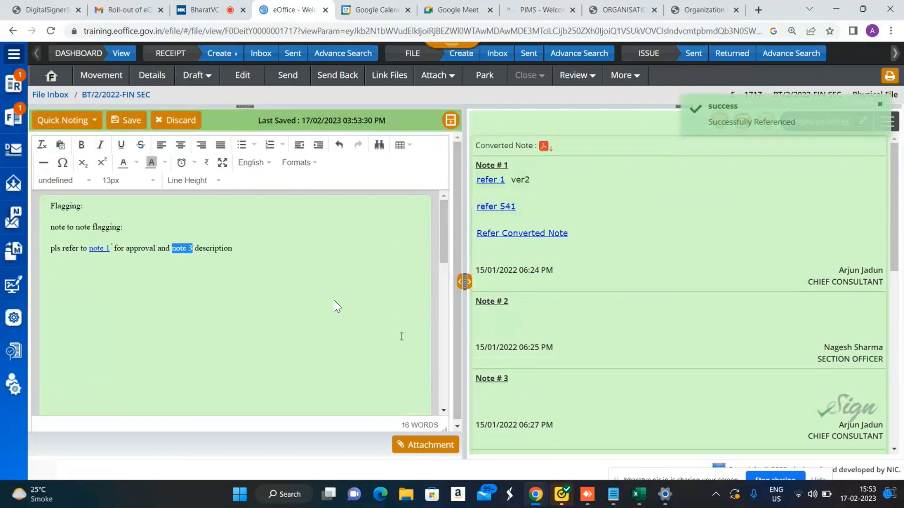
right_click(523, 404)
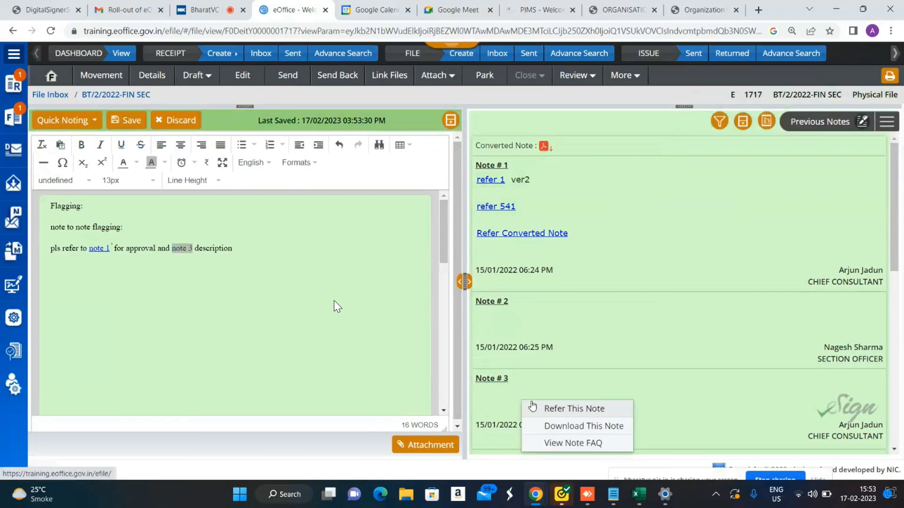
click(588, 410)
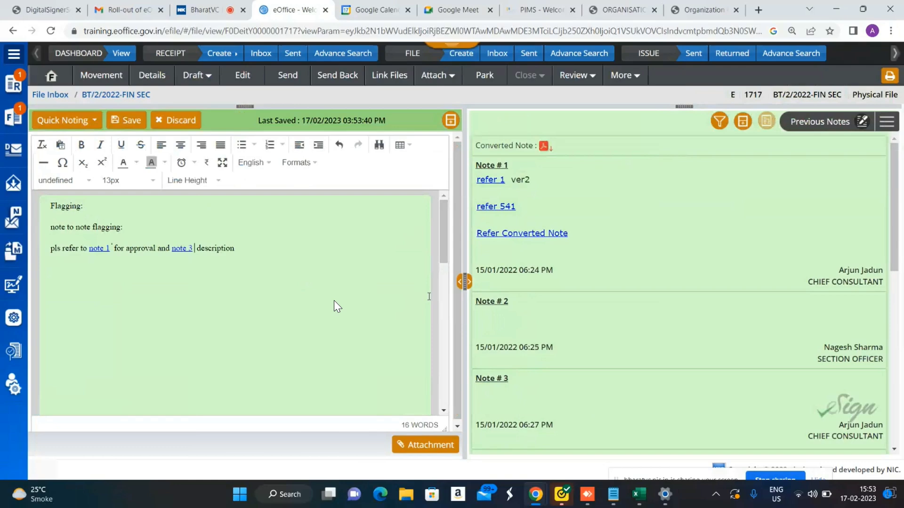
View the referred notes through the "note 1" and "note 3" links in the draft note
click(97, 249)
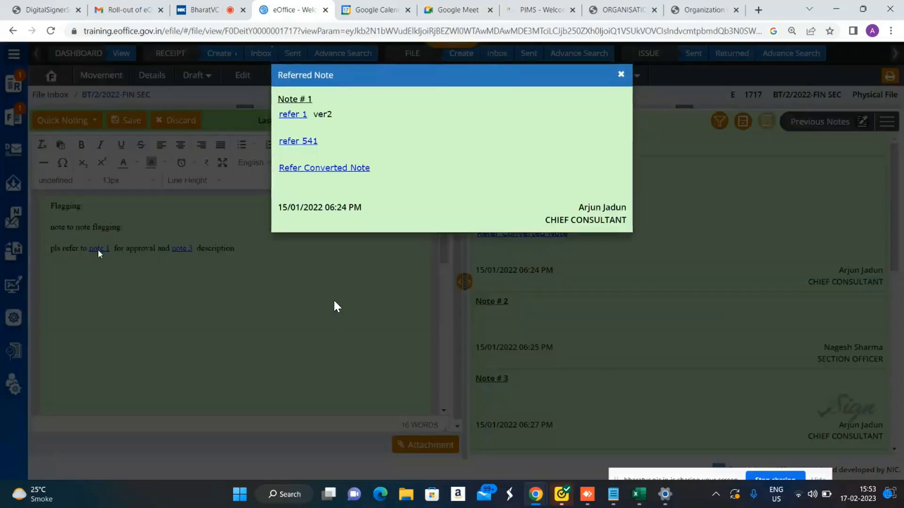
click(621, 75)
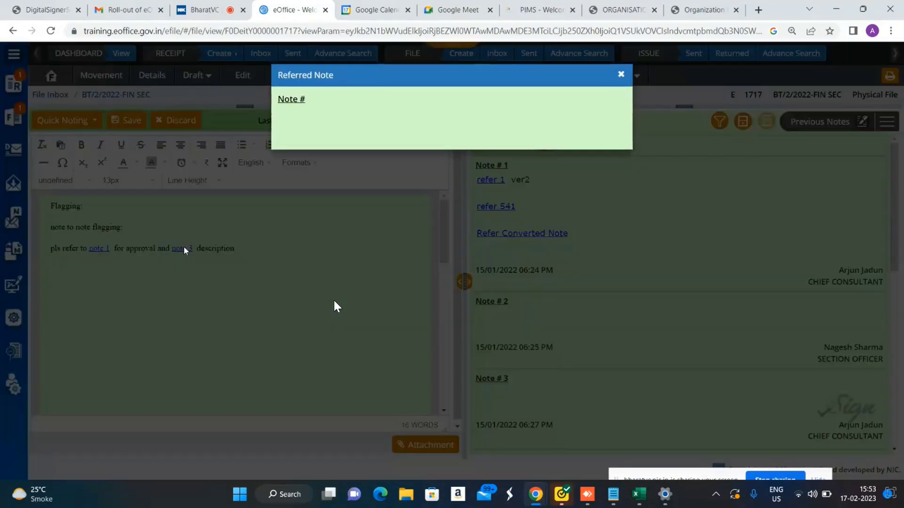
click(183, 249)
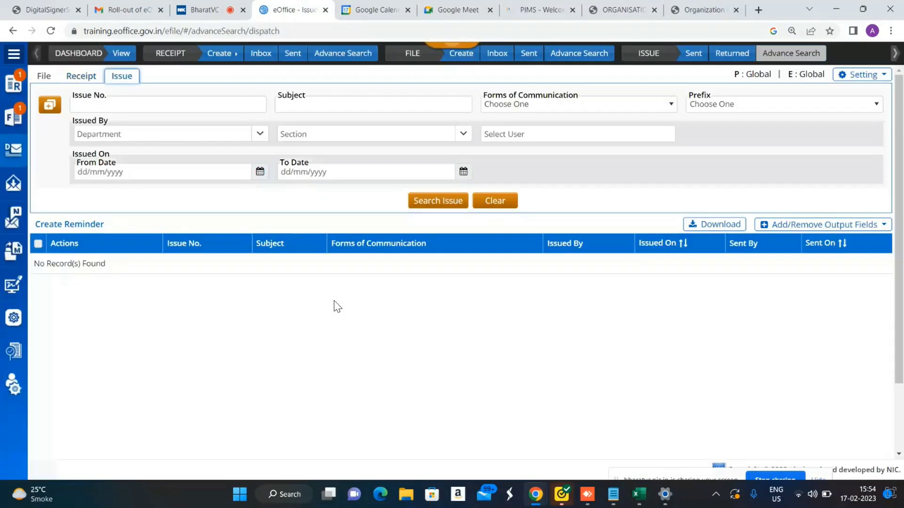
Examine the advance search forms for files, receipts and issues, including the additional criteria for issues
key(Right)
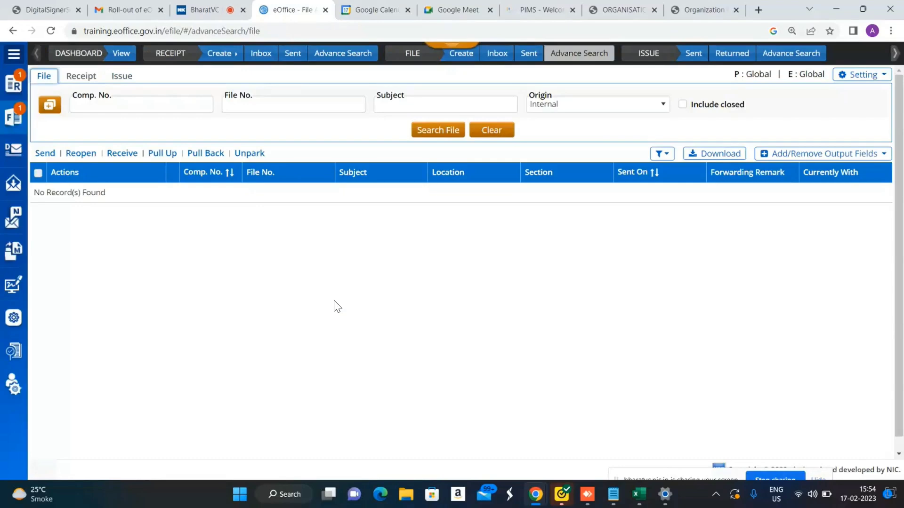
key(Right)
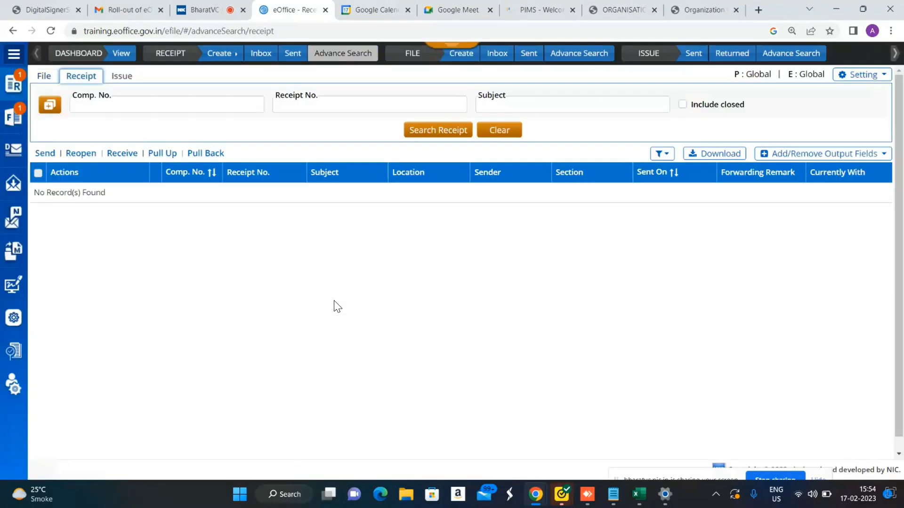
key(Tab)
key(Return)
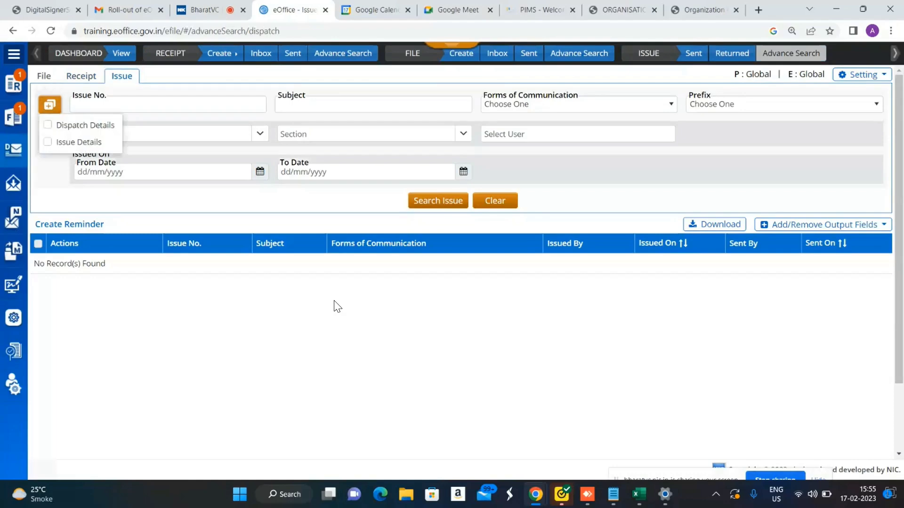
Examine the address book contacts and open the quick noting settings
click(334, 302)
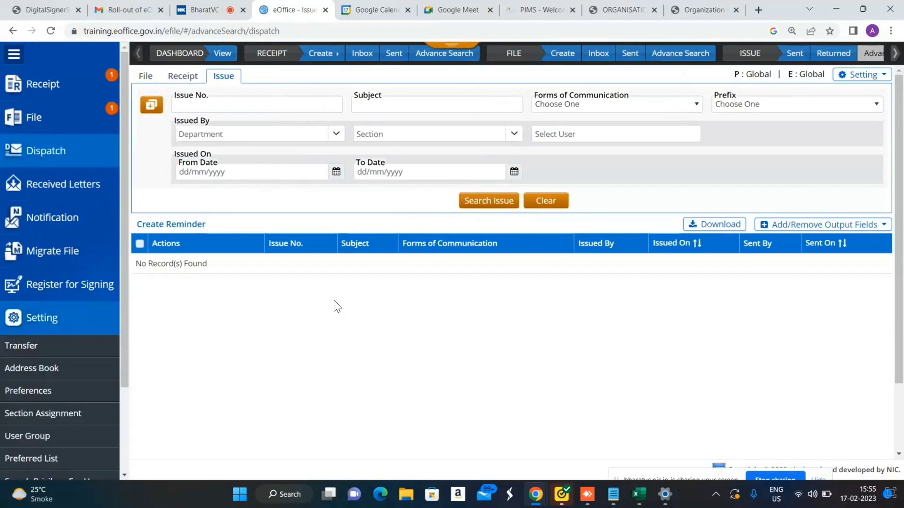
scroll(59, 318, down, 1)
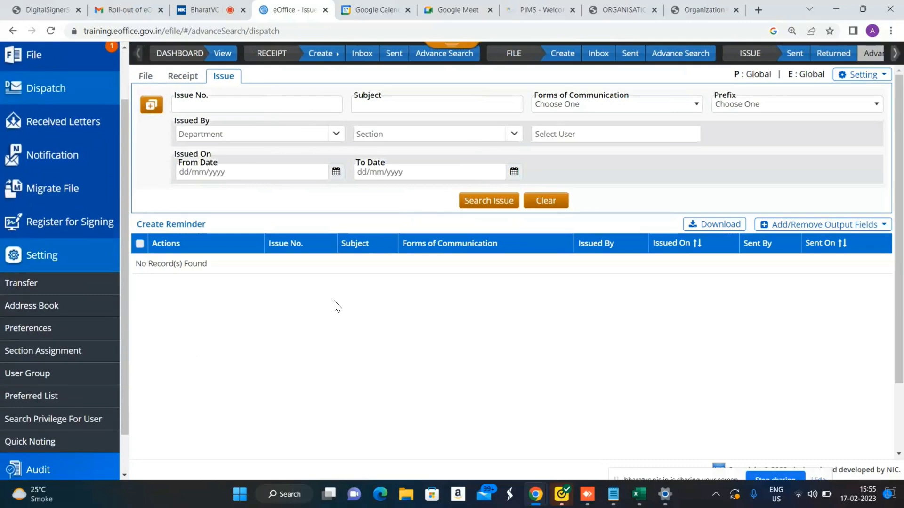
click(32, 306)
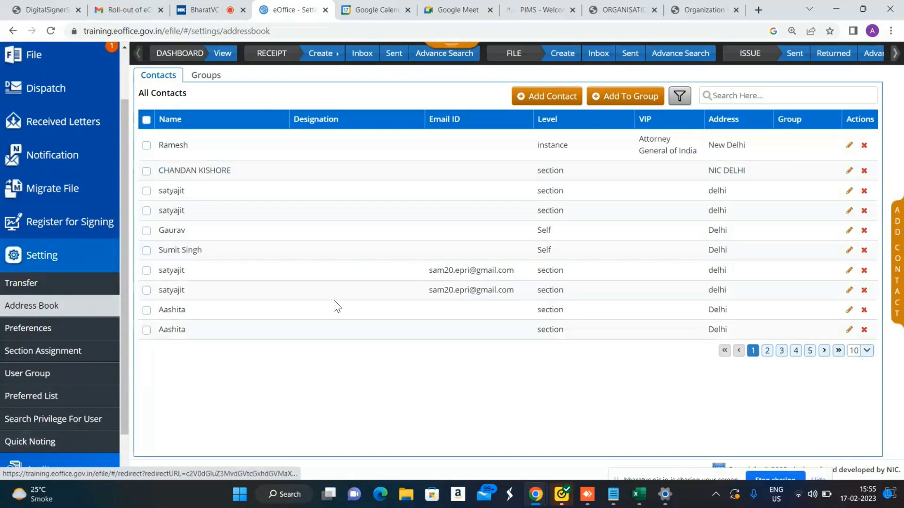
click(30, 442)
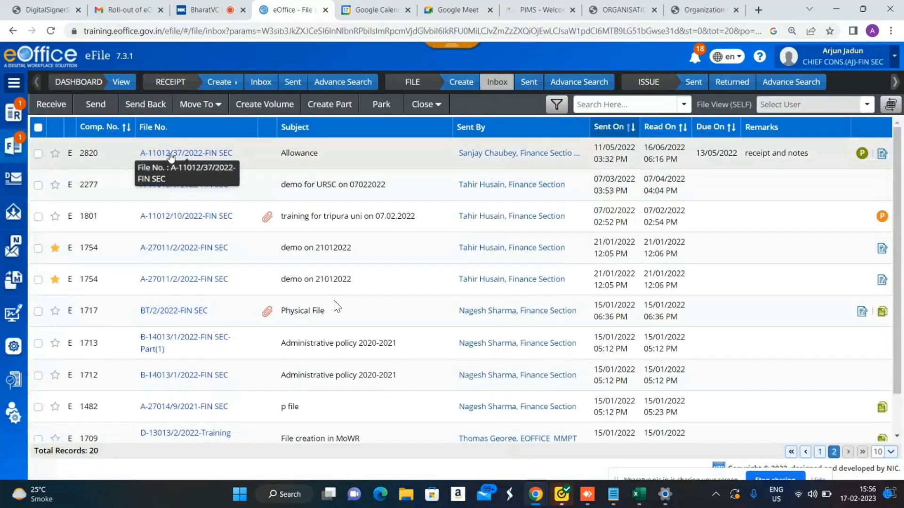
Open file A-11012/37/2022-FIN SEC and view all its correspondence and its table of contents
click(174, 152)
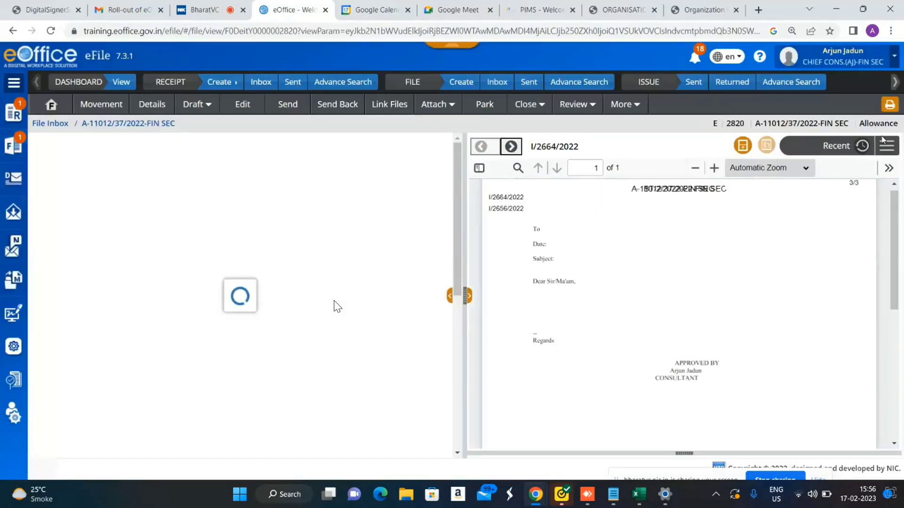
click(840, 146)
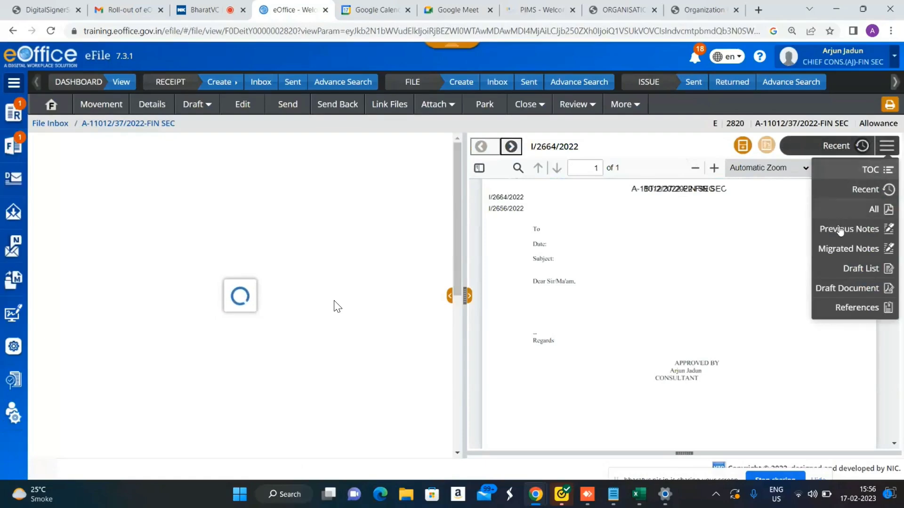
click(835, 208)
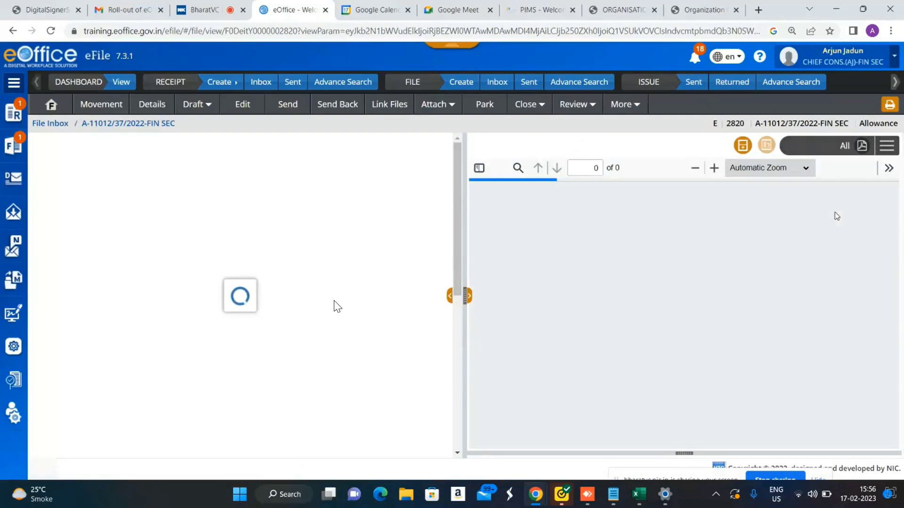
click(842, 146)
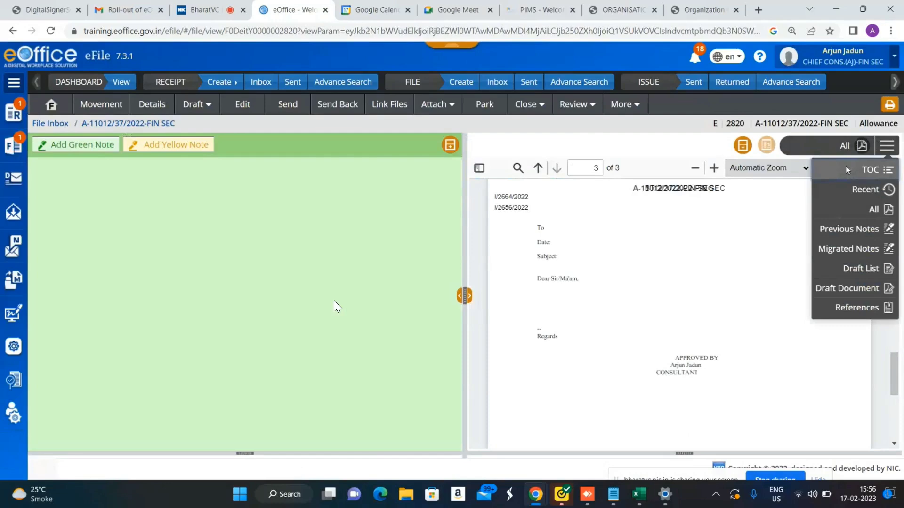
click(848, 170)
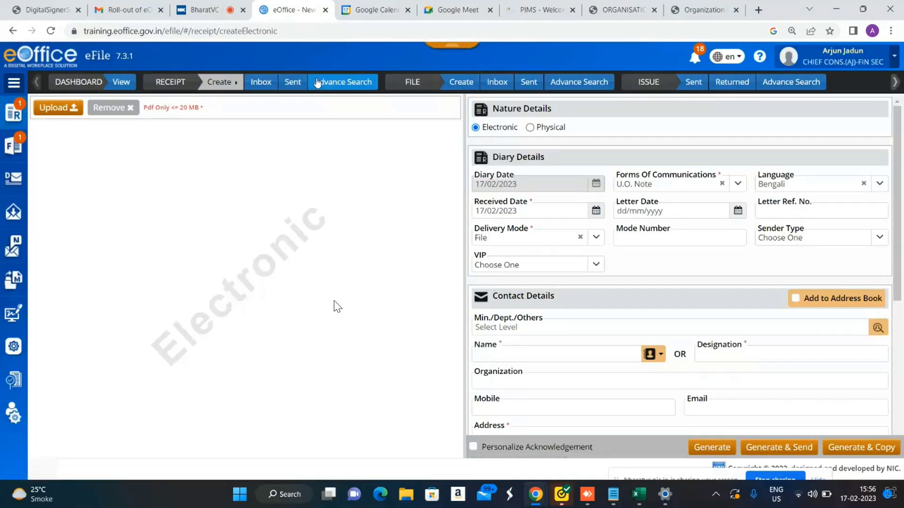
View receipts 7256/2023/Account, 7046/2023/Trg Section (RC) and 955/2021/NIC CGO from the receipt inbox
click(277, 82)
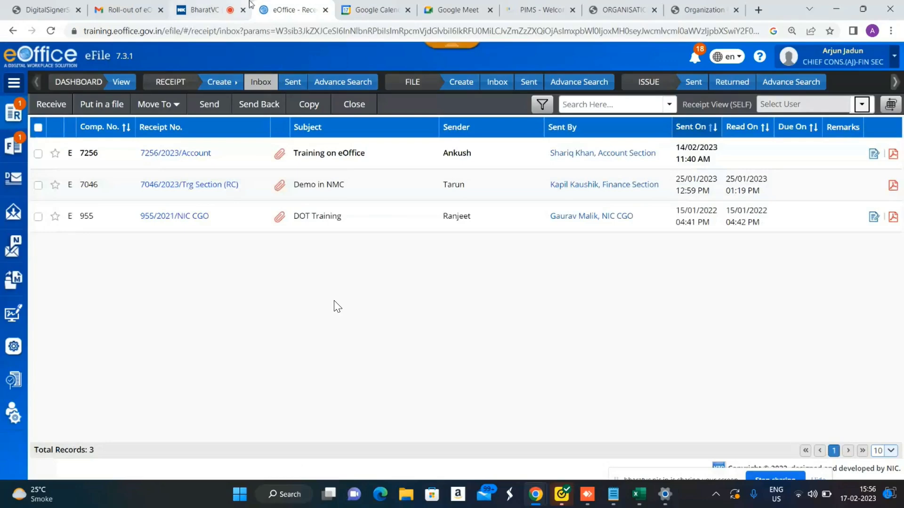
click(188, 155)
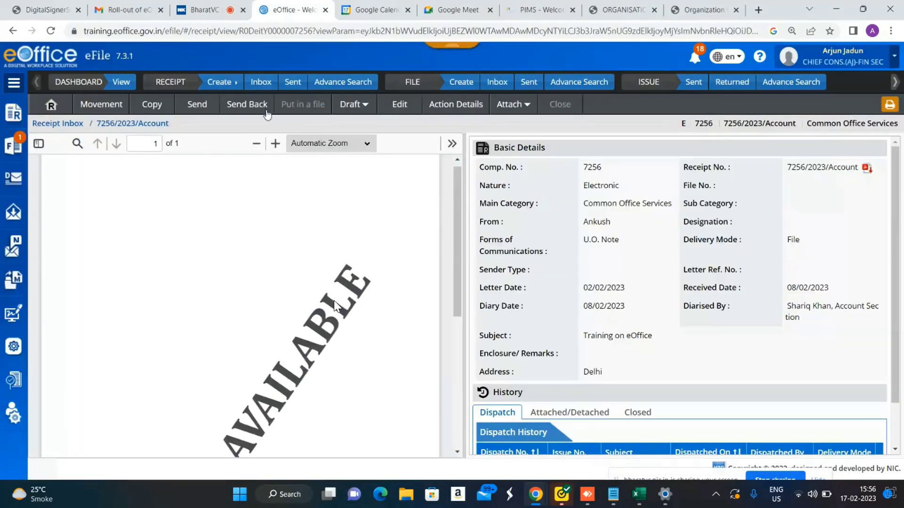
click(258, 84)
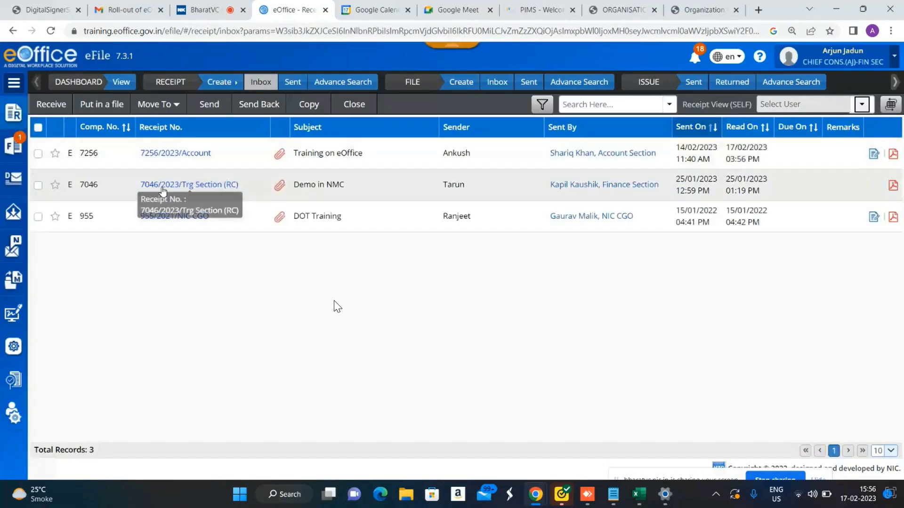
click(163, 188)
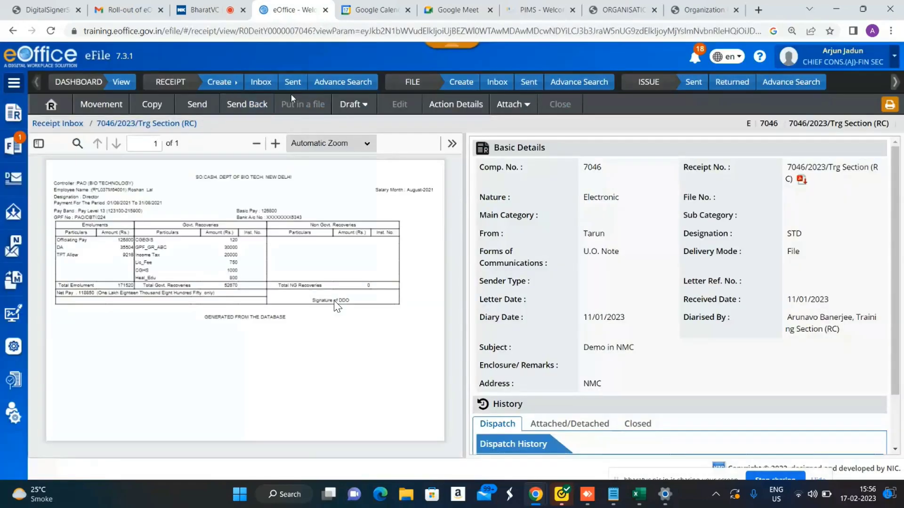
click(267, 88)
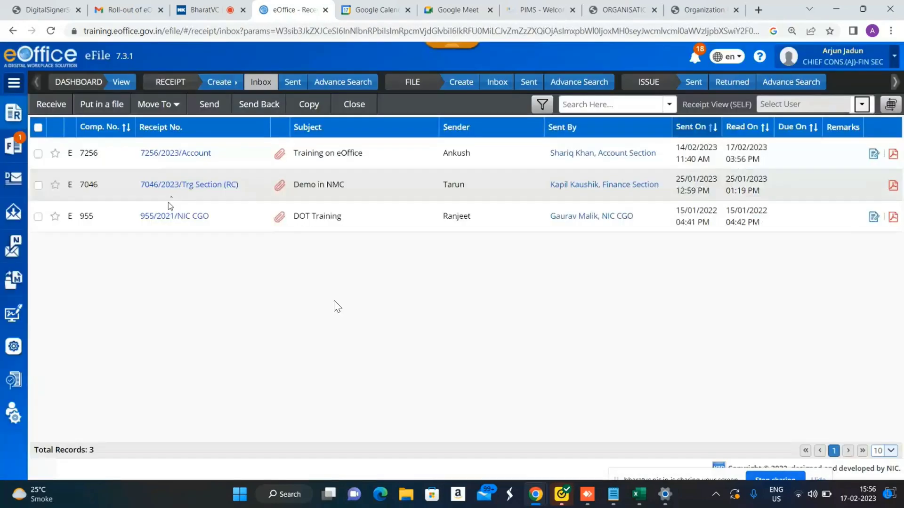
click(163, 216)
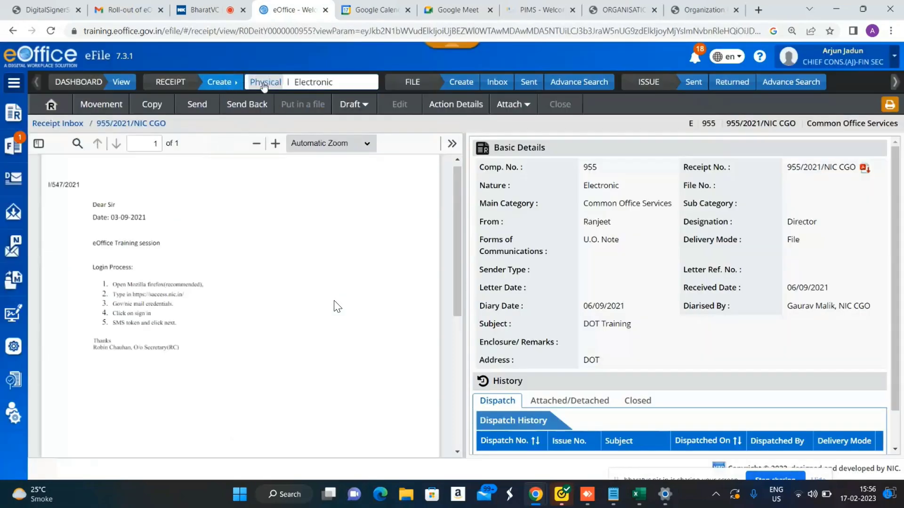
Start a new electronic receipt and upload document (2).pdf from the Downloads folder as its correspondence
click(298, 84)
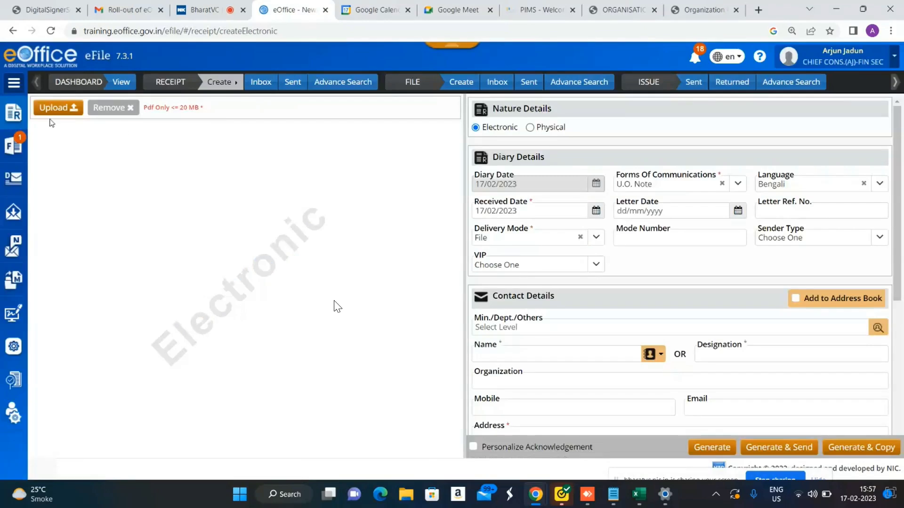
click(52, 117)
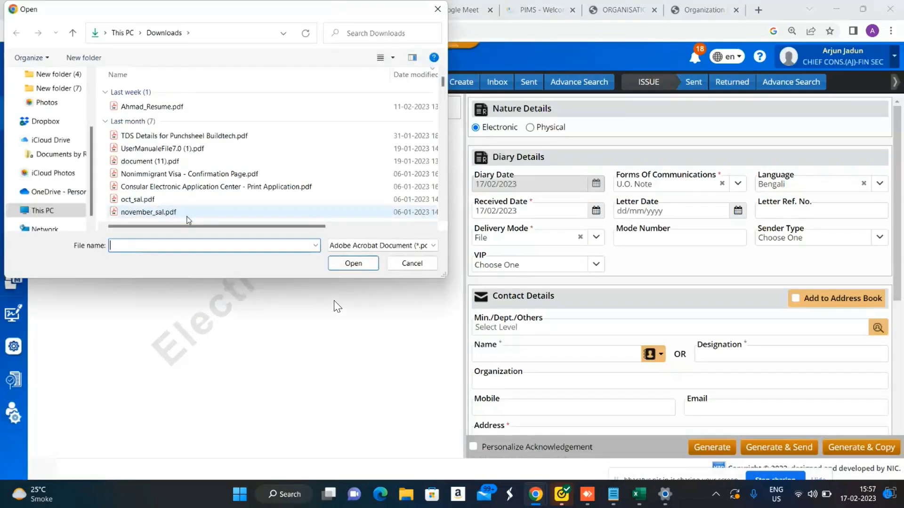
scroll(189, 219, down, 5)
scroll(177, 179, down, 4)
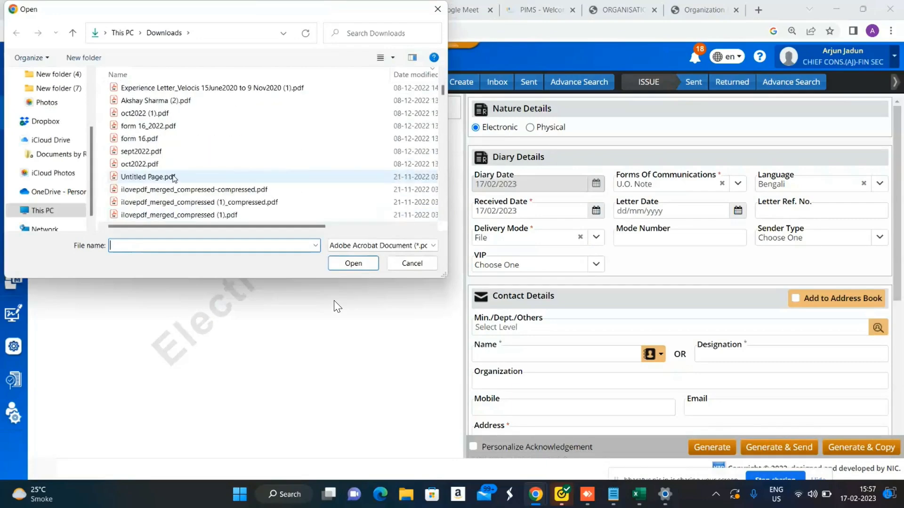
scroll(147, 140, down, 10)
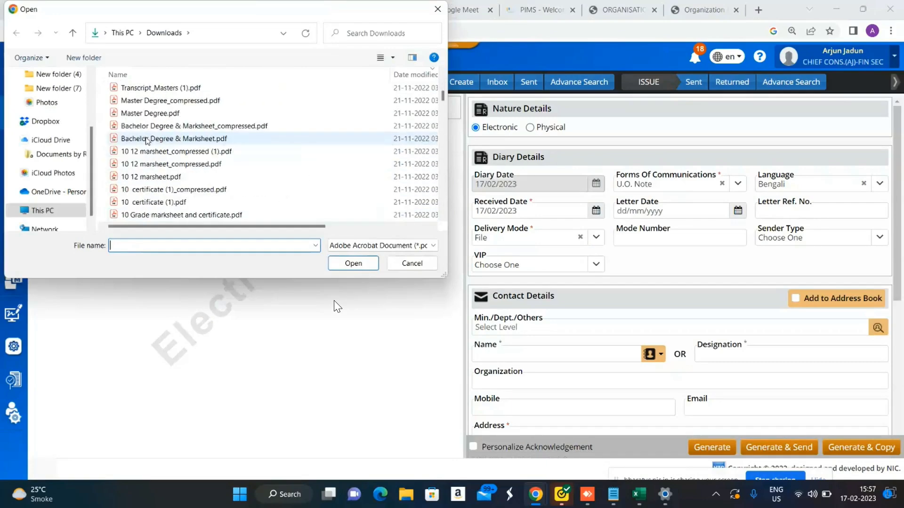
scroll(138, 188, down, 12)
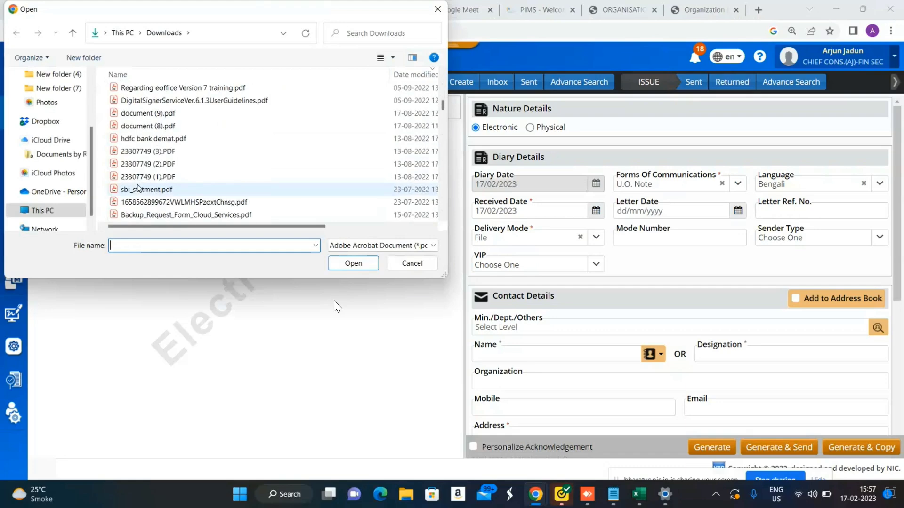
scroll(138, 188, down, 5)
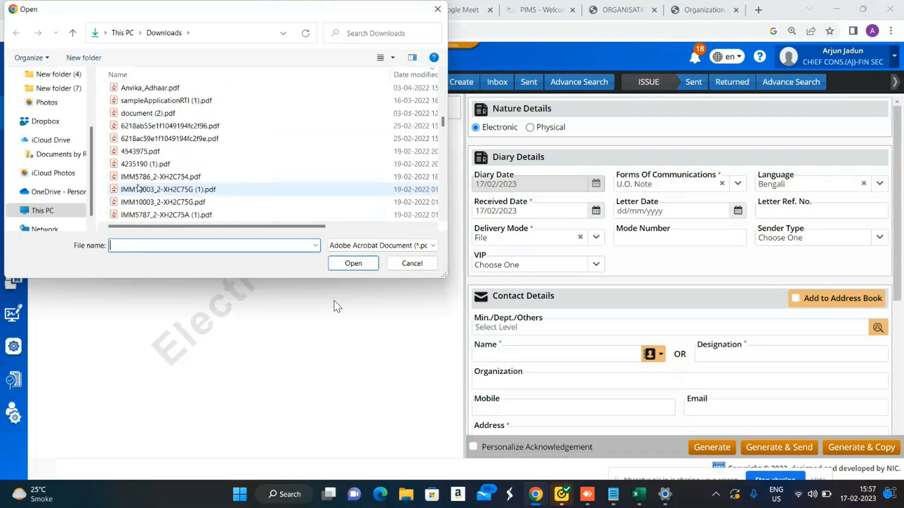
double_click(156, 114)
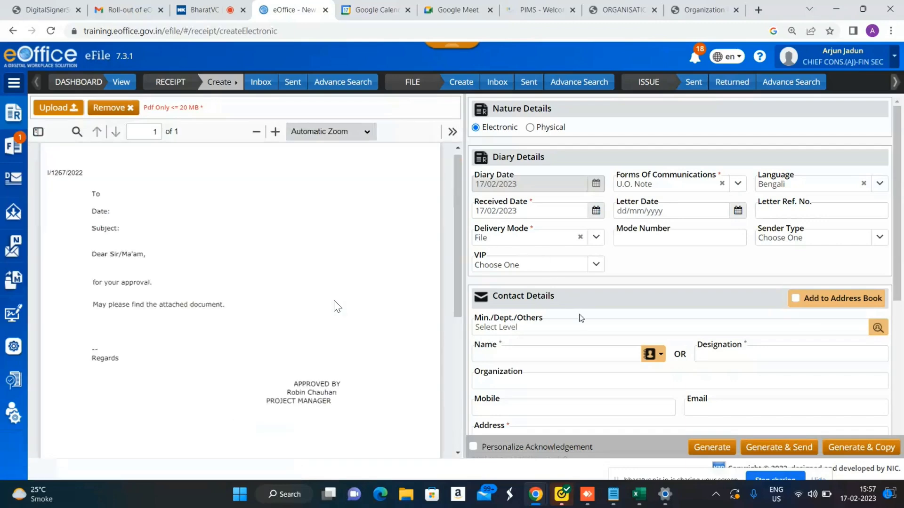
Set the receipt's language to English in the diary details
click(788, 187)
text(e)
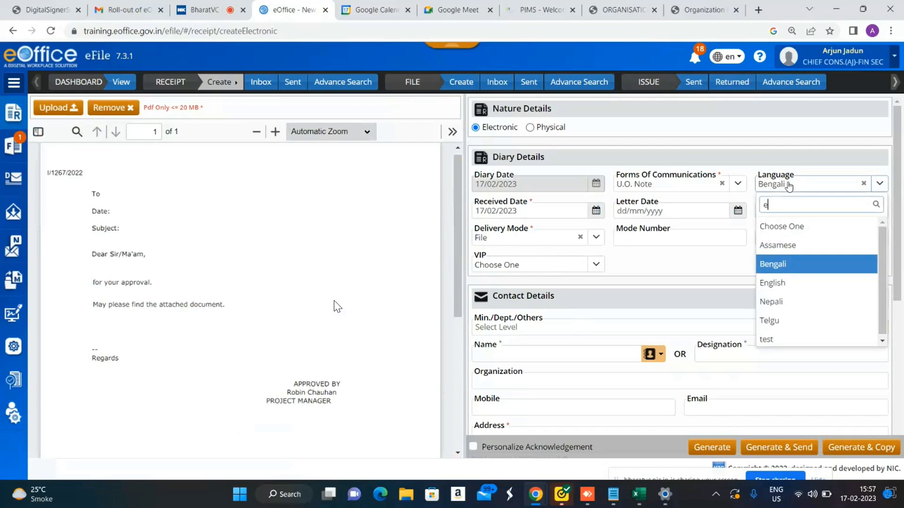
text(n)
click(793, 244)
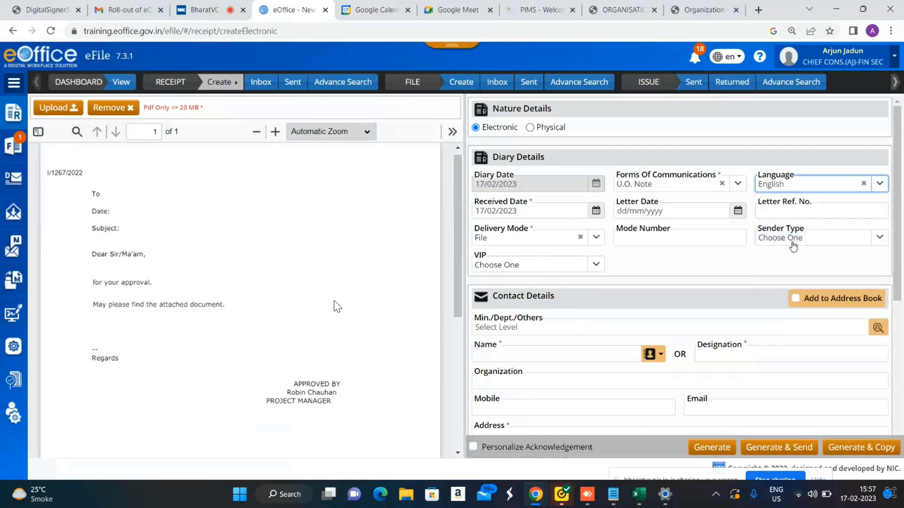
click(544, 347)
text(ajay)
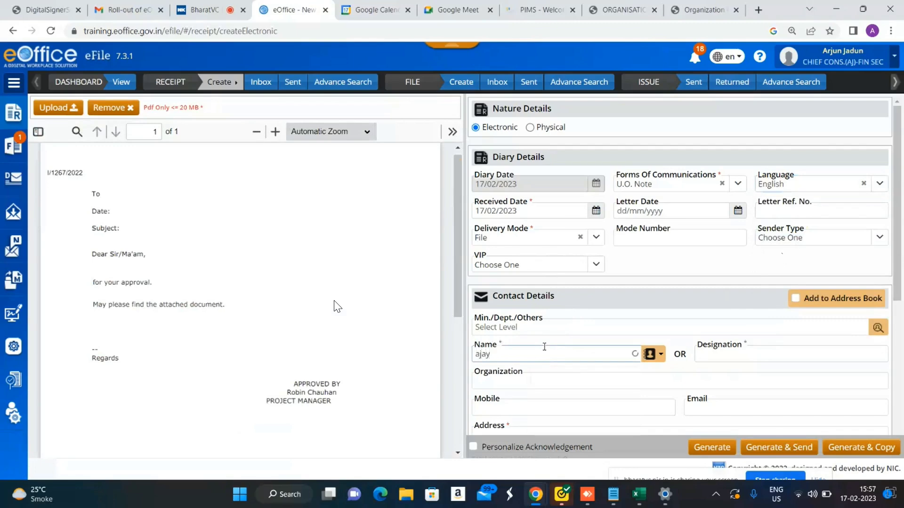
key(BackSpace)
key(BackSpace)
key(BackSpace)
key(BackSpace)
Select MINISTRY OF CIVIL AVIATION in the contact details and enter the sender's name and address
click(649, 326)
text(mini)
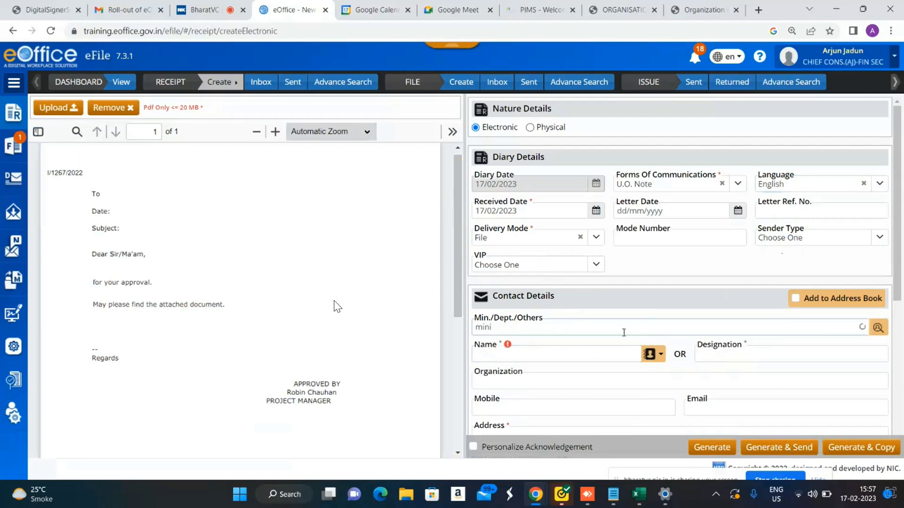
click(575, 363)
text(ajay)
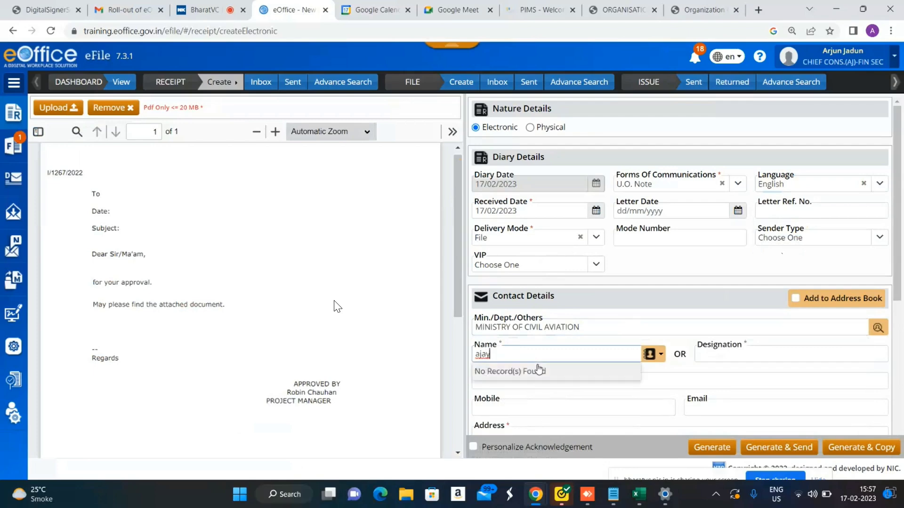
click(525, 427)
text(delhi)
key(Tab)
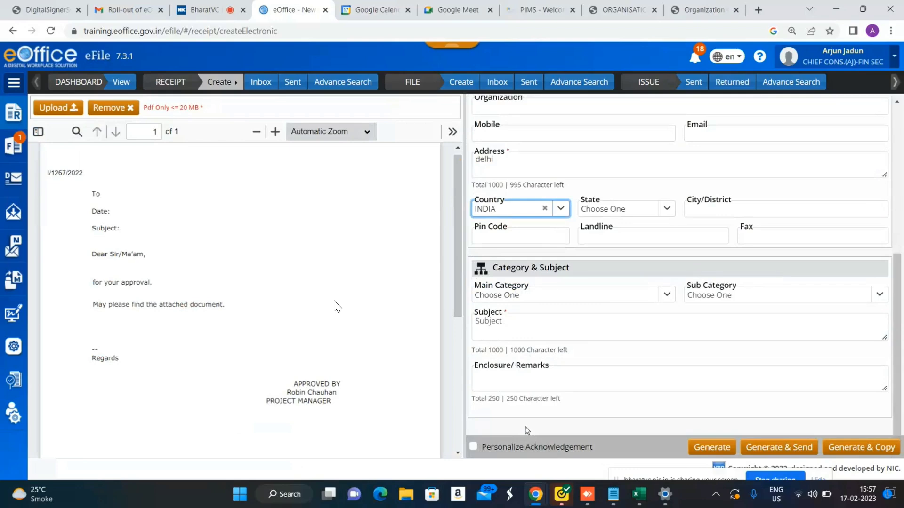
Set the main category to Common Office Services, enter the subject "test" and generate the receipt
click(528, 327)
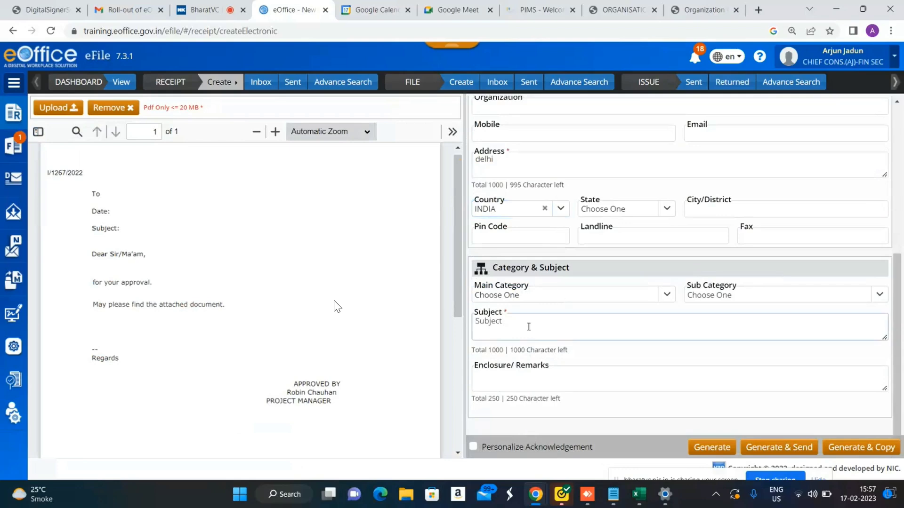
click(556, 295)
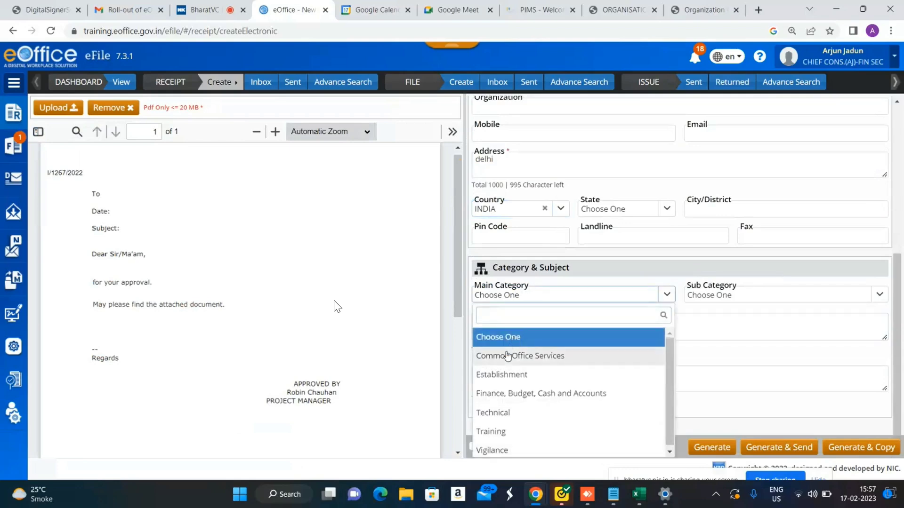
click(507, 356)
click(546, 324)
text(test)
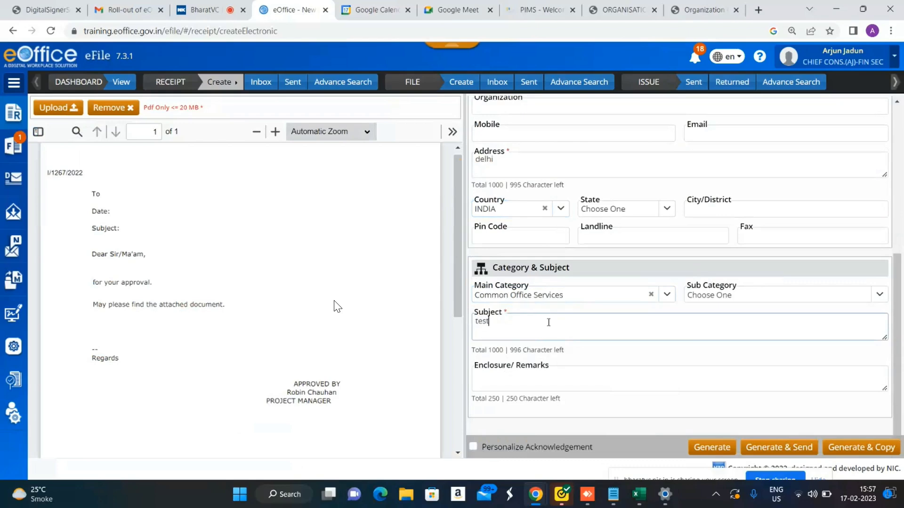
click(710, 447)
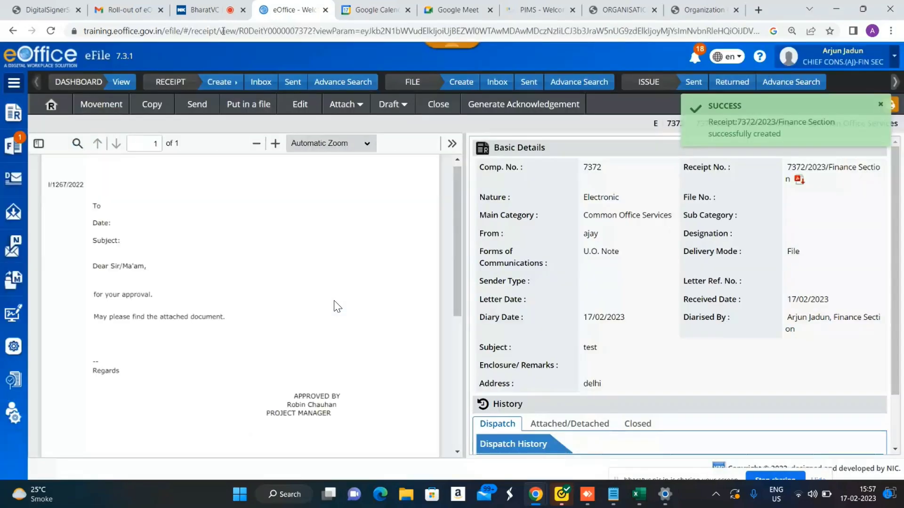
click(248, 104)
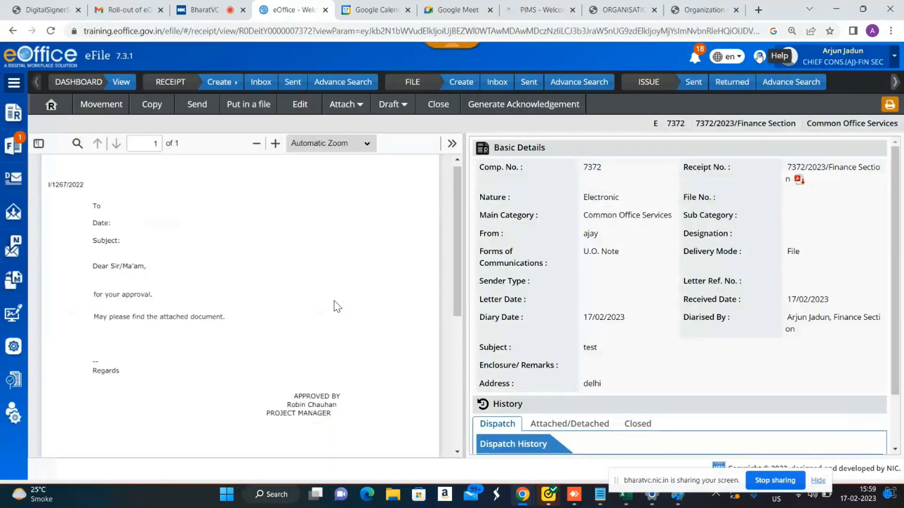
Open the FAQs, read a File answer and the Draft answer on mandatory recipients, and return to the receipt
click(759, 56)
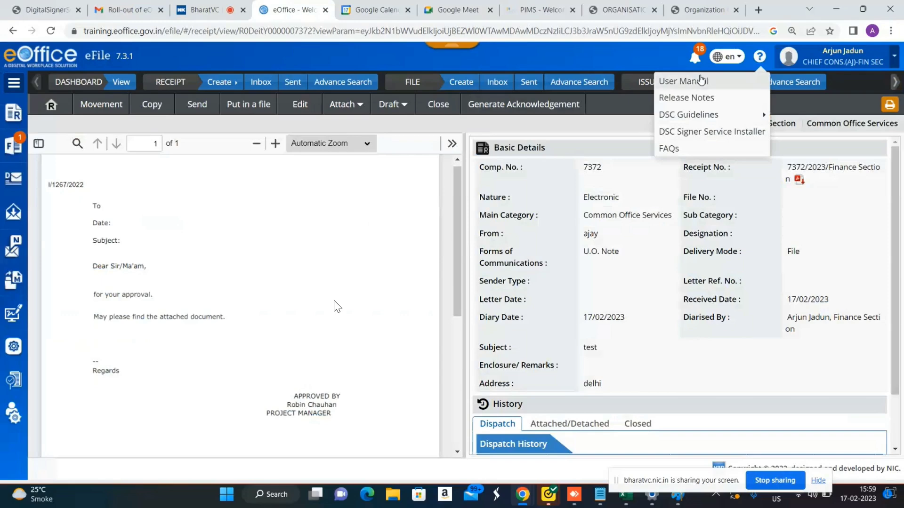
click(688, 147)
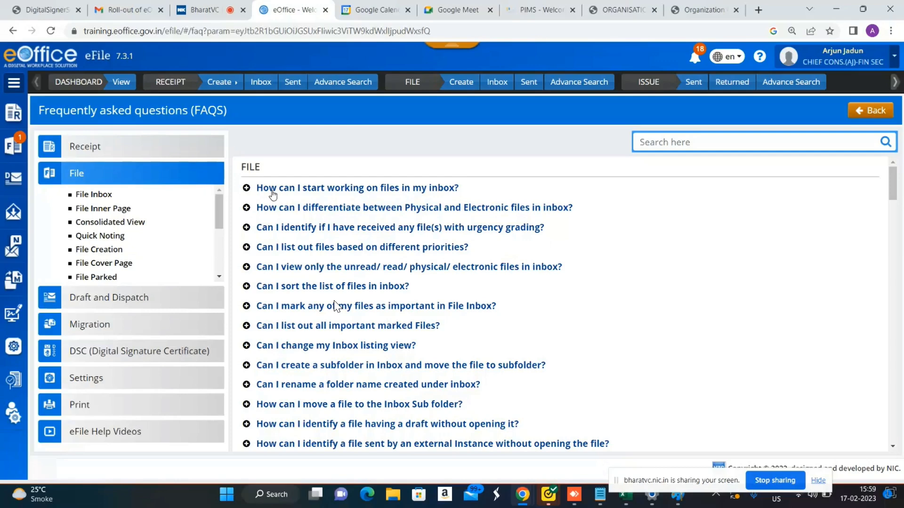
click(273, 189)
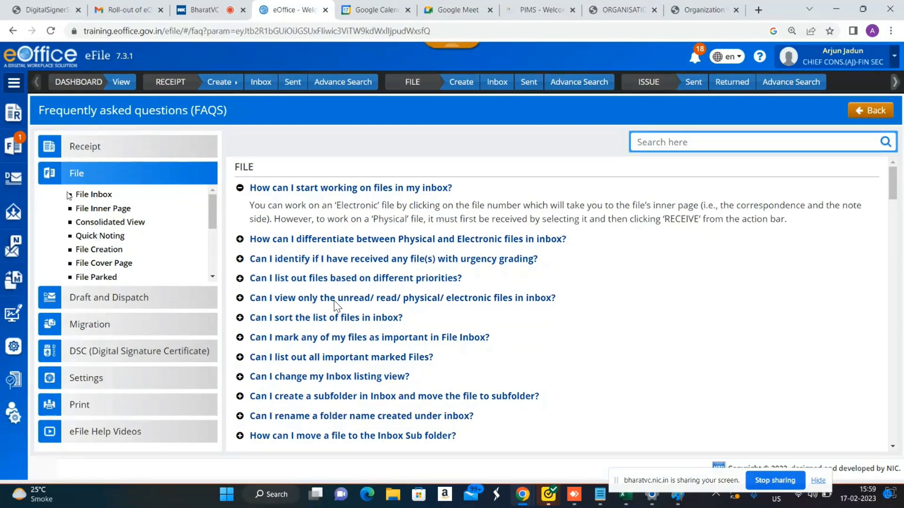
click(109, 294)
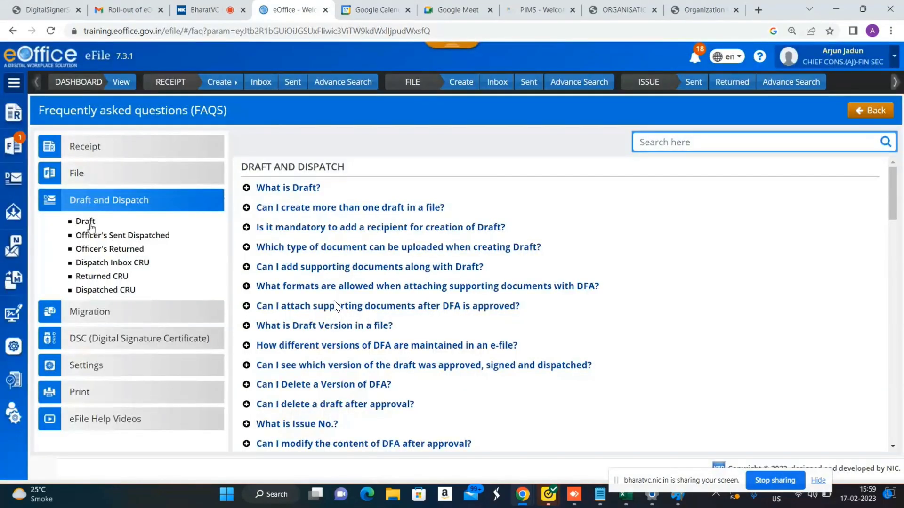
click(90, 223)
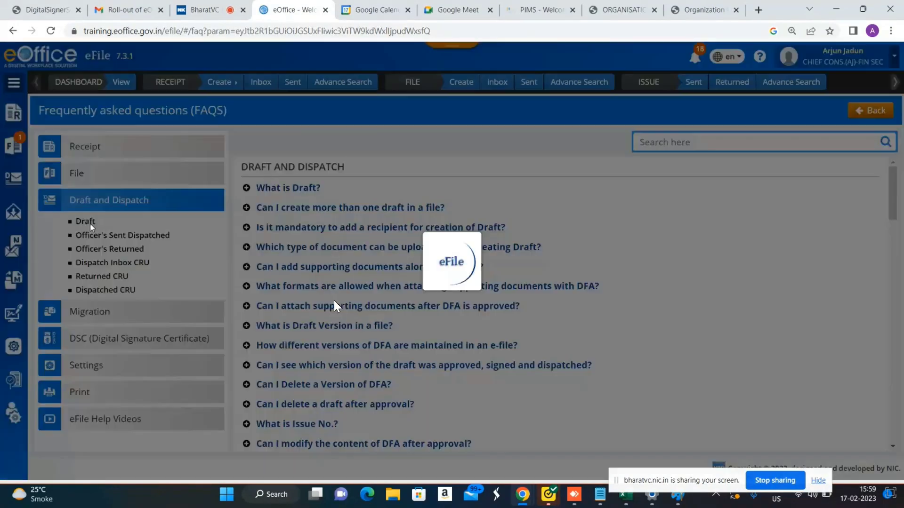
click(314, 210)
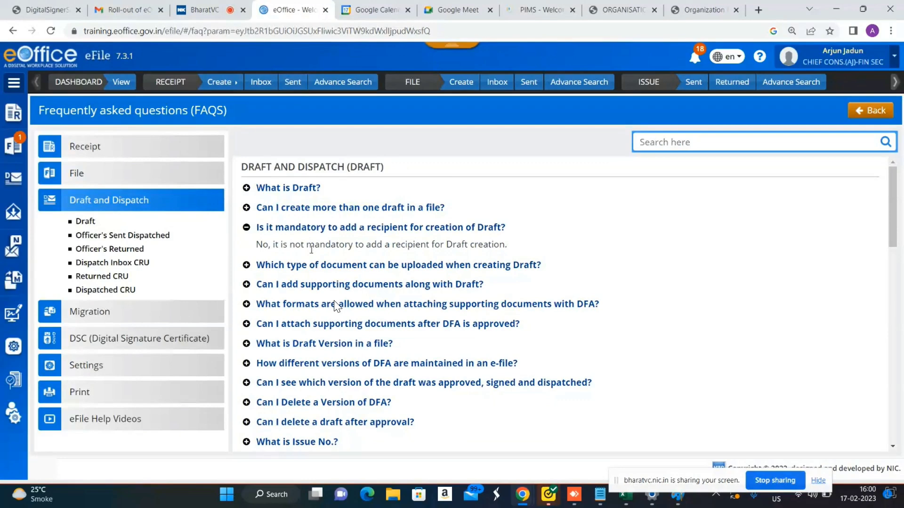
click(883, 112)
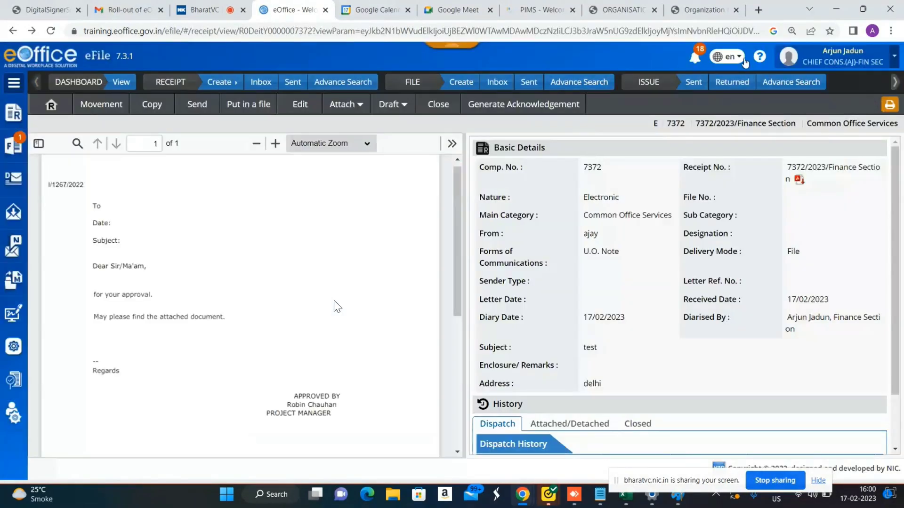
Open the list of help resources again from the receipt
click(759, 58)
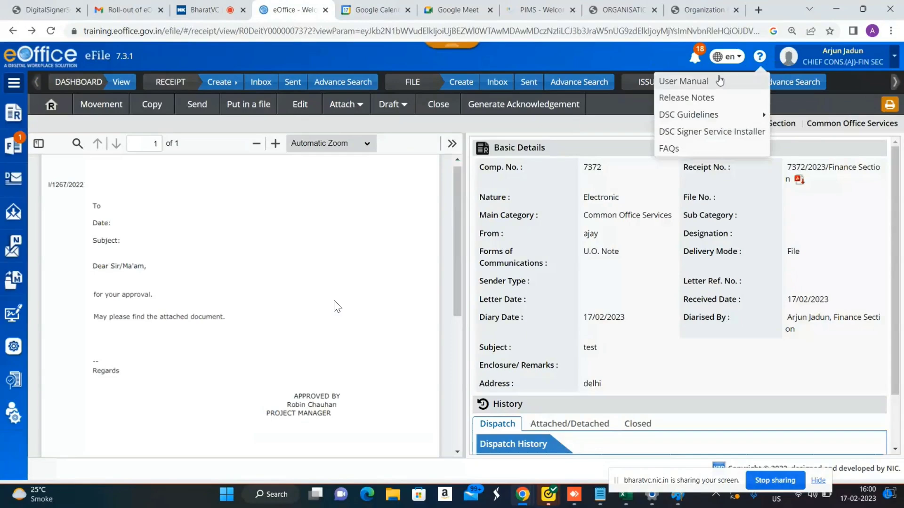